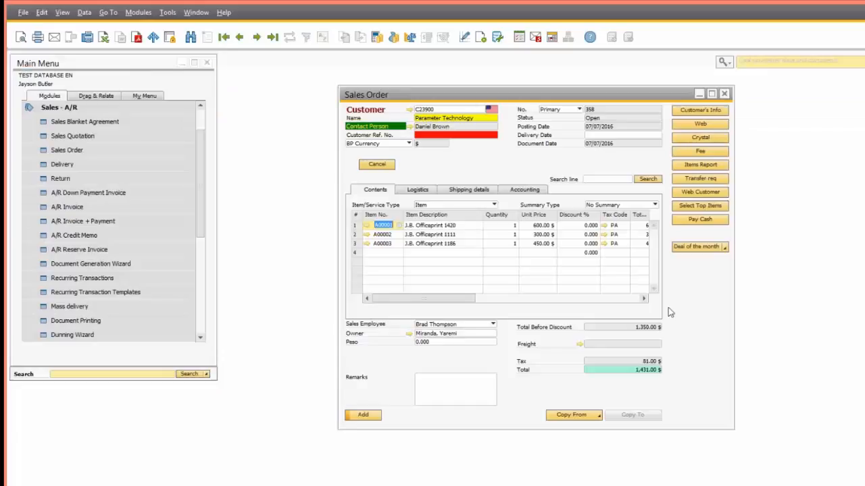
# Step: Give line 3 a 30% and line 1 a 12% discount, then try adding the order, raising the over-10% warning
pyautogui.click(591, 242)
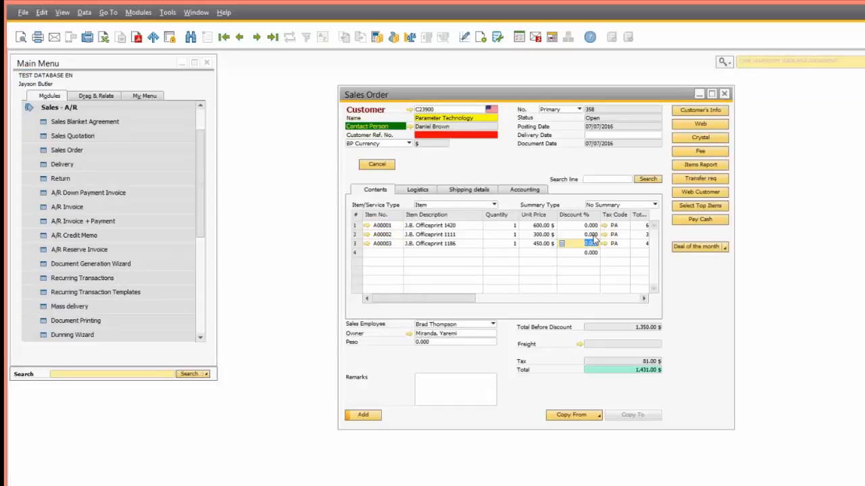
pyautogui.write('30')
pyautogui.press('Tab')
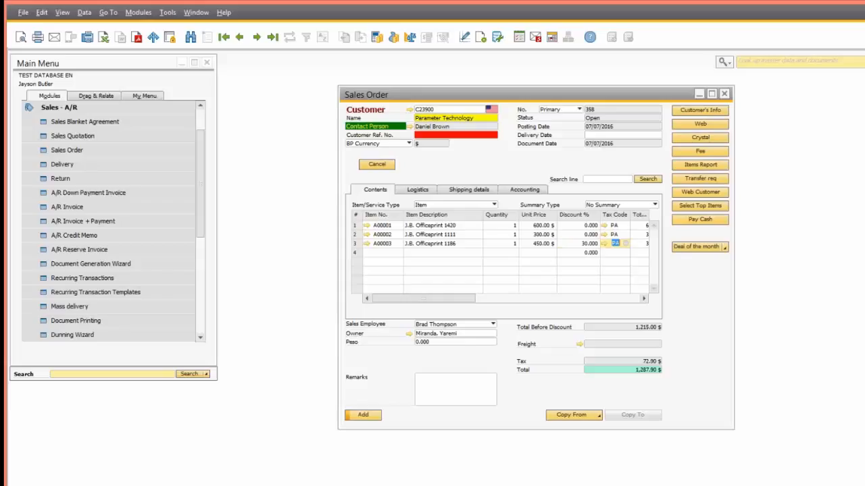
pyautogui.click(590, 226)
pyautogui.write('12')
pyautogui.press('Tab')
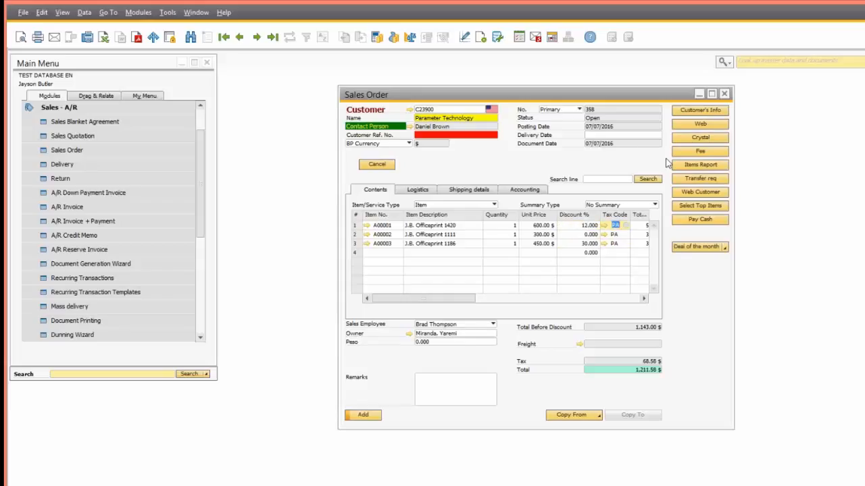
pyautogui.click(362, 415)
pyautogui.moveTo(442, 250); pyautogui.dragTo(514, 298)
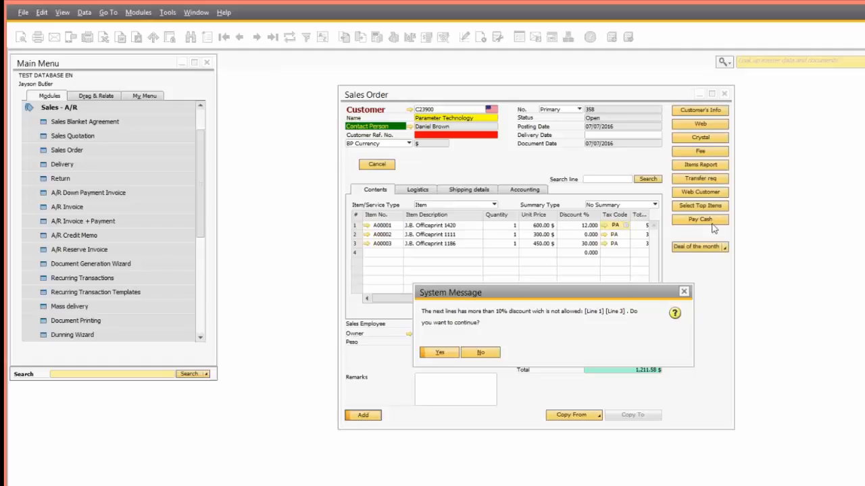
# Step: Close the discount warning without adding, keeping line 1's 12% discount unchanged
pyautogui.click(684, 292)
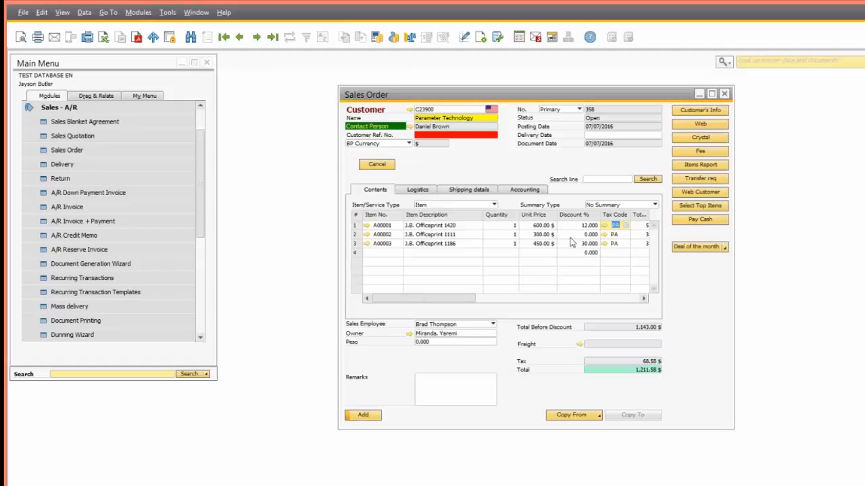
pyautogui.click(589, 226)
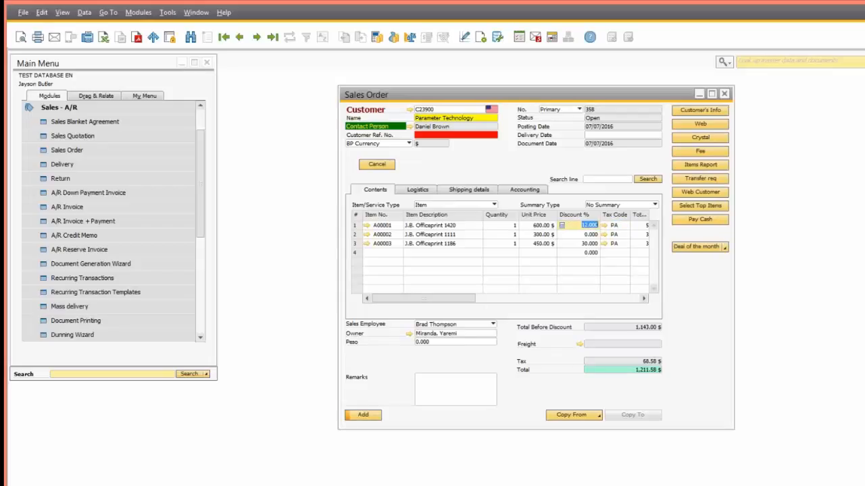
pyautogui.press('Tab')
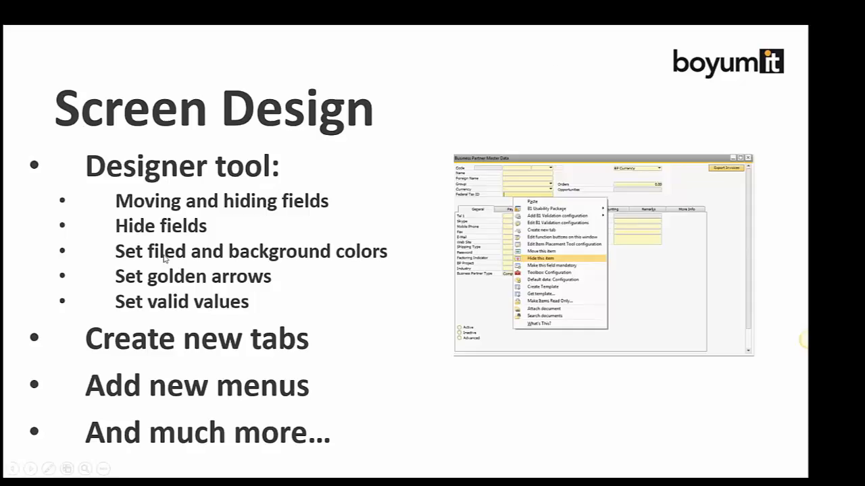
# Step: Switch from the PowerPoint slideshow back to SAP Business One with Alt+Tab
pyautogui.hotkey('alt', 'Tab')
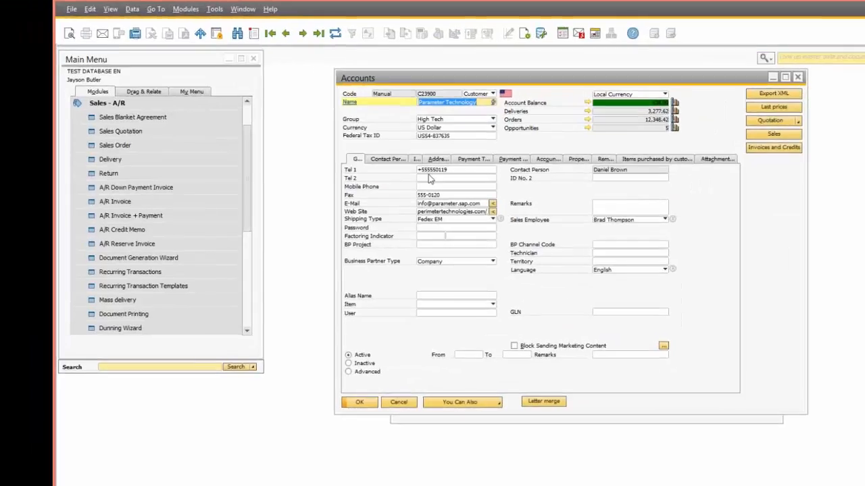
pyautogui.click(415, 161)
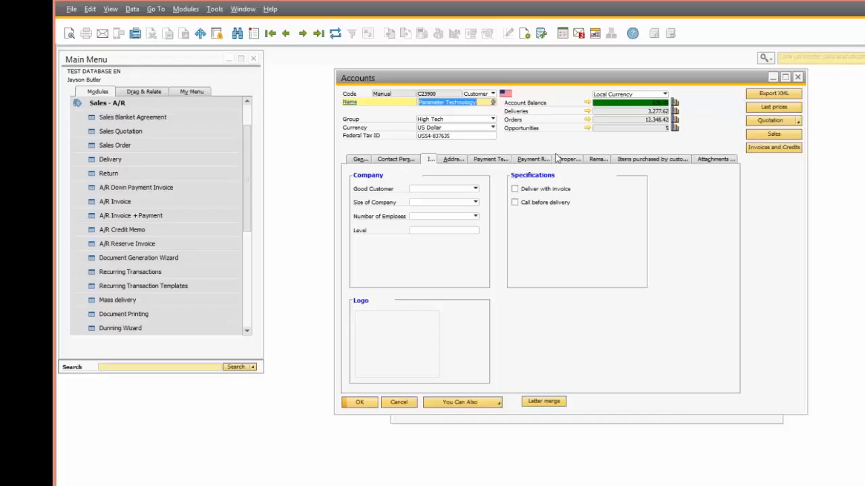
pyautogui.click(358, 162)
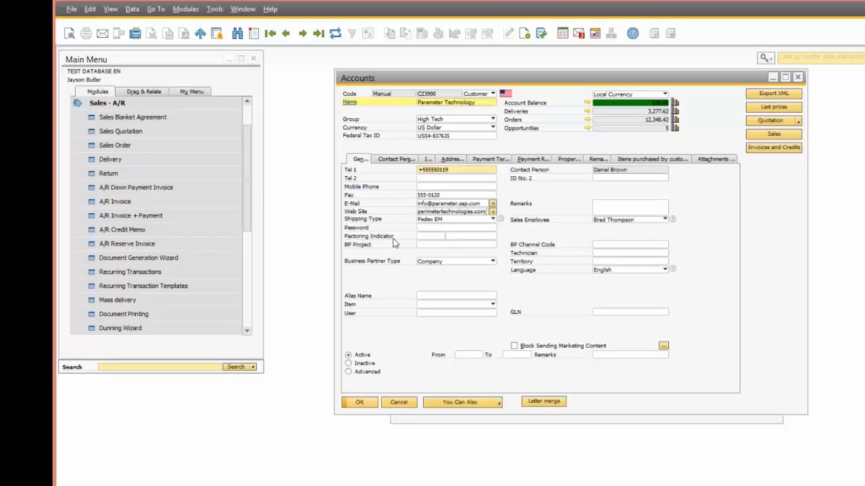
pyautogui.click(608, 254)
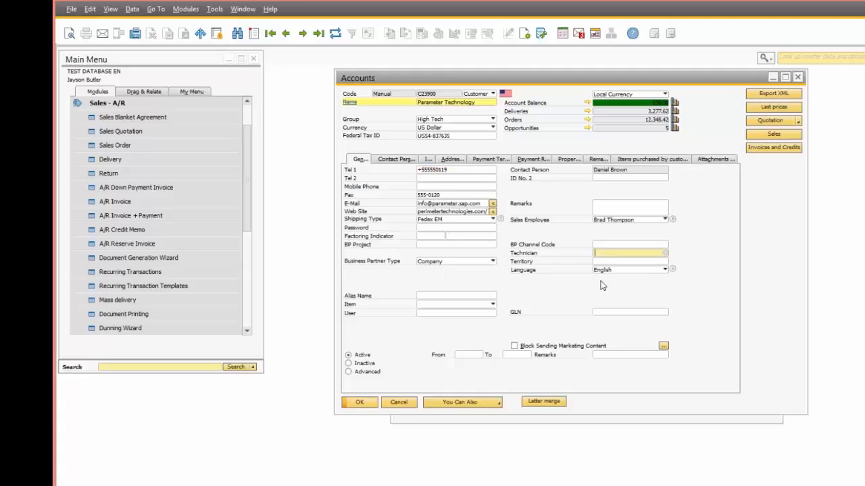
# Step: Hide the Technician field from the Accounts general details and apply the update
pyautogui.rightClick(609, 257)
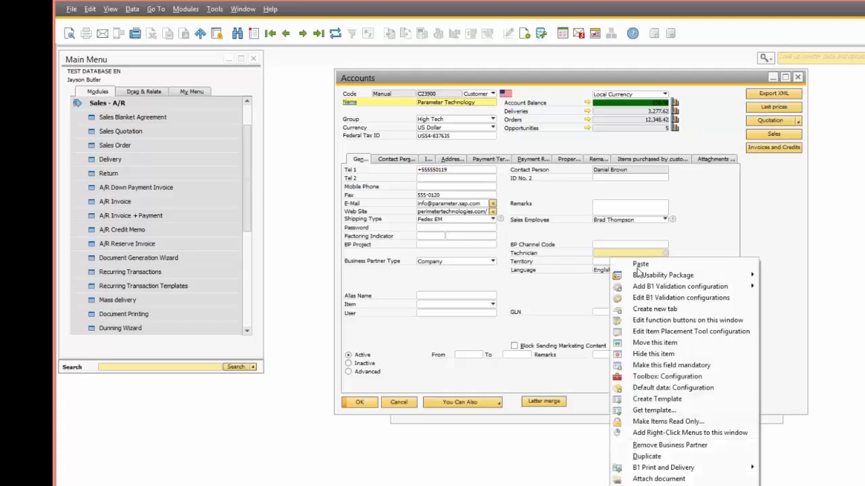
pyautogui.click(645, 354)
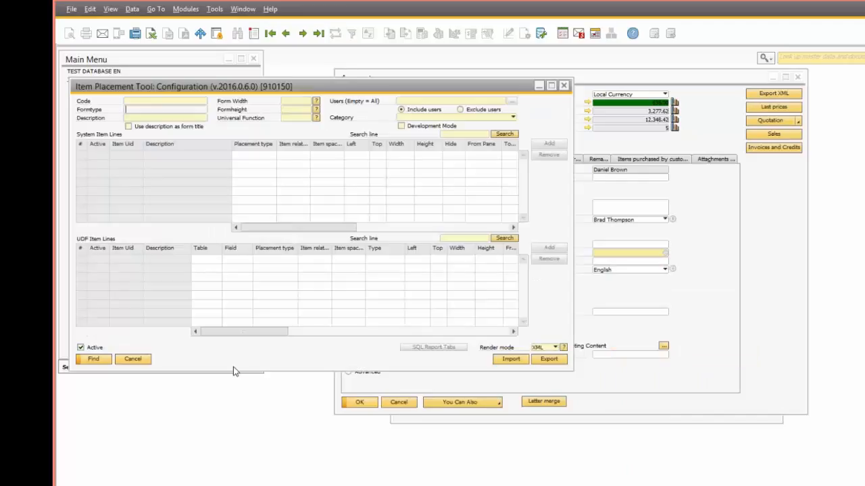
pyautogui.click(95, 360)
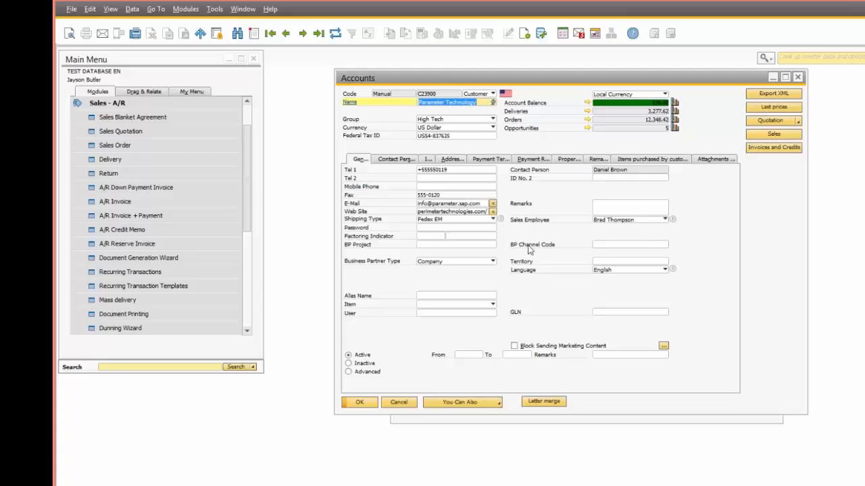
# Step: From the User-Defined Fields panel, add Hide From List to the main form below the Name label
pyautogui.click(110, 8)
pyautogui.click(129, 27)
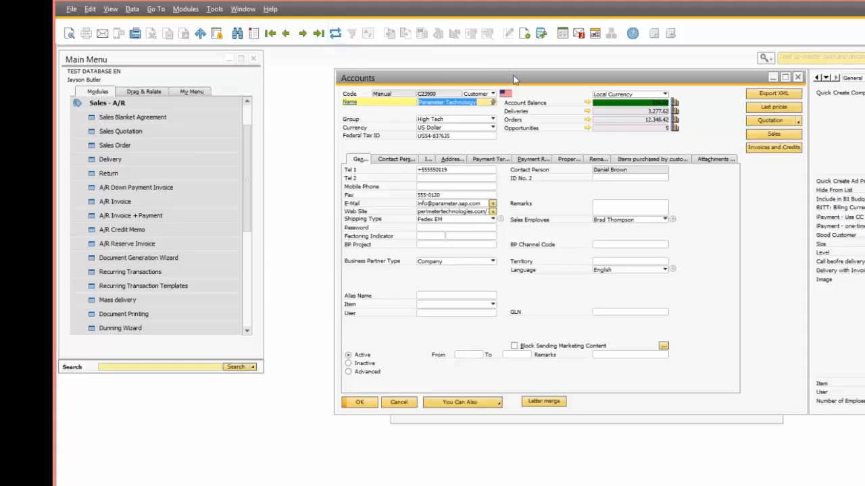
pyautogui.moveTo(513, 79); pyautogui.dragTo(345, 105)
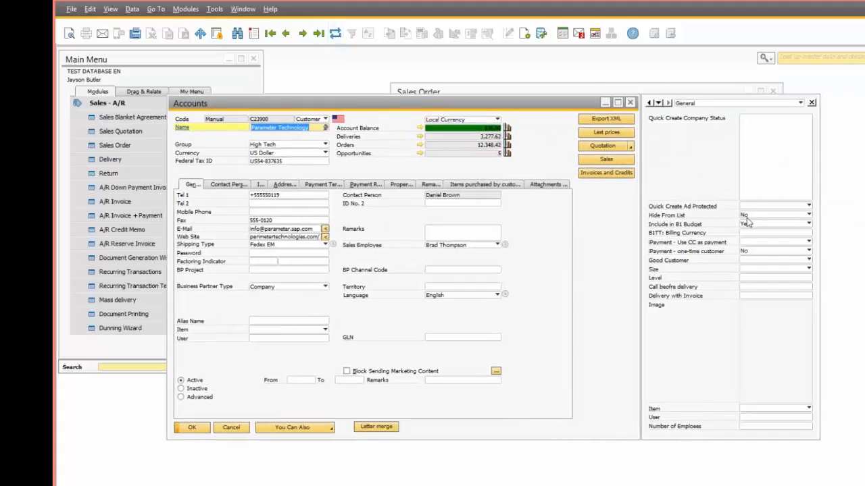
pyautogui.click(747, 218)
pyautogui.rightClick(746, 218)
pyautogui.click(747, 217)
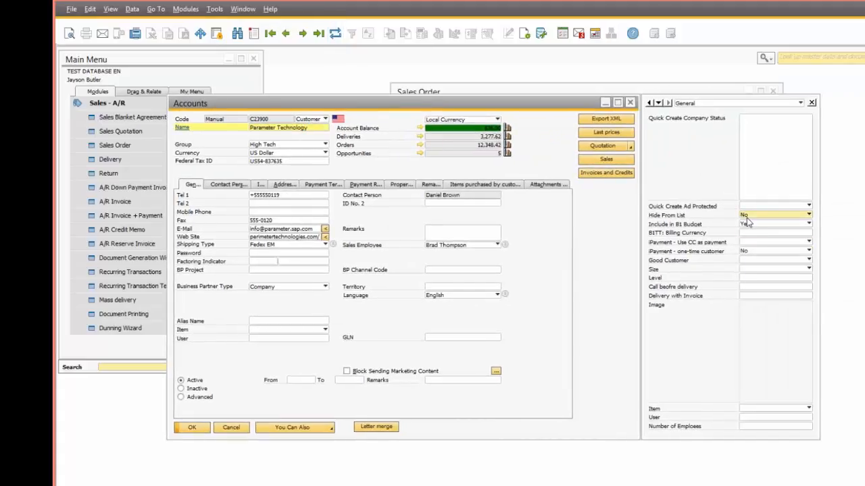
pyautogui.click(750, 216)
pyautogui.rightClick(752, 216)
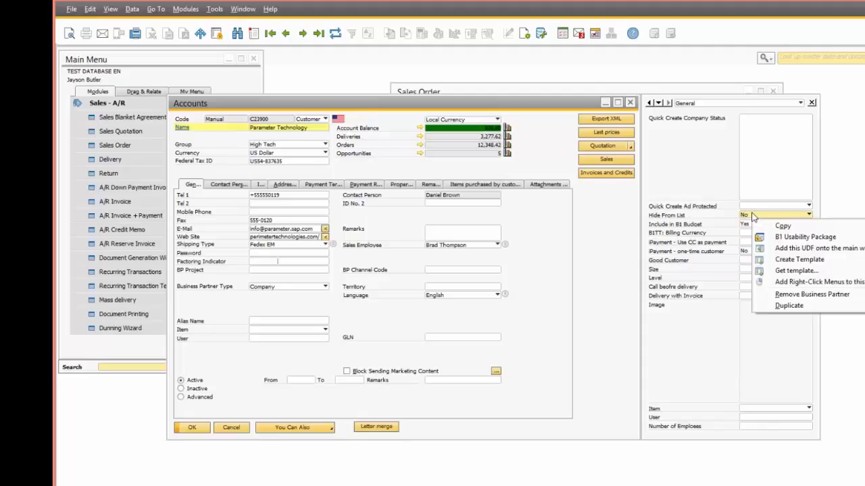
pyautogui.click(794, 249)
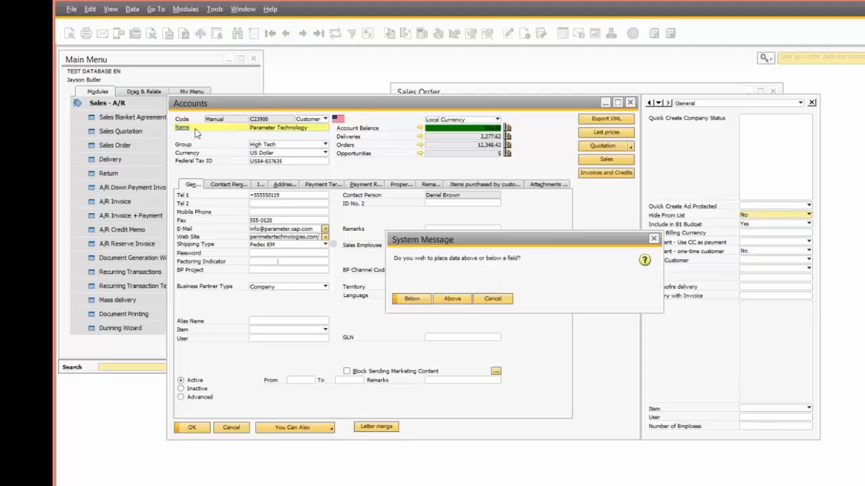
pyautogui.click(415, 300)
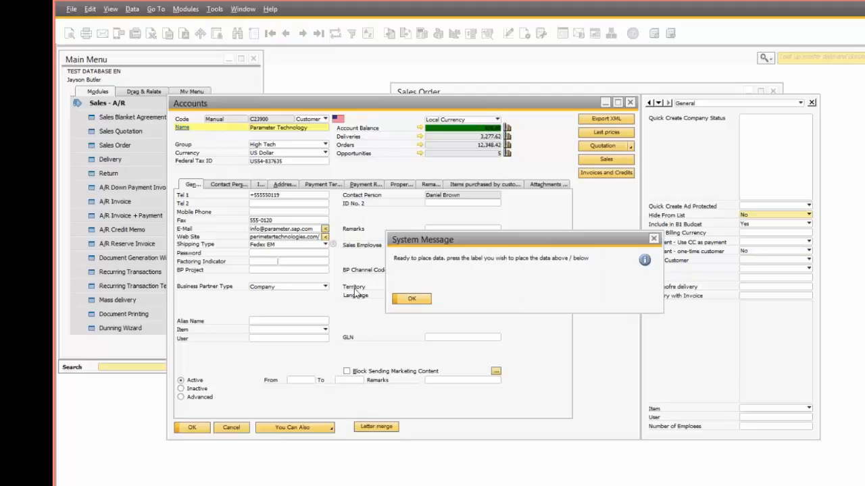
pyautogui.click(412, 304)
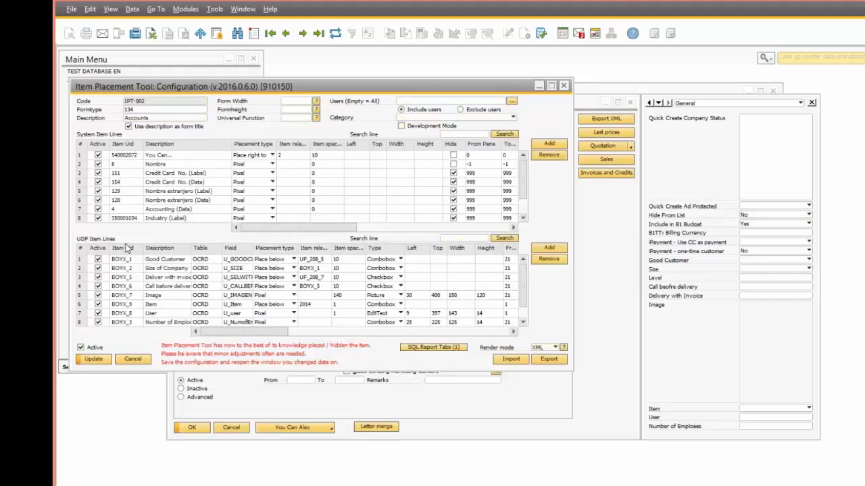
# Step: Set the Hide From List placement row's type to Checkbox, apply the update and close the tool
pyautogui.scroll(-2, 87, 304)
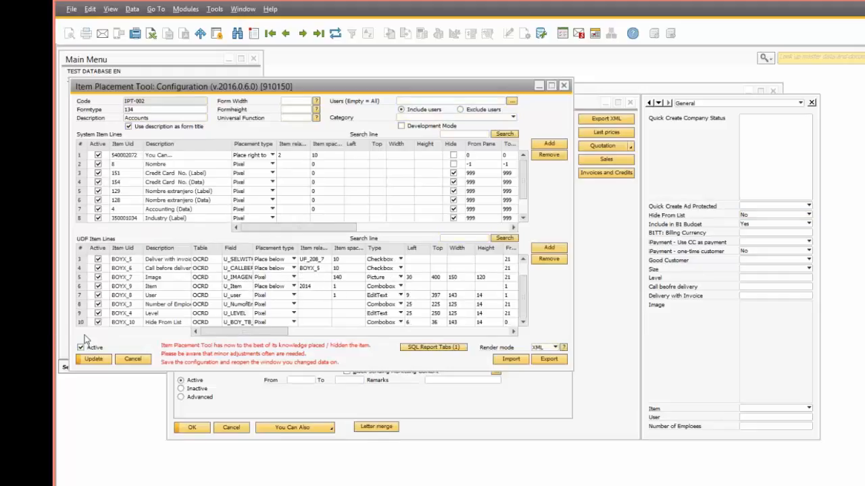
pyautogui.click(82, 323)
pyautogui.moveTo(239, 331); pyautogui.dragTo(285, 332)
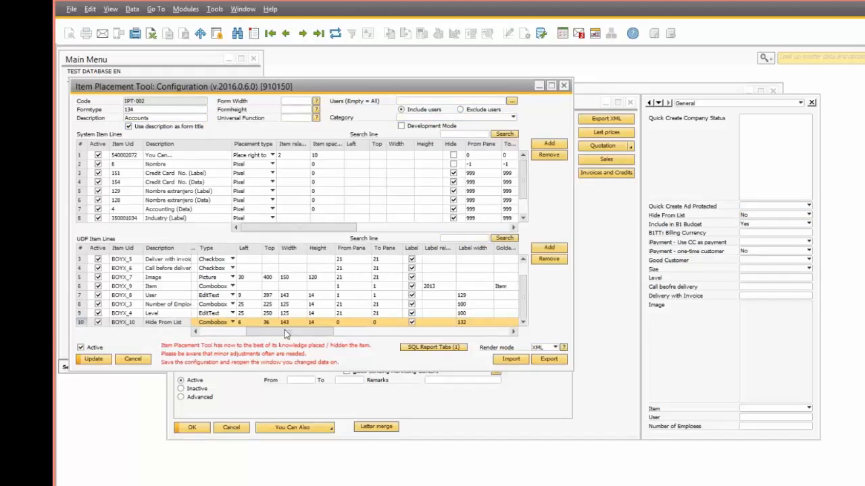
pyautogui.click(223, 324)
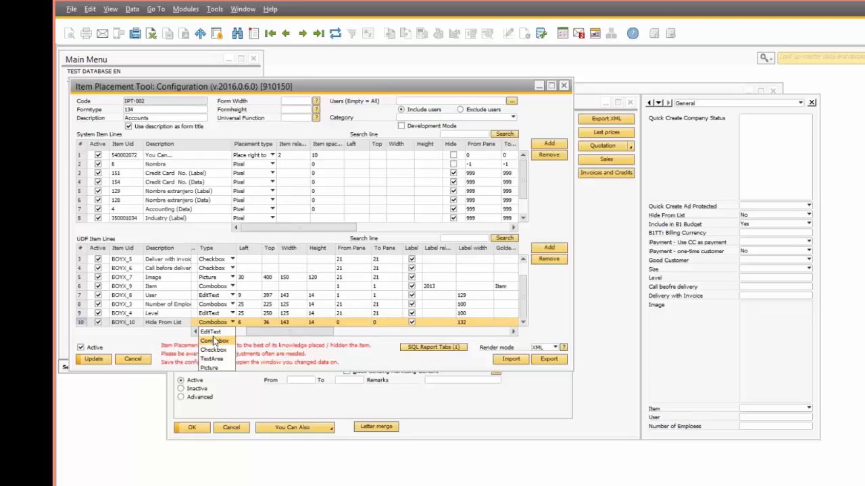
pyautogui.click(218, 351)
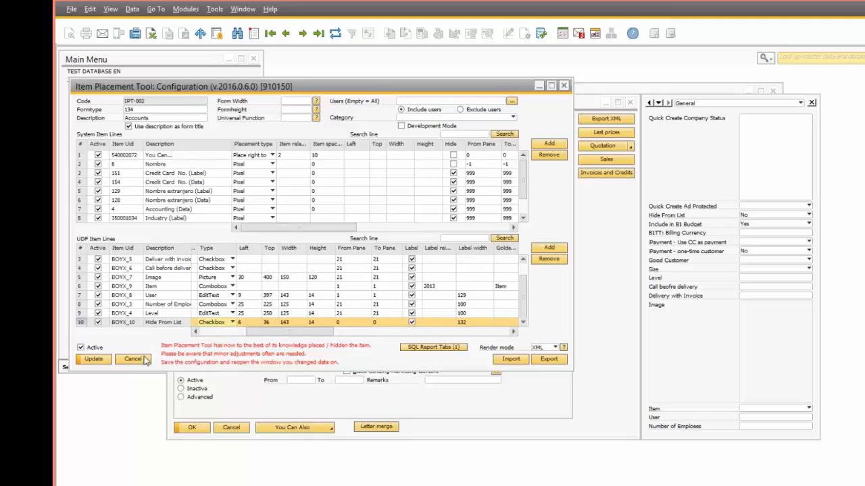
pyautogui.click(91, 361)
pyautogui.click(92, 360)
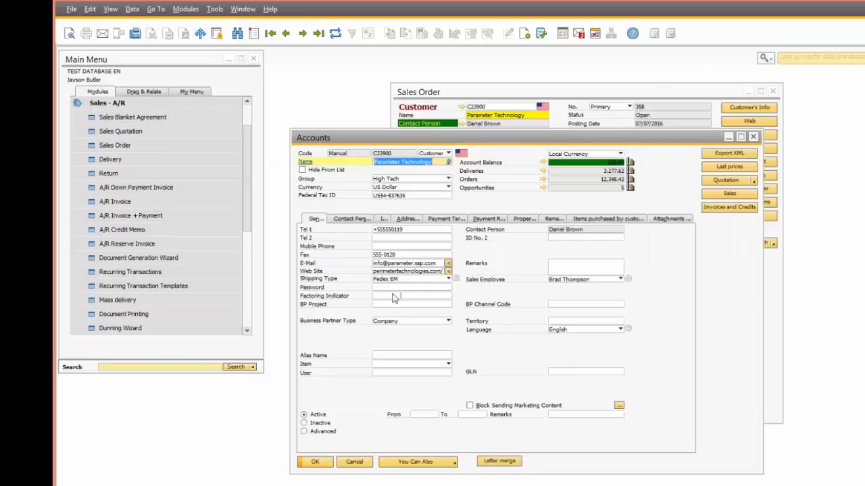
# Step: Create a tab named SAP holding Level, Size and Good Customer, then reopen the form to view it
pyautogui.rightClick(645, 254)
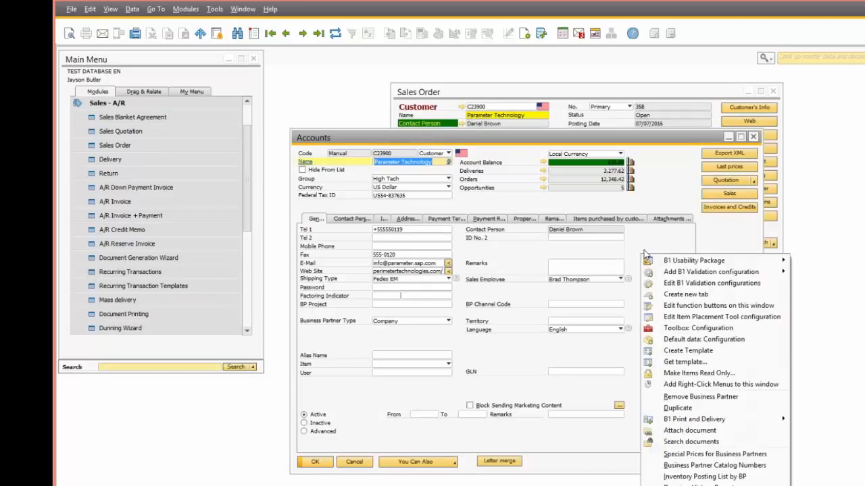
pyautogui.click(663, 296)
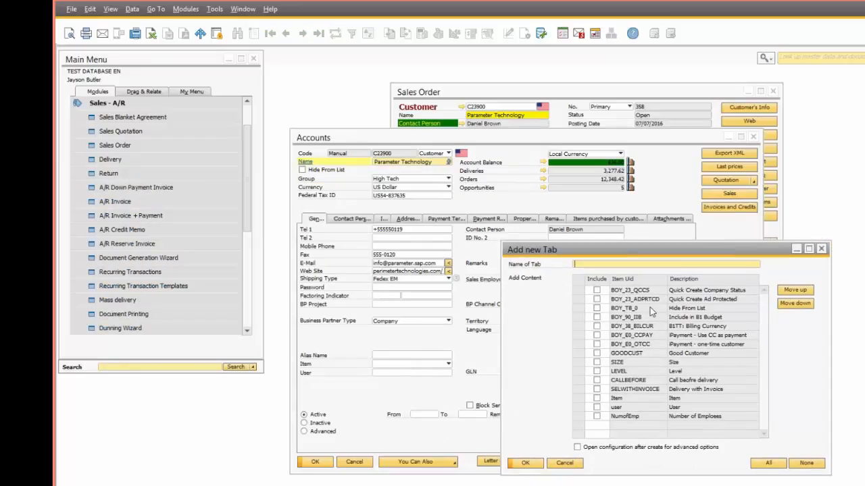
pyautogui.write('SAP')
pyautogui.click(596, 370)
pyautogui.click(597, 362)
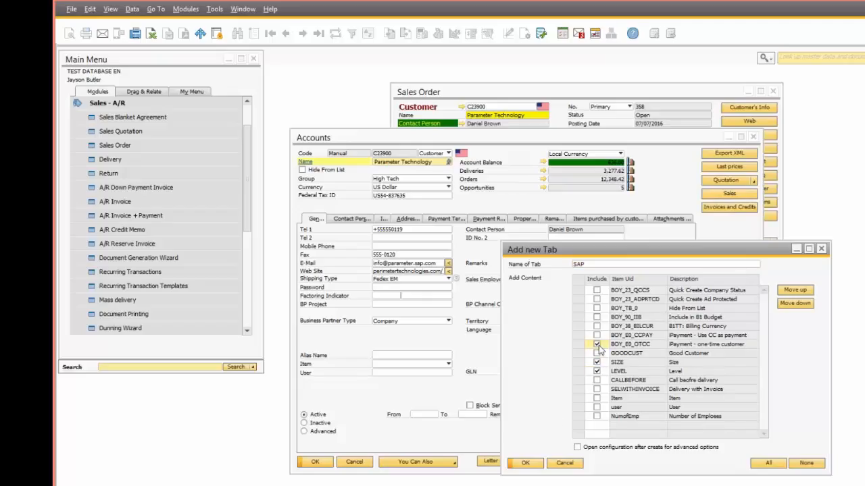
pyautogui.click(597, 353)
pyautogui.click(525, 463)
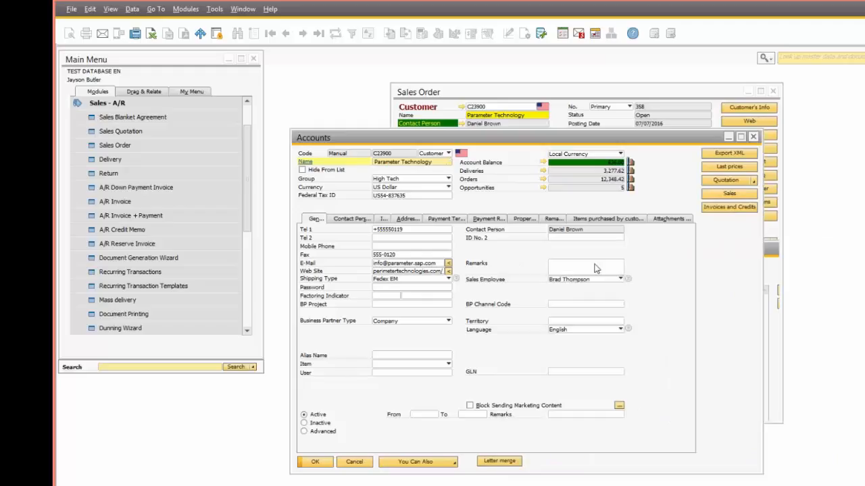
pyautogui.click(357, 466)
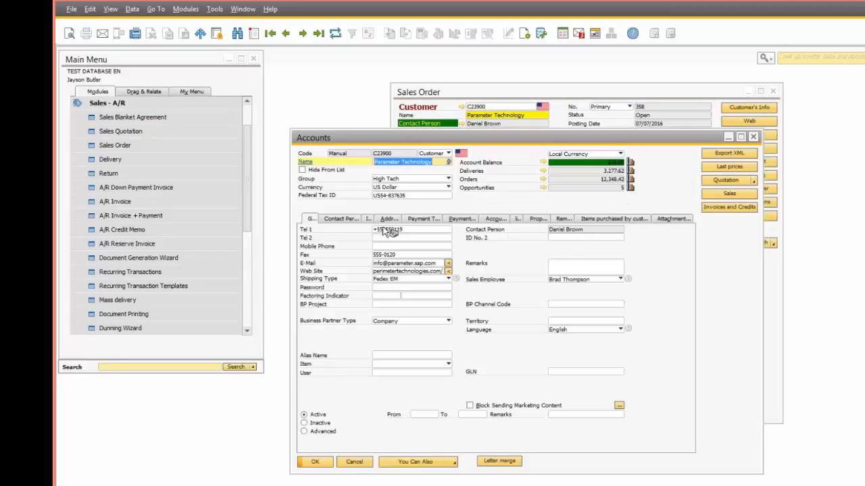
pyautogui.click(518, 219)
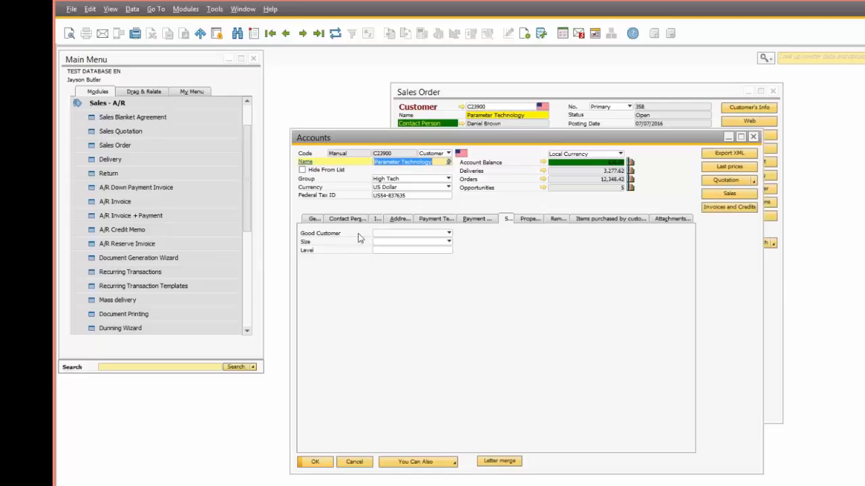
# Step: Move the BP Project field from the General tab to just below the Level label
pyautogui.click(315, 221)
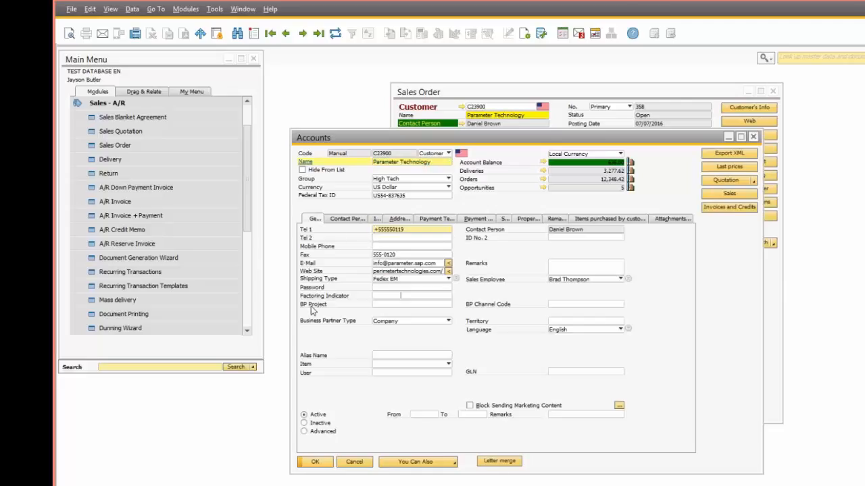
pyautogui.click(384, 305)
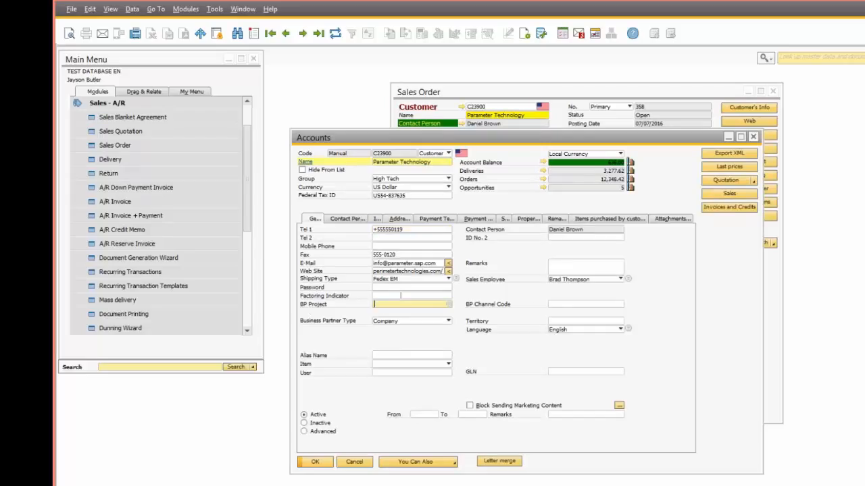
pyautogui.rightClick(382, 303)
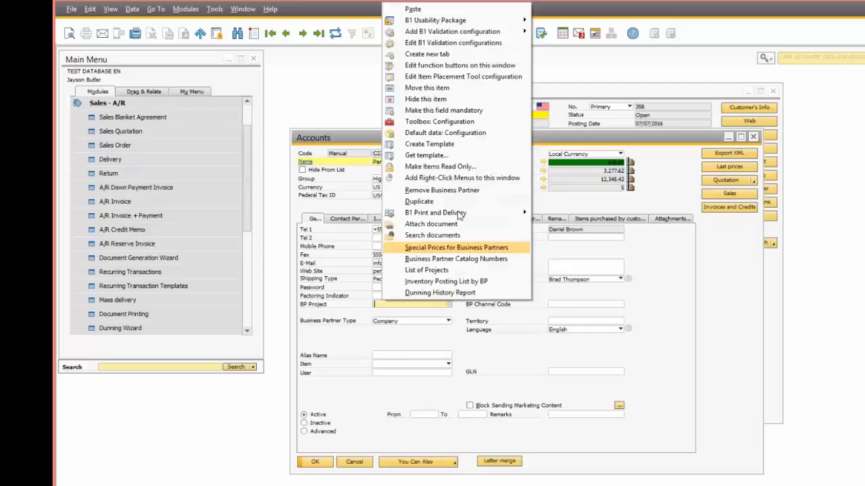
pyautogui.click(440, 88)
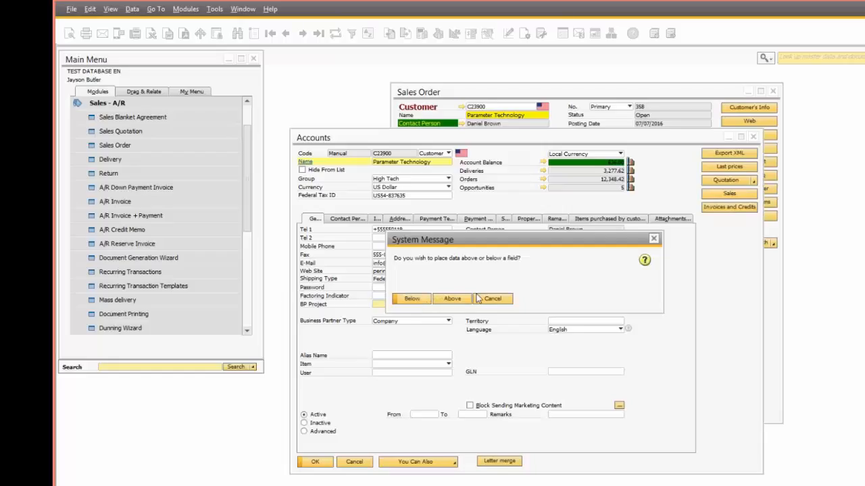
pyautogui.click(413, 301)
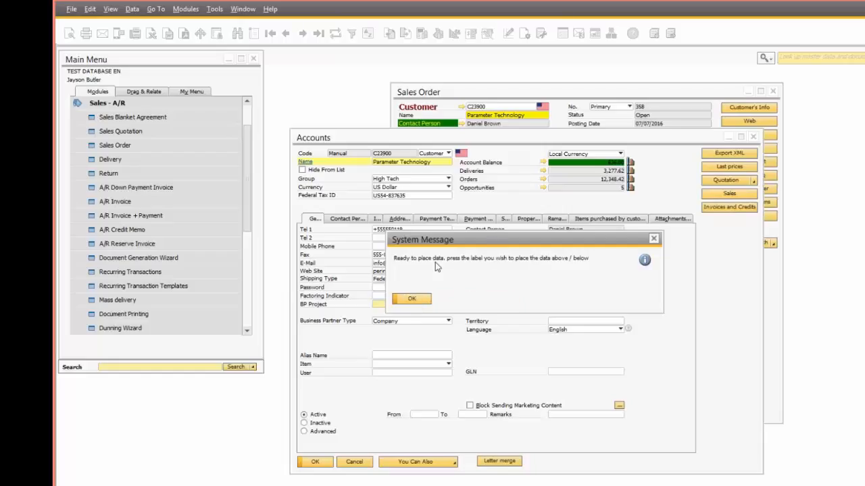
pyautogui.click(413, 300)
pyautogui.click(504, 219)
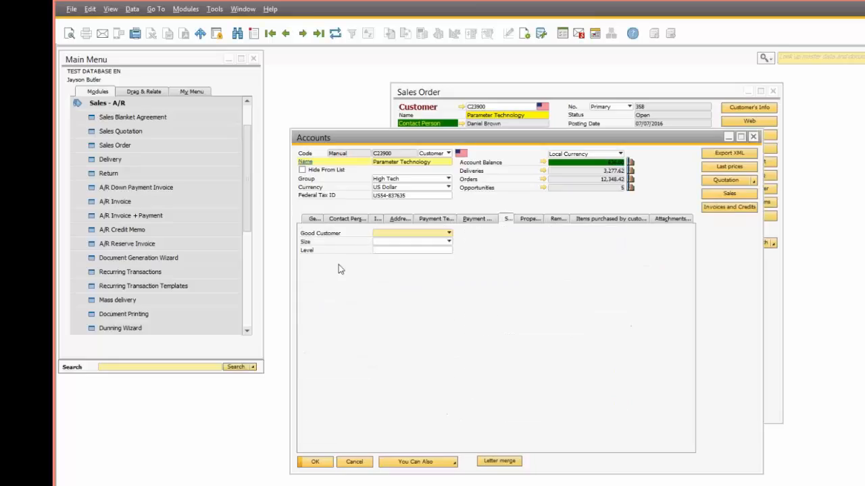
pyautogui.keyDown('ctrl'); pyautogui.keyDown('shift'); pyautogui.click(306, 252); pyautogui.keyUp('shift'); pyautogui.keyUp('ctrl')
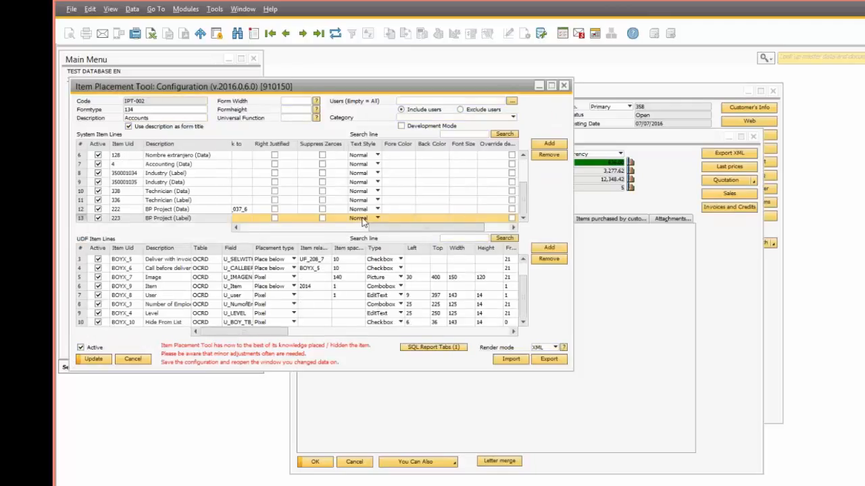
# Step: Style the BP Project label bold with orange text on a cyan background and apply it
pyautogui.click(360, 220)
pyautogui.click(364, 237)
pyautogui.doubleClick(399, 218)
pyautogui.click(486, 196)
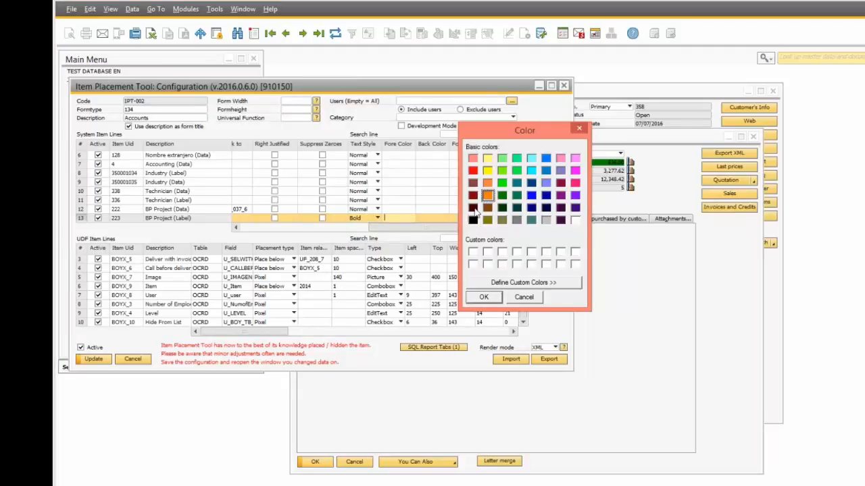
pyautogui.click(470, 299)
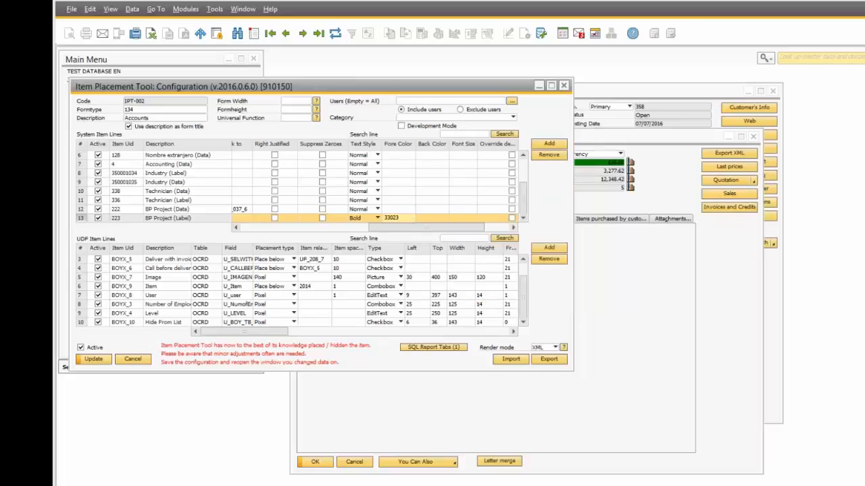
pyautogui.doubleClick(418, 217)
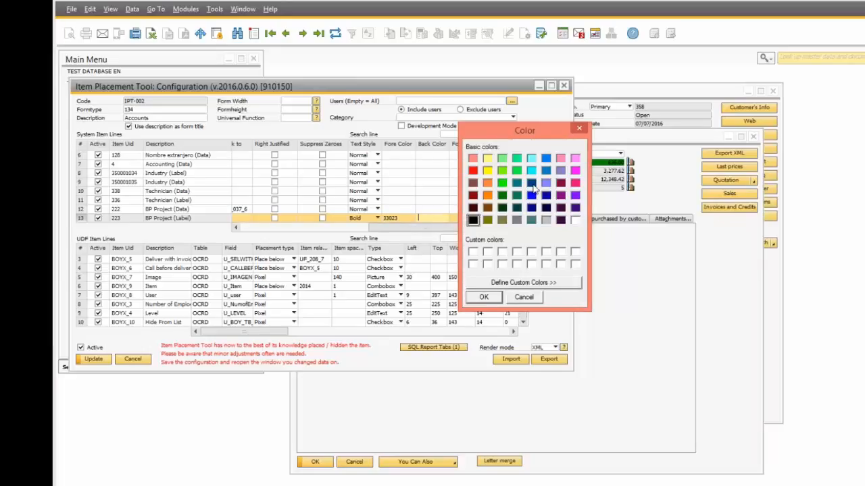
pyautogui.click(531, 171)
pyautogui.click(483, 298)
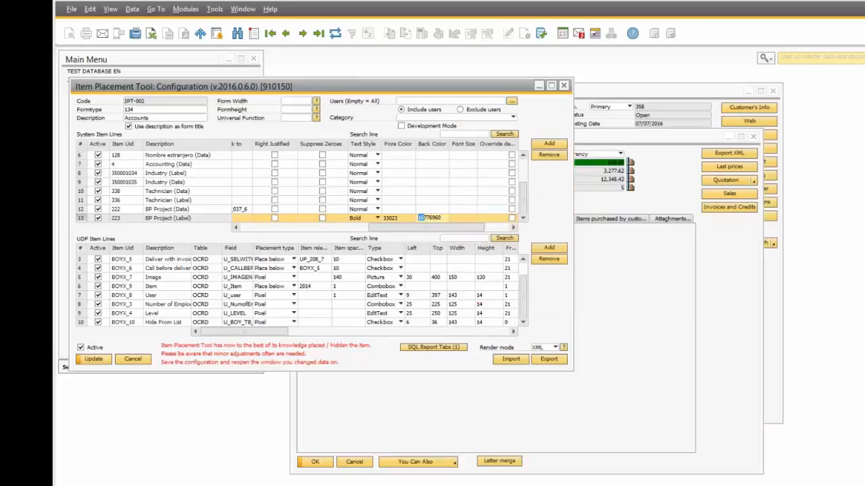
pyautogui.click(93, 359)
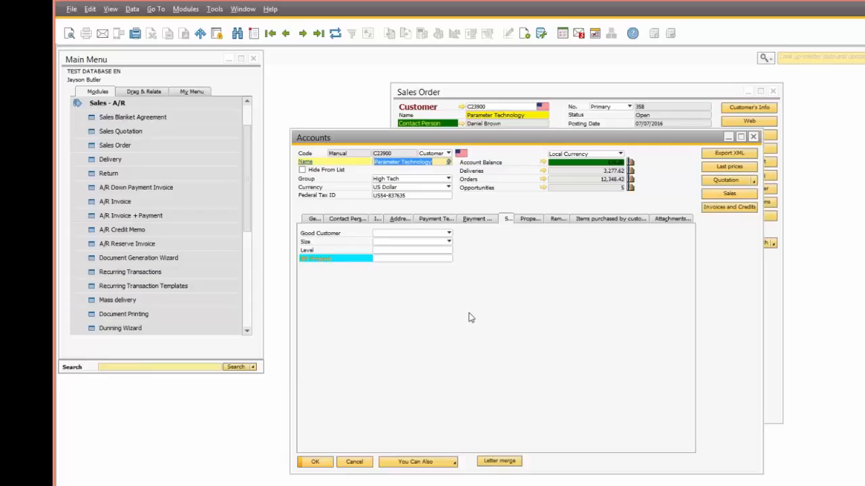
# Step: Switch from the Payment tab back to the General tab
pyautogui.click(476, 221)
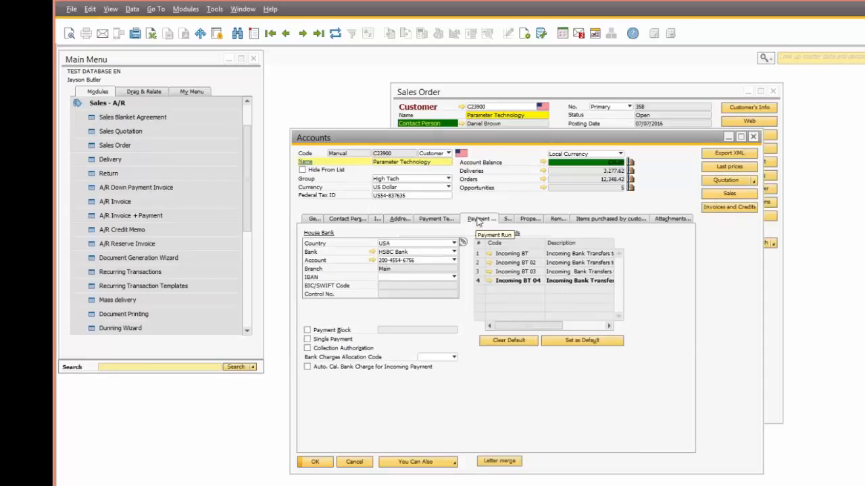
pyautogui.rightClick(477, 221)
pyautogui.click(310, 220)
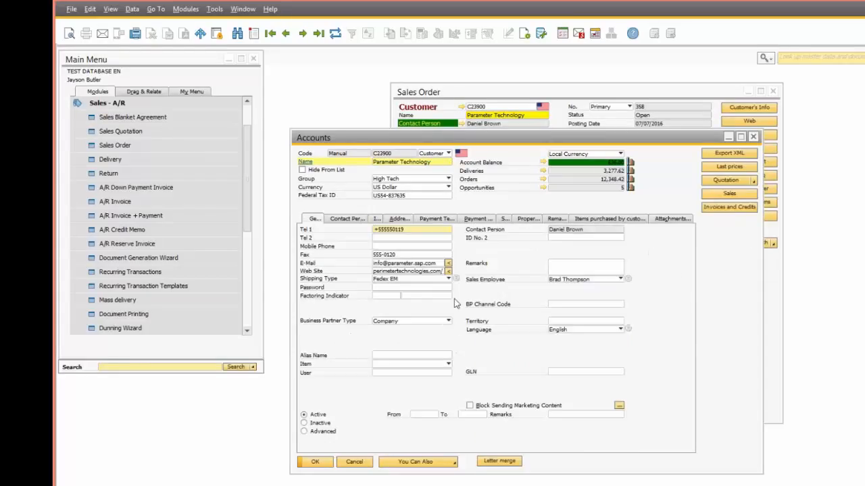
# Step: Open the Password field's Item Placement Tool configuration, browse the Users list, then cancel and close it
pyautogui.click(410, 290)
pyautogui.rightClick(451, 289)
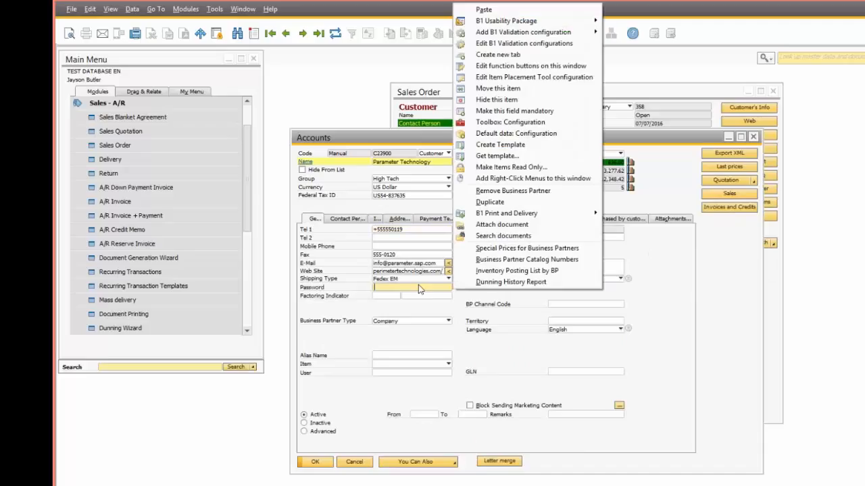
pyautogui.click(498, 79)
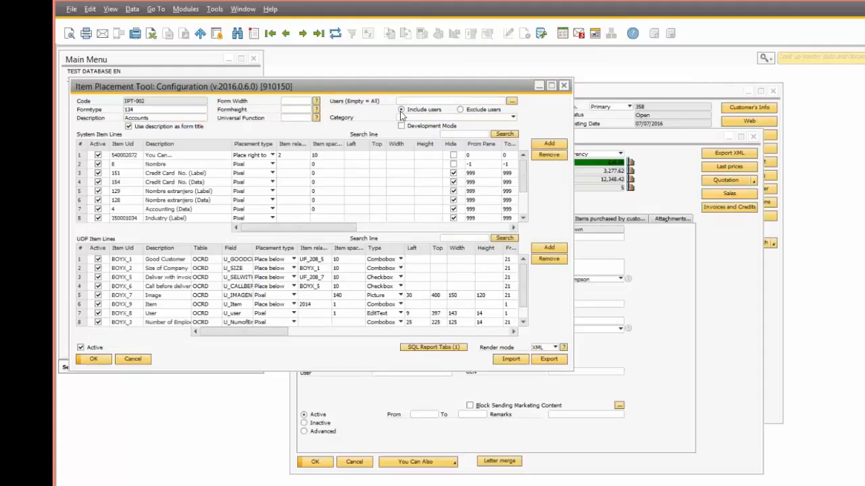
pyautogui.click(512, 101)
pyautogui.scroll(-5, 179, 246)
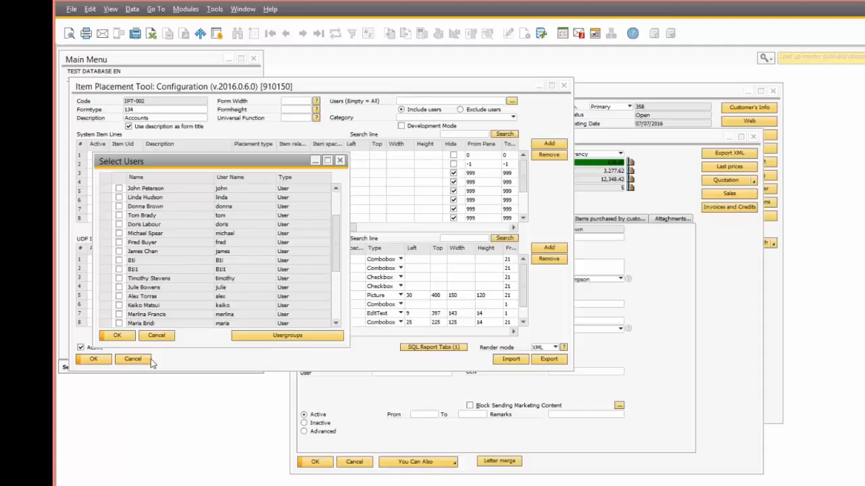
pyautogui.click(156, 336)
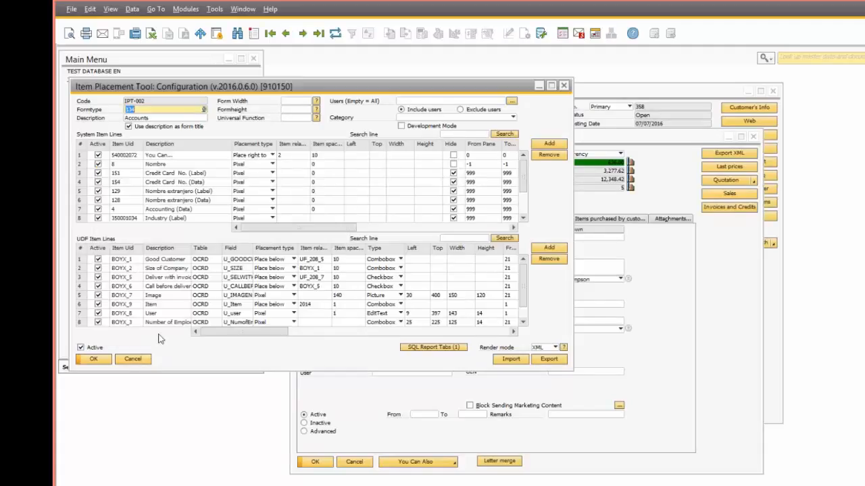
pyautogui.press('Escape')
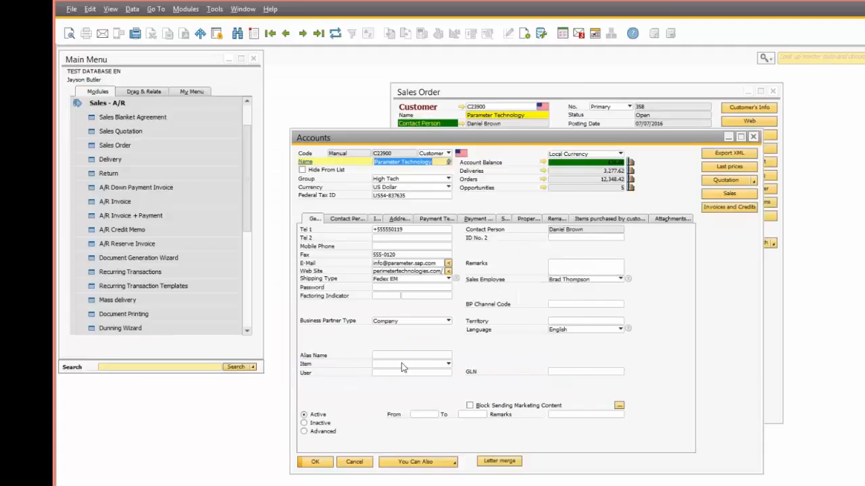
# Step: Set the Item field to A00001 and view its Item Master Data record via the golden arrow
pyautogui.click(402, 363)
pyautogui.click(399, 374)
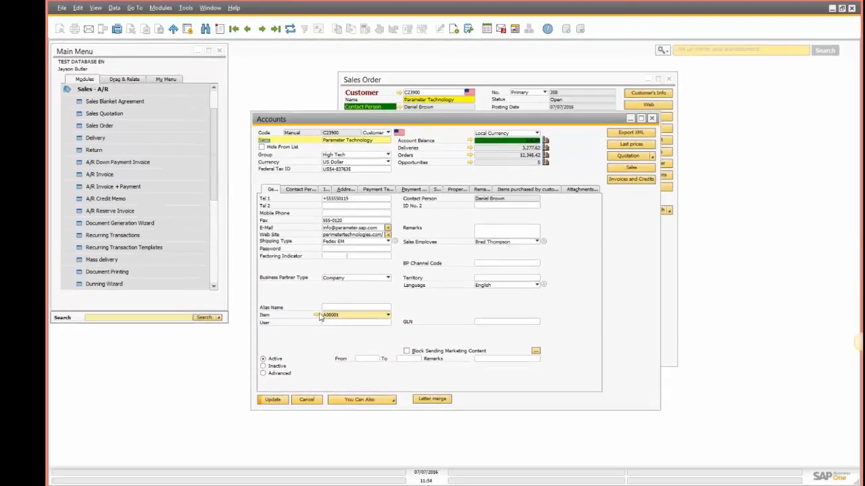
pyautogui.click(316, 315)
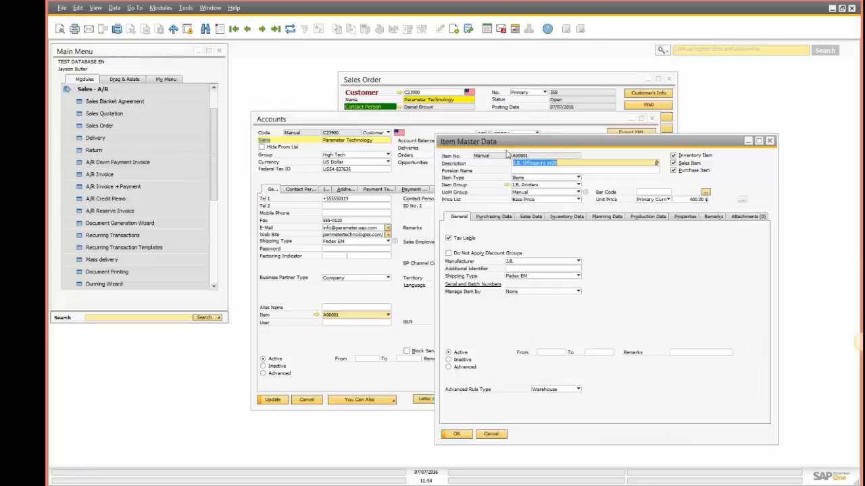
pyautogui.press('Escape')
pyautogui.click(348, 307)
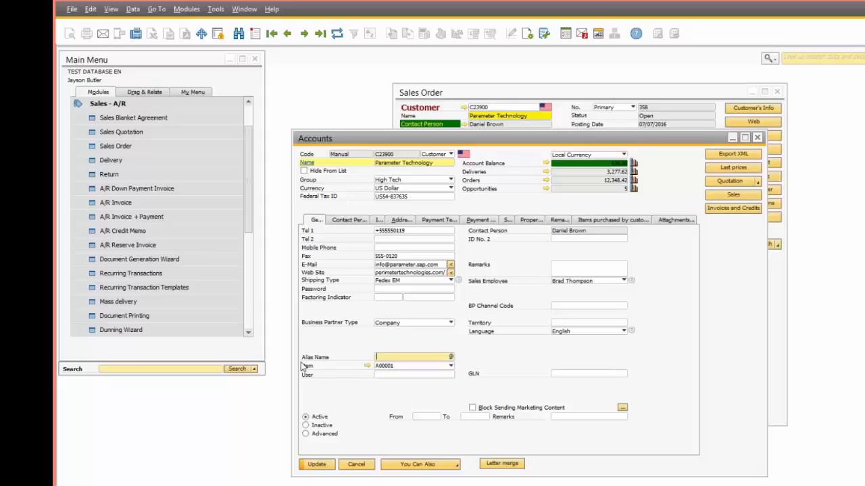
# Step: In the Item Placement Tool configuration, check UDF row 6's golden-arrow link targets Item records
pyautogui.rightClick(384, 366)
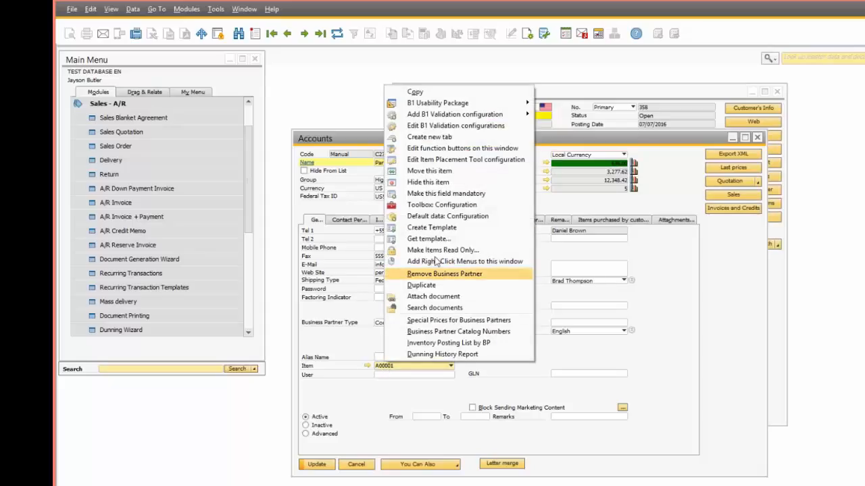
pyautogui.click(453, 160)
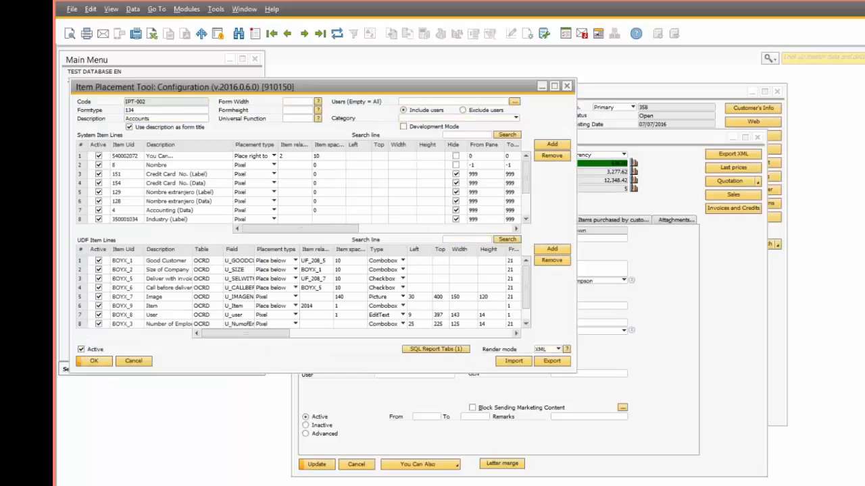
pyautogui.click(82, 308)
pyautogui.moveTo(272, 333); pyautogui.dragTo(353, 332)
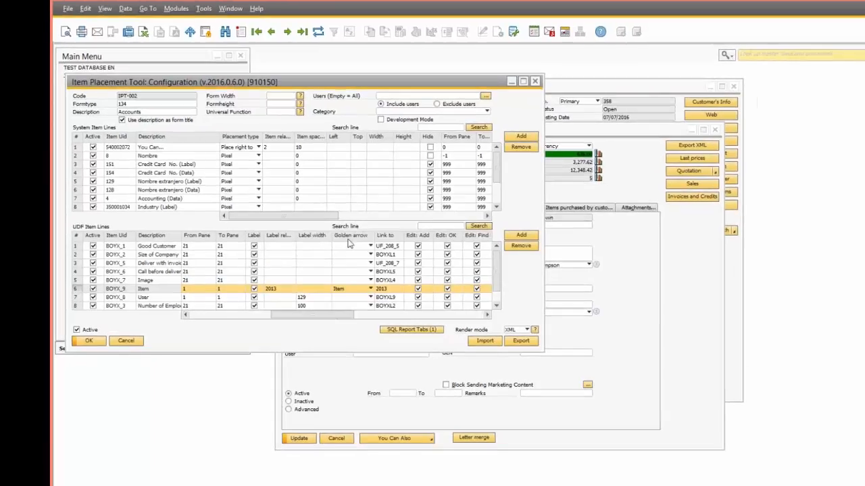
pyautogui.click(340, 289)
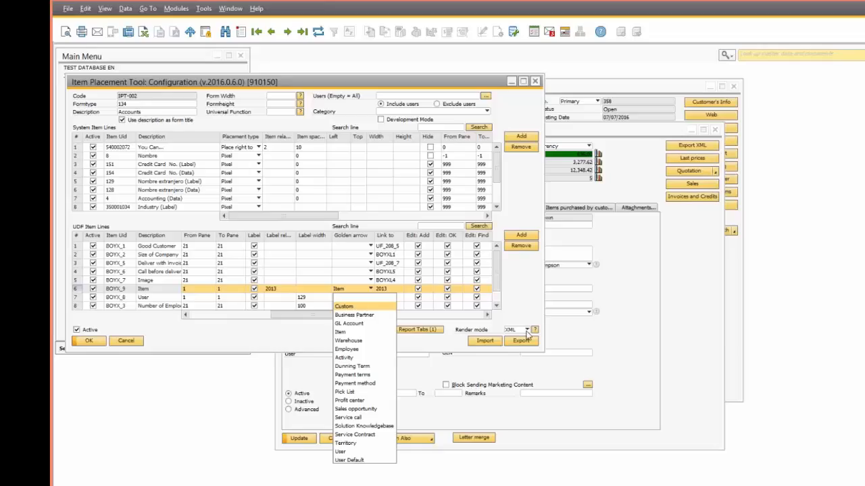
pyautogui.click(608, 354)
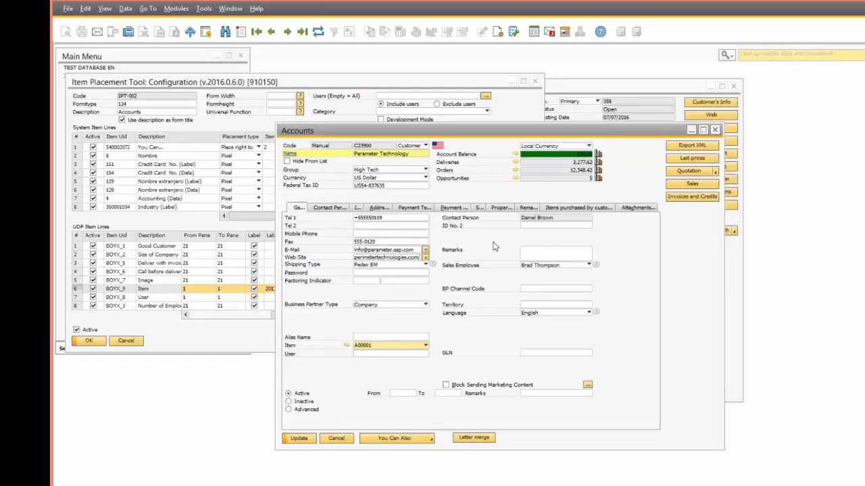
# Step: Close the Item Placement Tool, then expand and collapse Accounts and select Additional Menu in Main Menu
pyautogui.click(88, 341)
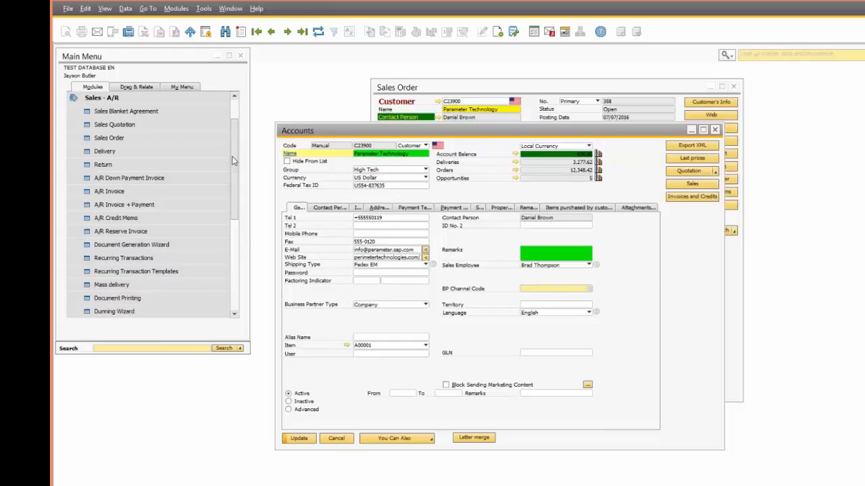
pyautogui.moveTo(234, 149); pyautogui.dragTo(234, 265)
pyautogui.click(114, 178)
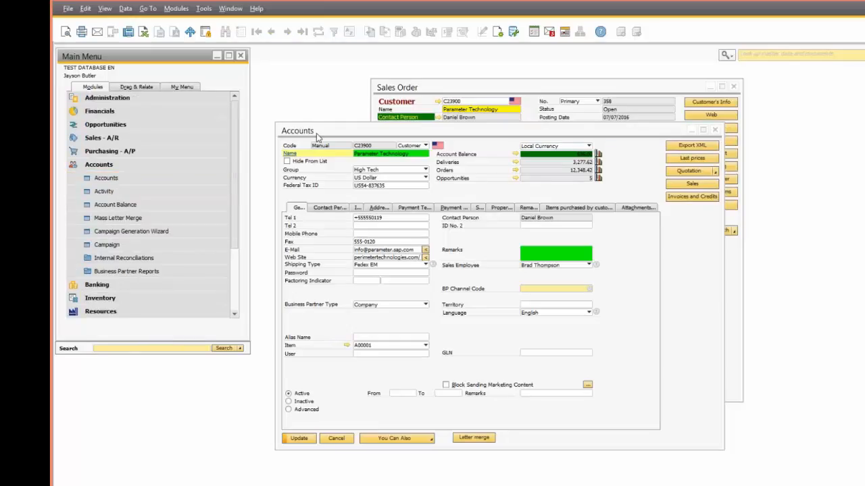
pyautogui.click(146, 165)
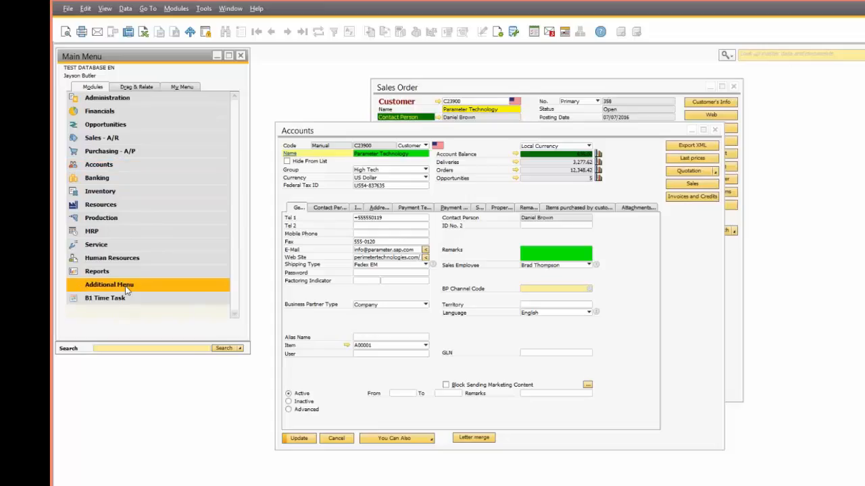
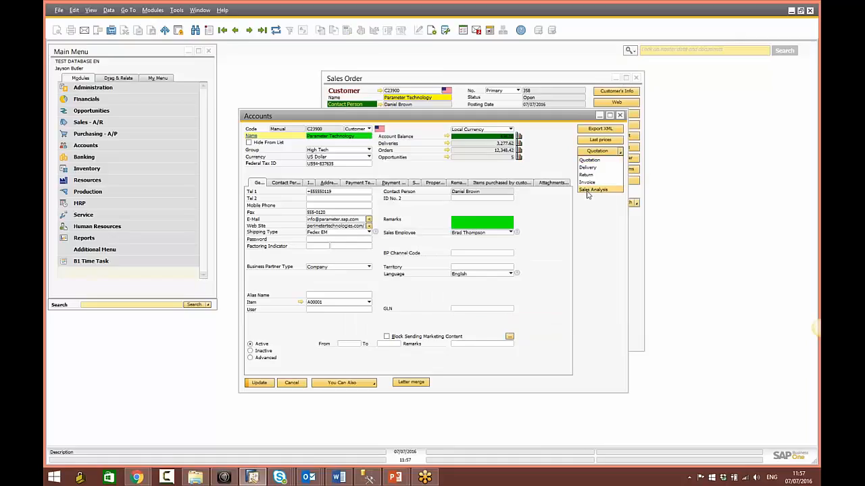
pyautogui.click(589, 195)
pyautogui.press('Return')
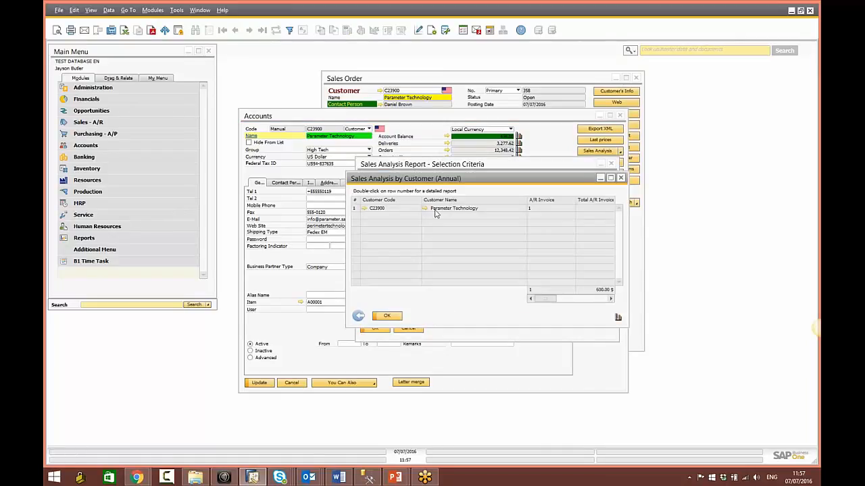
# Step: Close the annual sales report and the Selection Criteria window
pyautogui.click(391, 165)
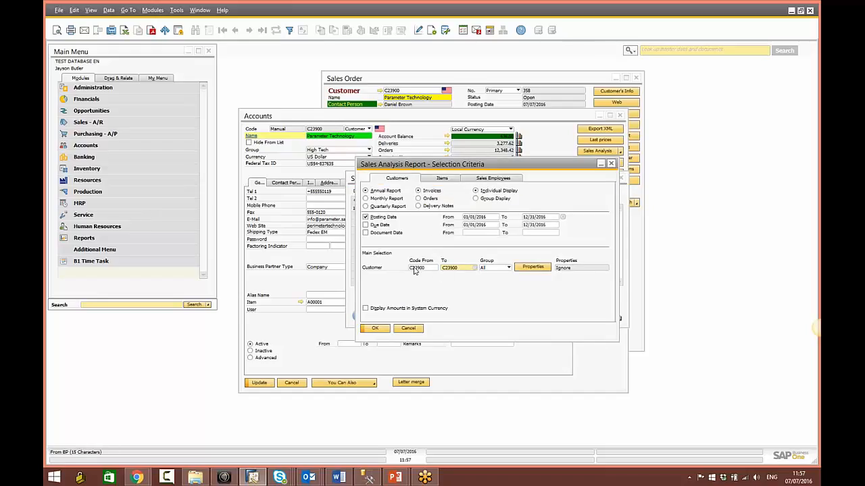
pyautogui.click(370, 328)
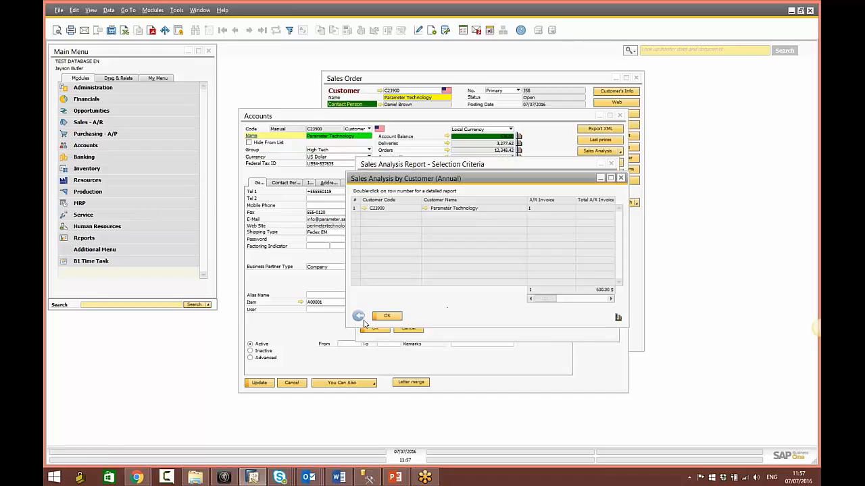
pyautogui.click(363, 320)
pyautogui.click(408, 329)
# Step: Show the customer's Sales chart as a point chart, then close the chart
pyautogui.click(605, 164)
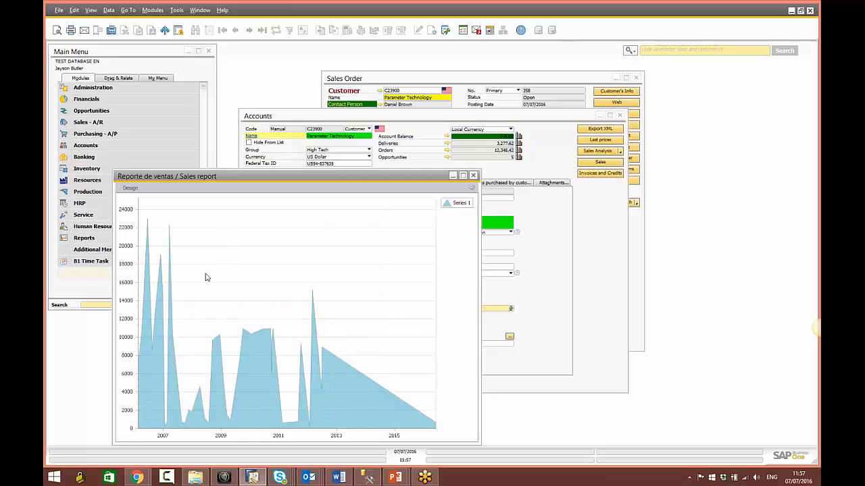
pyautogui.click(472, 188)
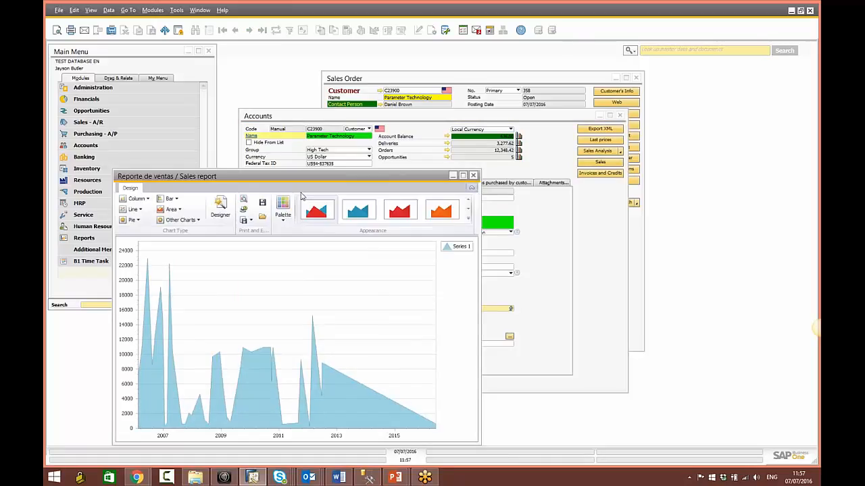
pyautogui.click(177, 221)
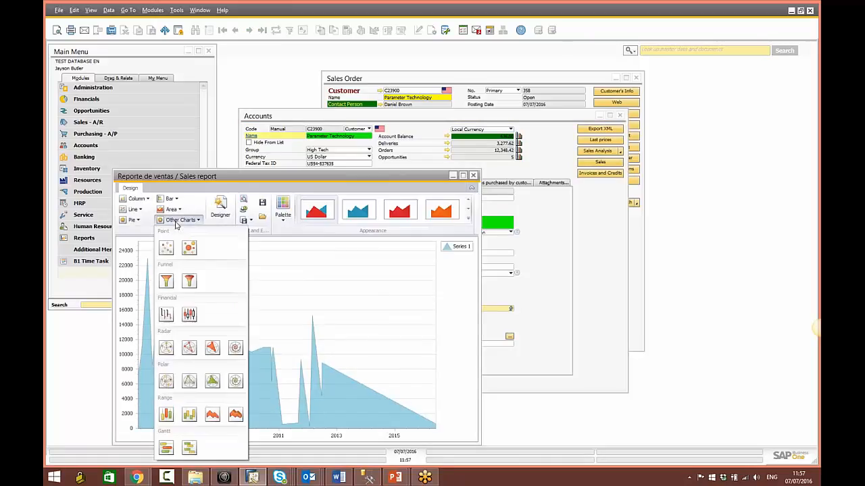
pyautogui.click(191, 254)
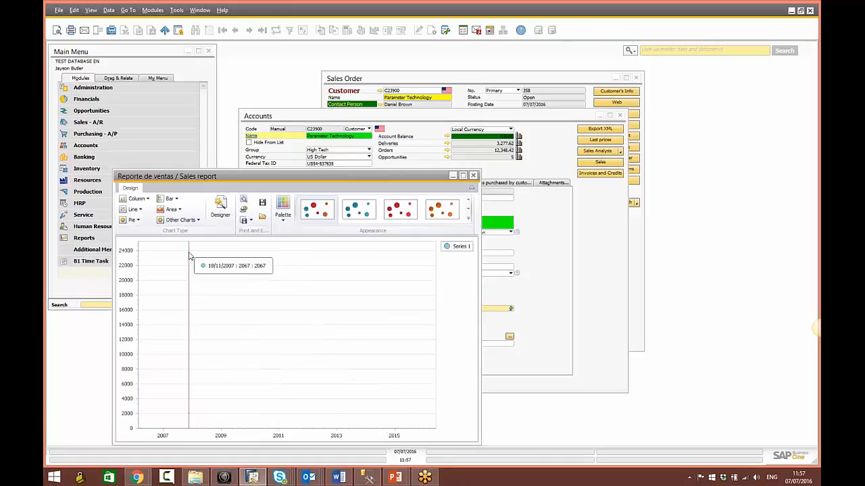
pyautogui.click(179, 219)
pyautogui.click(168, 249)
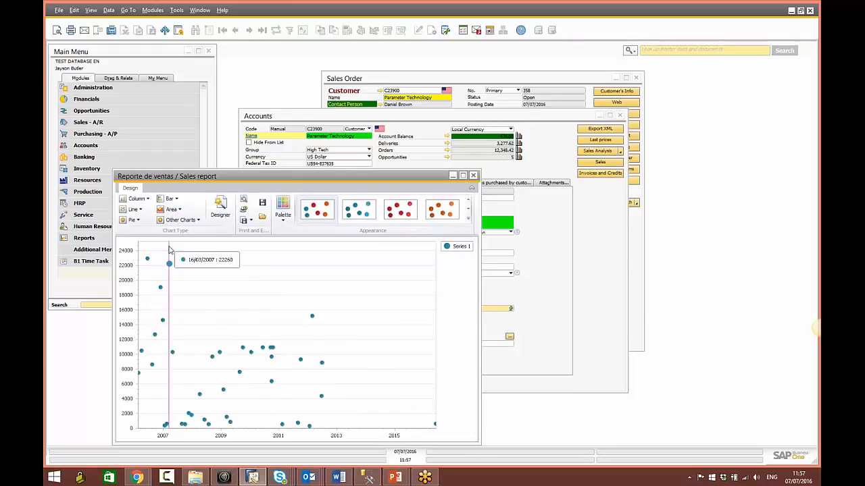
pyautogui.click(473, 176)
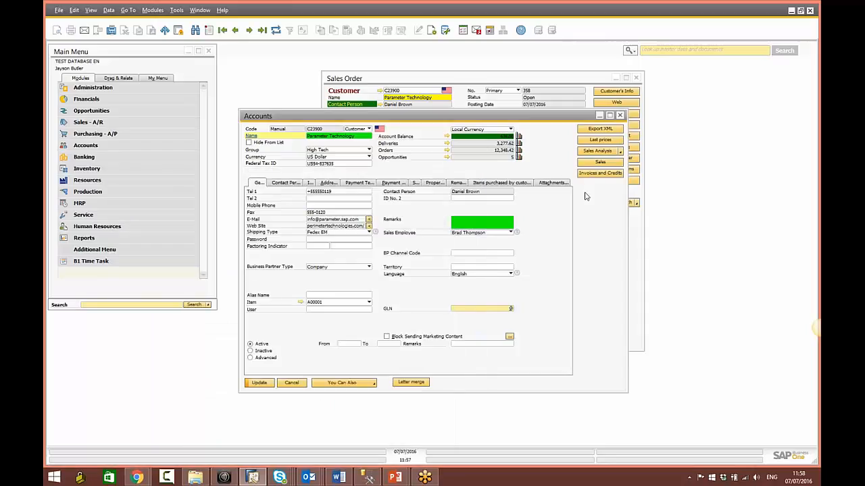
pyautogui.click(598, 174)
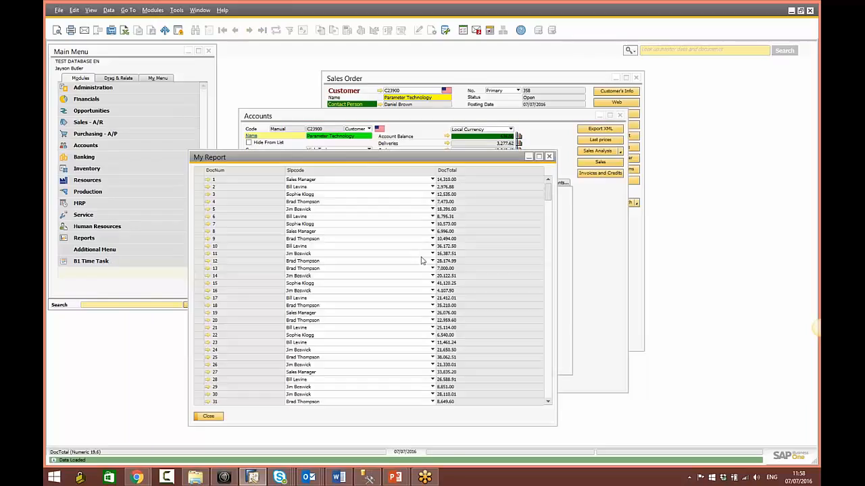
pyautogui.doubleClick(214, 171)
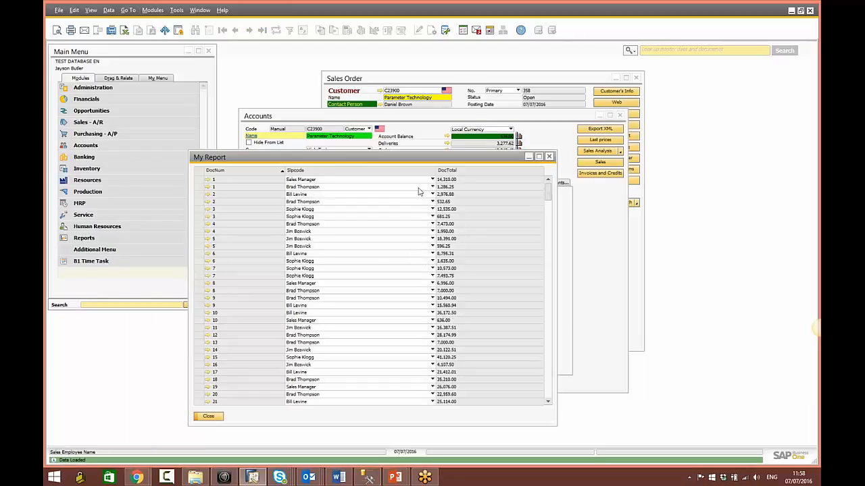
pyautogui.click(206, 179)
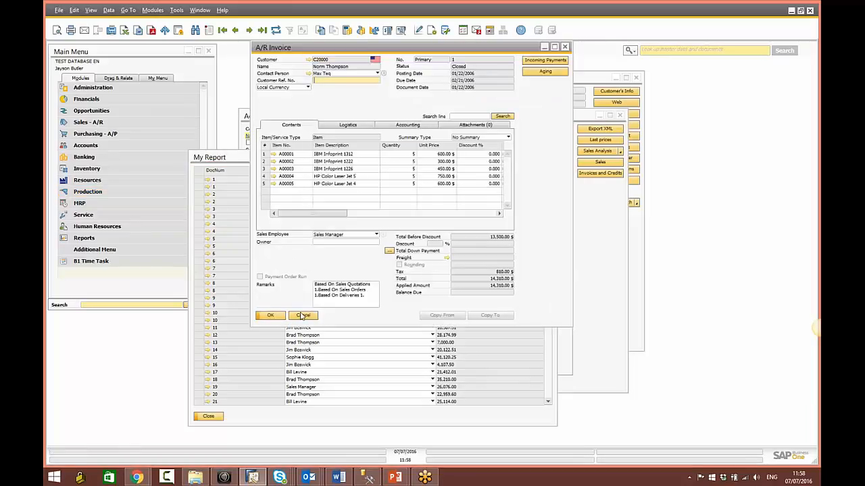
pyautogui.click(211, 188)
pyautogui.click(208, 187)
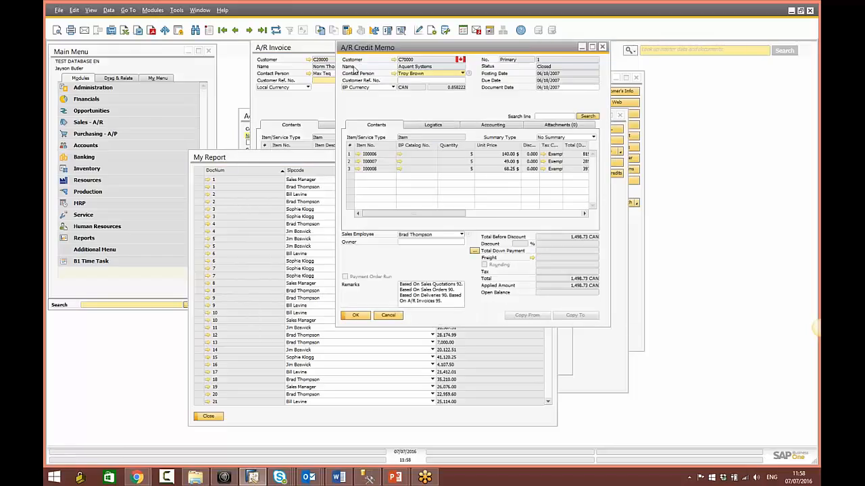
pyautogui.click(388, 316)
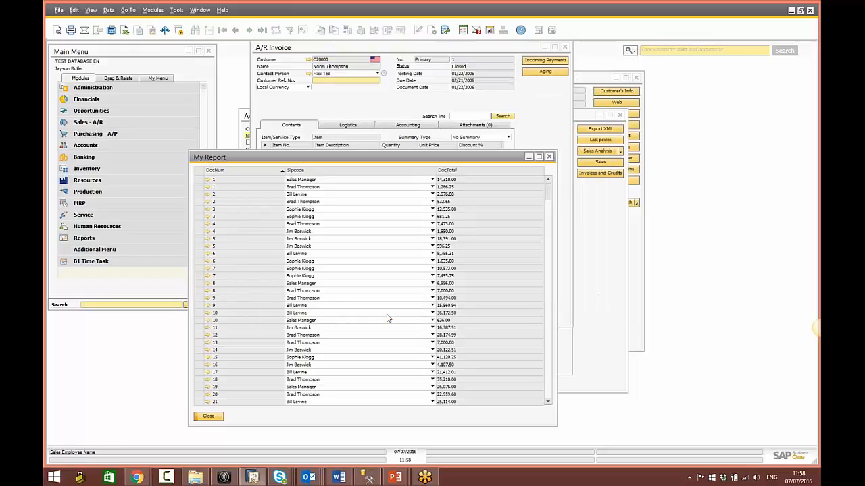
pyautogui.click(208, 416)
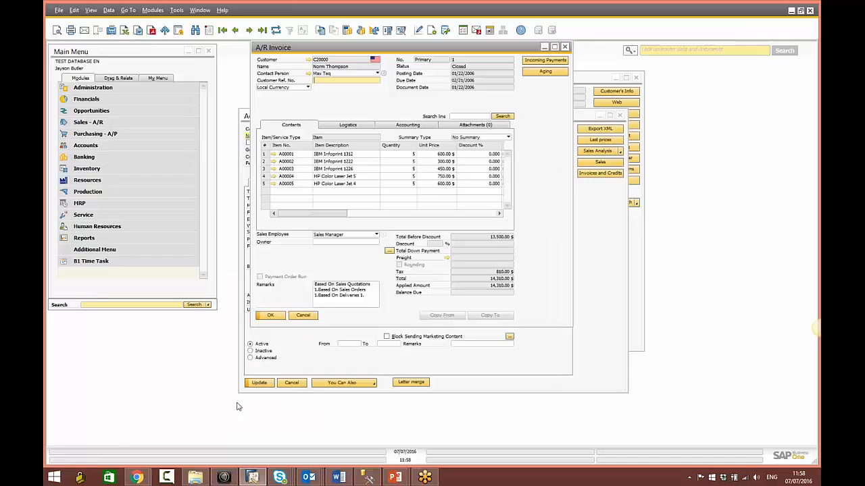
pyautogui.click(303, 319)
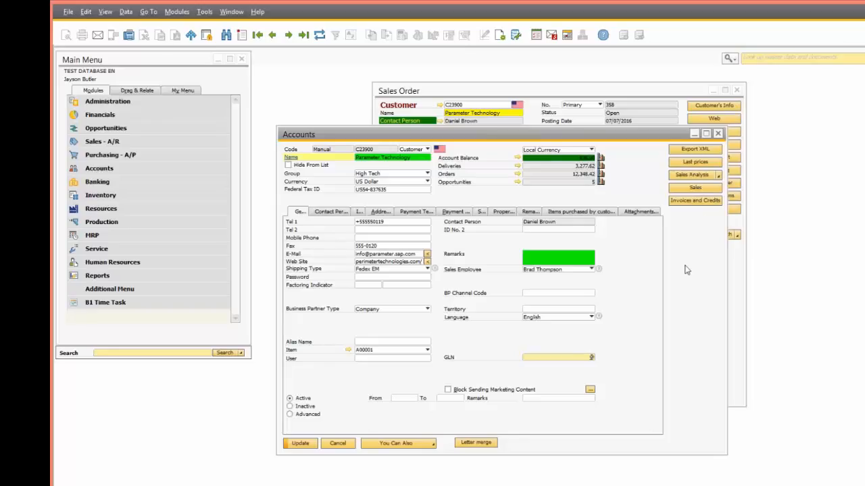
# Step: Add an 'Order' button using the Order function, unavailable in Add and Find modes, and save
pyautogui.rightClick(683, 230)
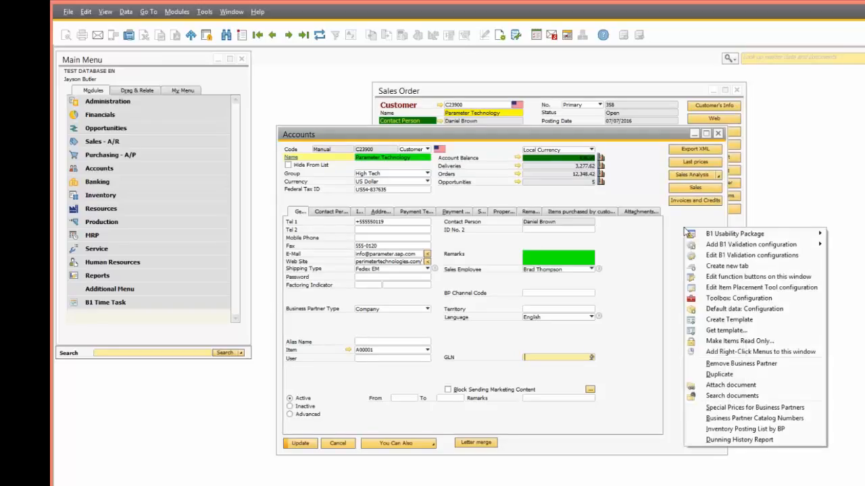
pyautogui.click(719, 278)
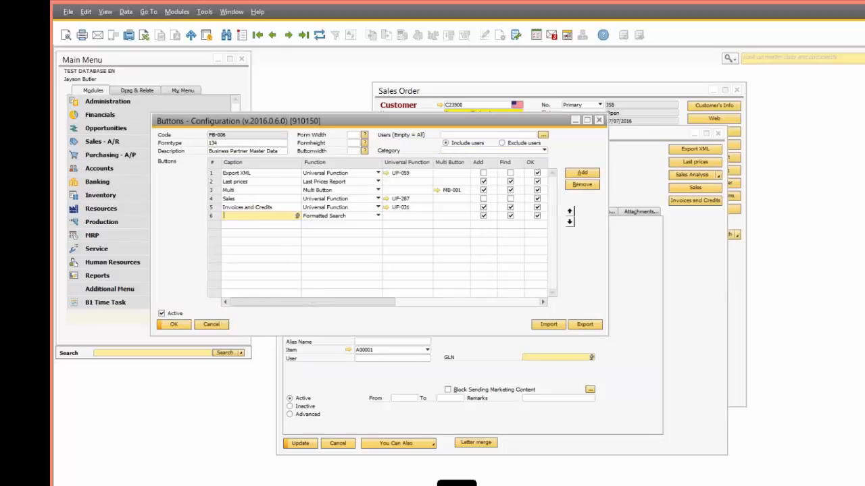
pyautogui.write('C')
pyautogui.write('rder')
pyautogui.click(352, 218)
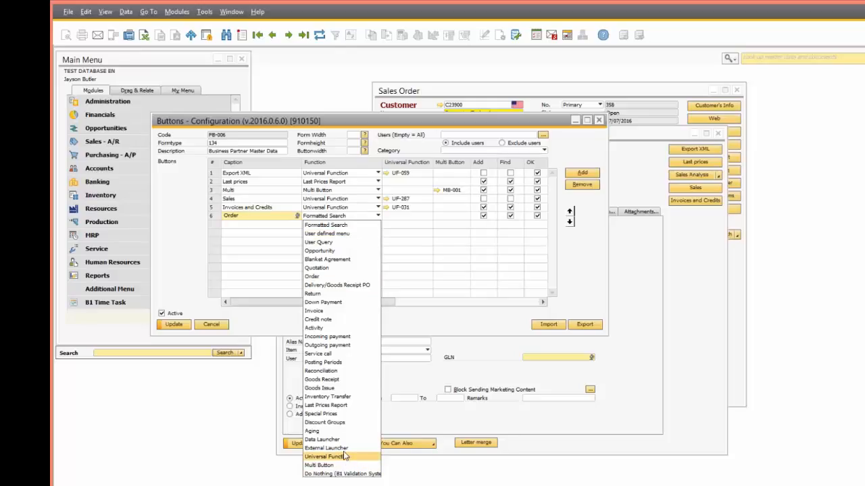
pyautogui.click(317, 277)
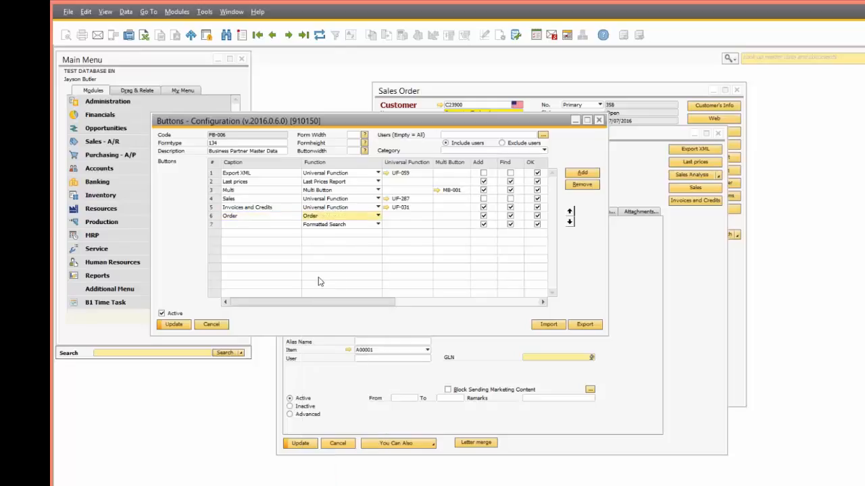
pyautogui.click(511, 217)
pyautogui.click(483, 217)
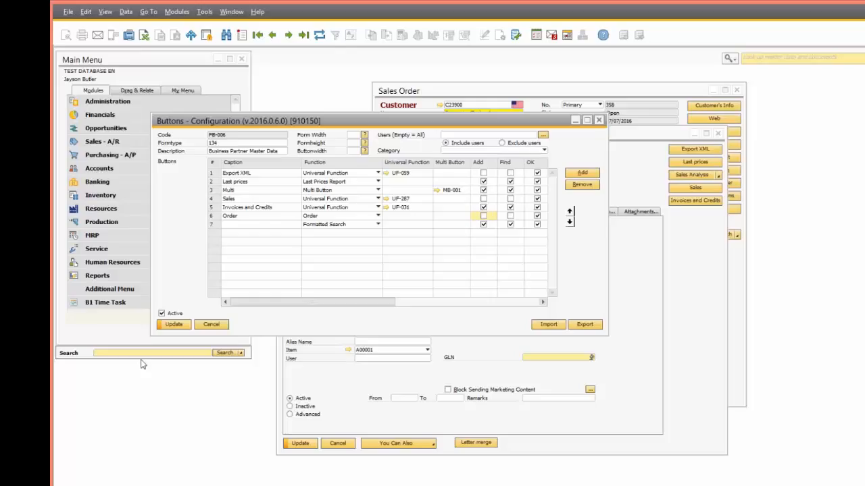
pyautogui.click(173, 324)
pyautogui.click(173, 325)
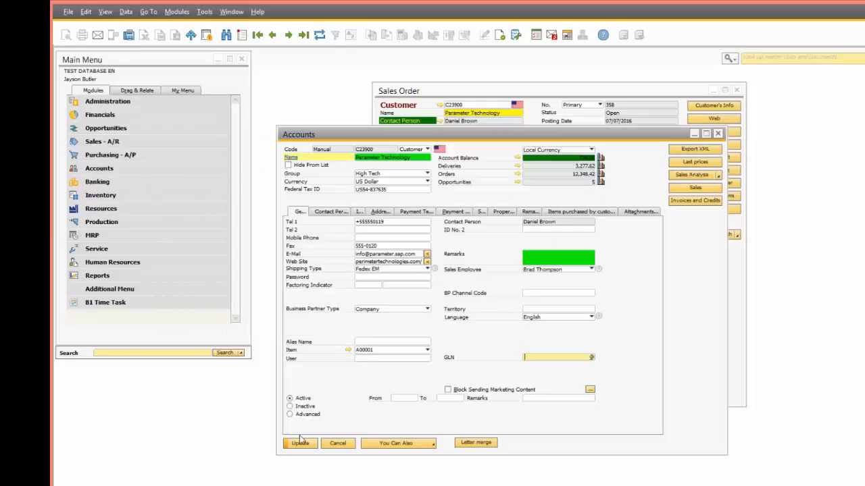
# Step: Reopen the Accounts window and navigate to the Maxi-Teq customer record
pyautogui.click(345, 443)
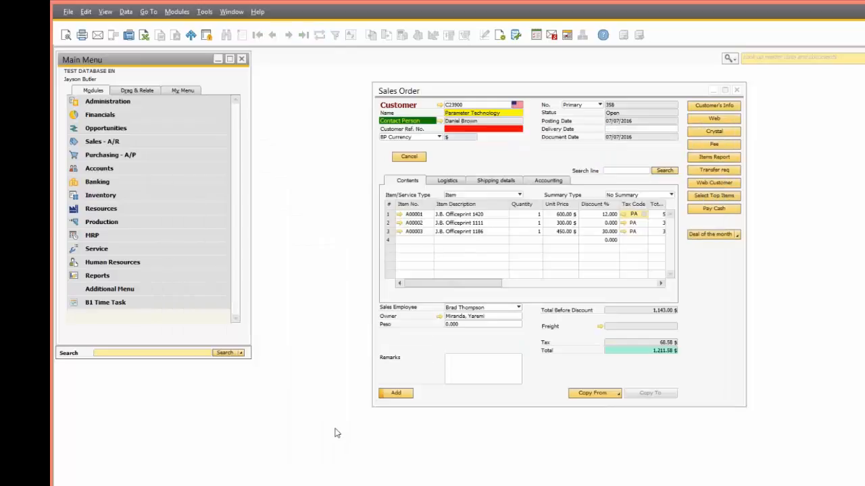
pyautogui.click(439, 107)
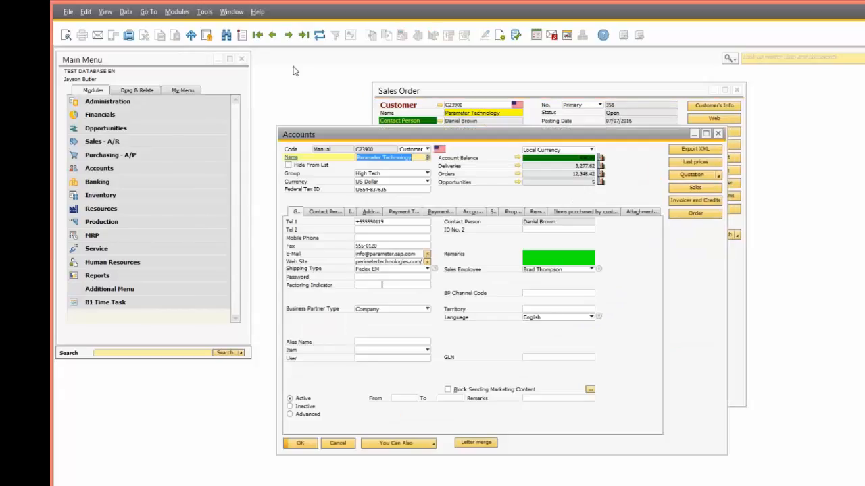
pyautogui.hotkey('ctrl', 'f')
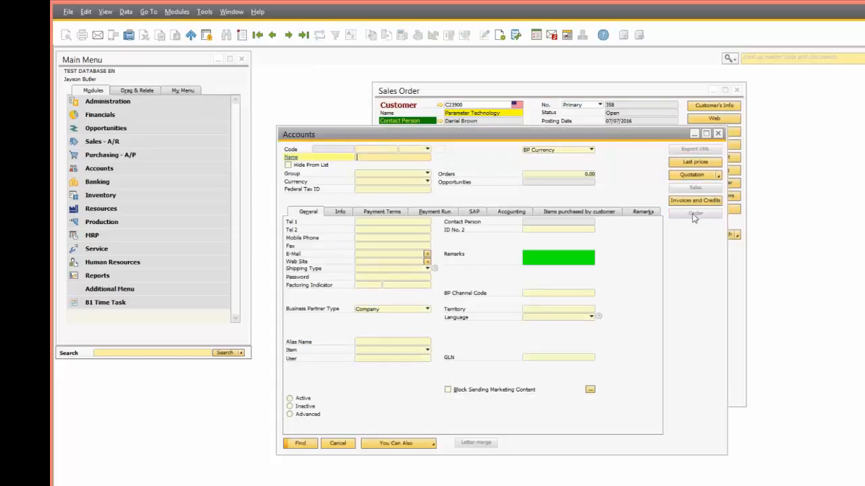
pyautogui.click(288, 34)
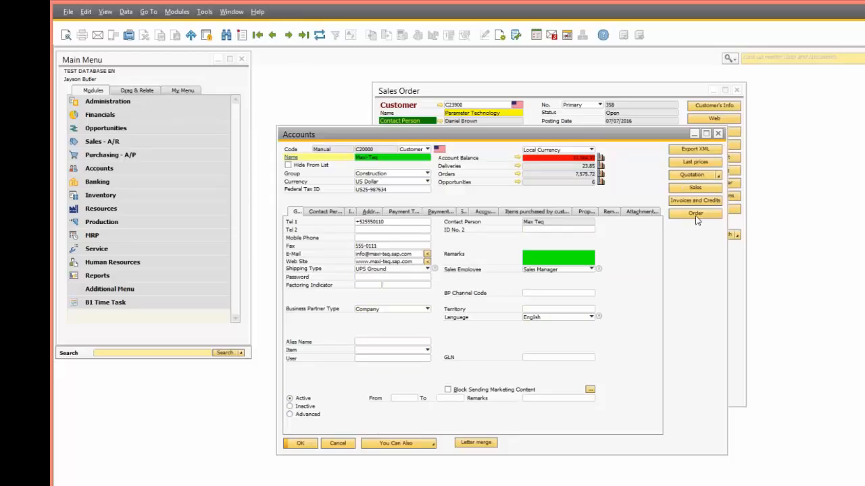
# Step: Start a sales order with the Order button, then close it without saving
pyautogui.click(696, 215)
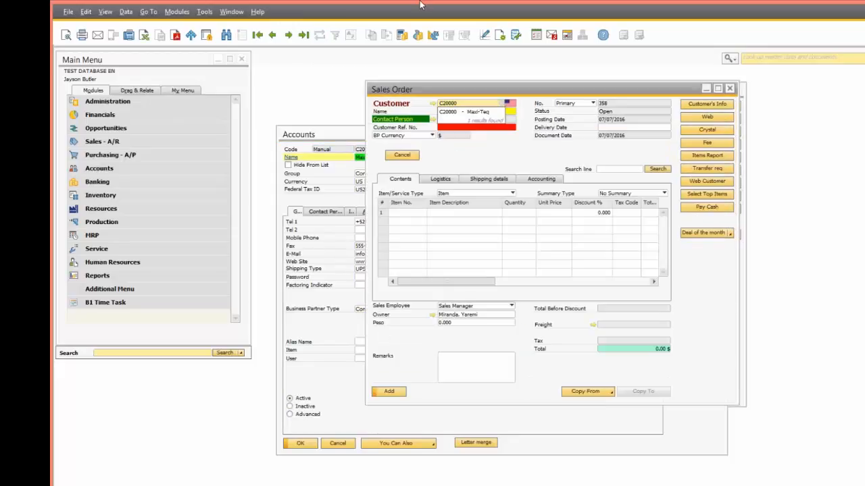
pyautogui.click(416, 155)
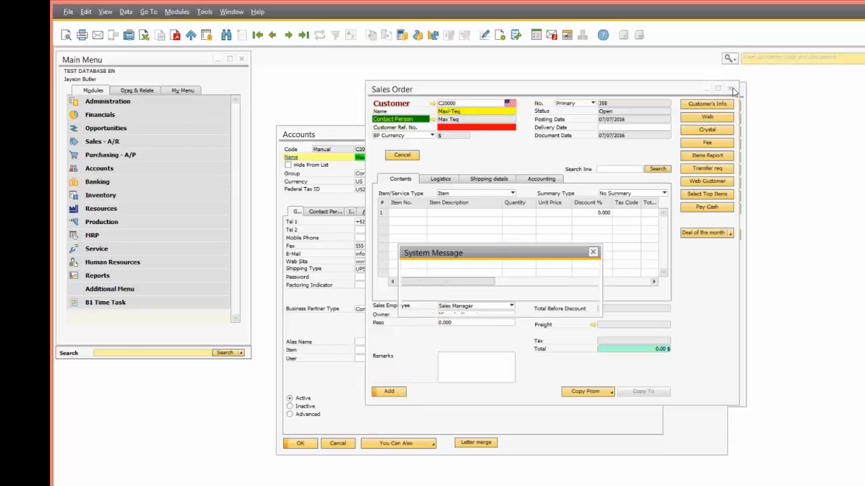
pyautogui.click(458, 306)
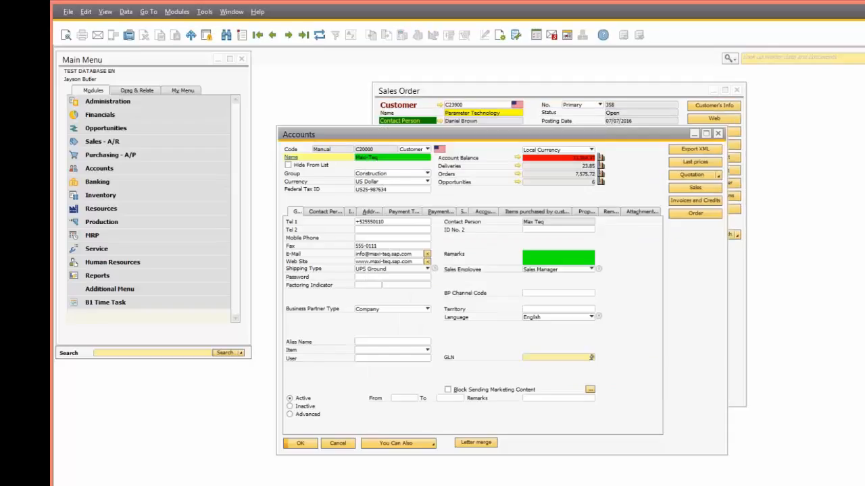
# Step: Open the Business Partner window's function-button configuration, move it aside, and switch to the browser
pyautogui.rightClick(691, 228)
pyautogui.moveTo(725, 233)
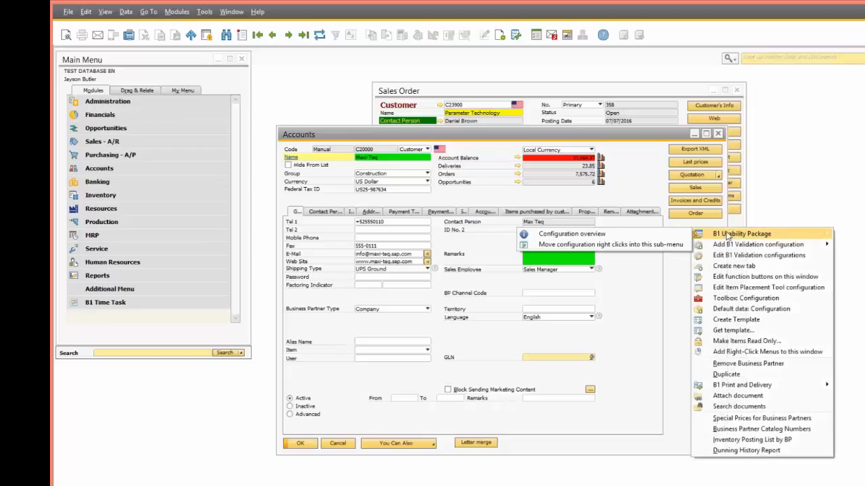
pyautogui.click(777, 277)
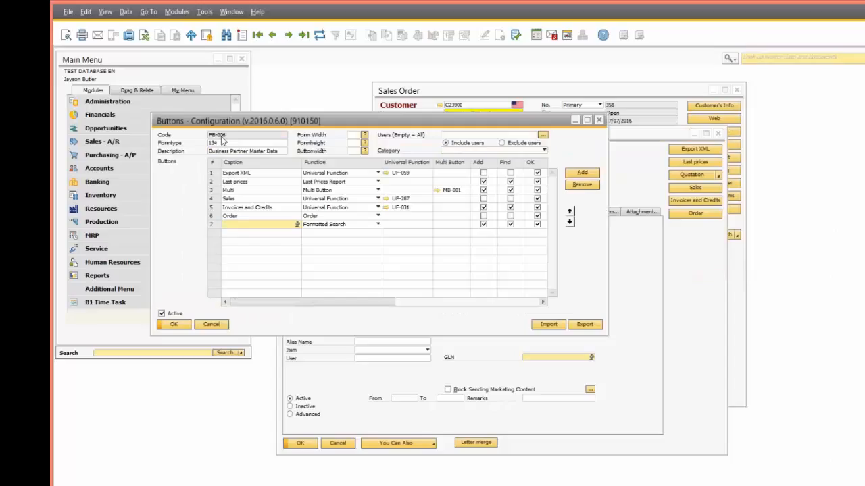
pyautogui.moveTo(294, 124); pyautogui.dragTo(482, 251)
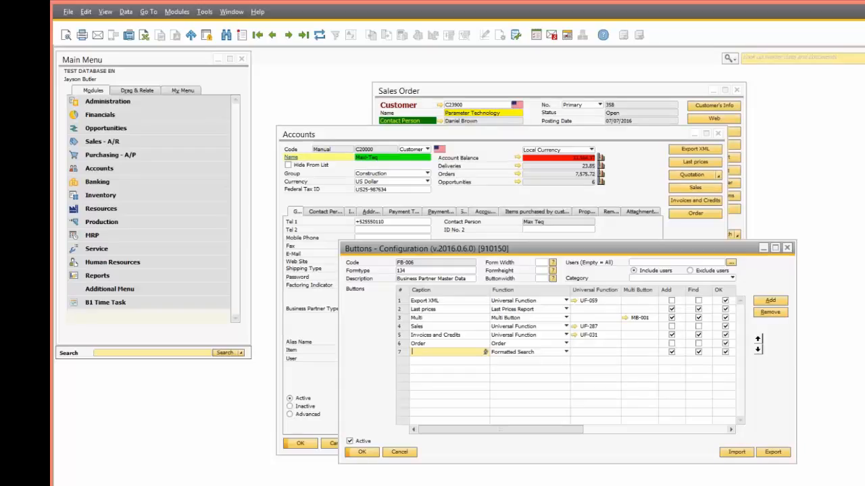
pyautogui.moveTo(169, 485)
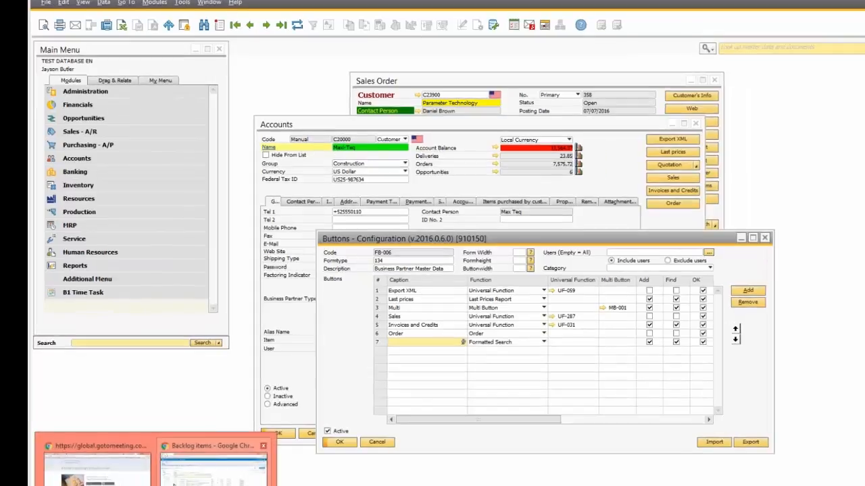
pyautogui.click(109, 467)
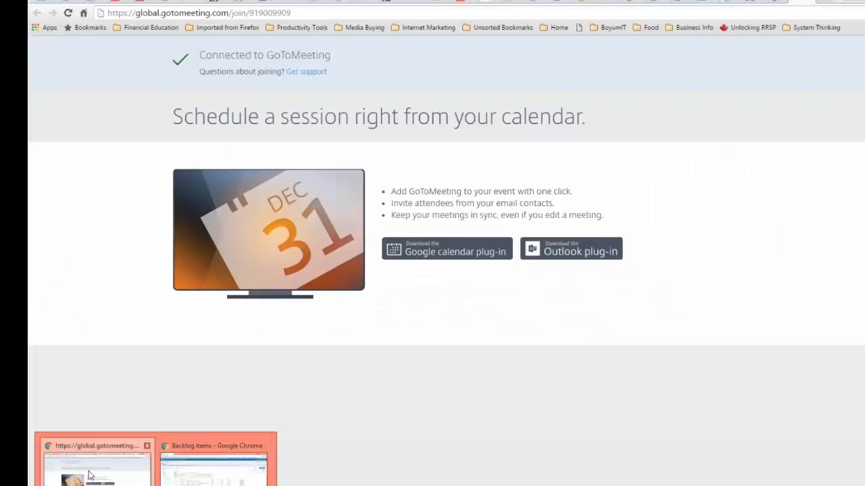
# Step: Search Google for 'sap' then 'hp' and copy the results address up to search?q=
pyautogui.click(815, 2)
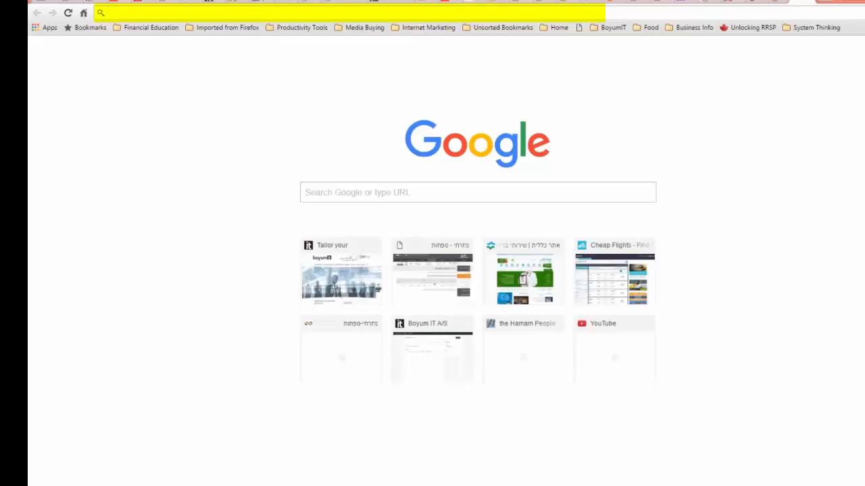
pyautogui.write('sap')
pyautogui.press('Return')
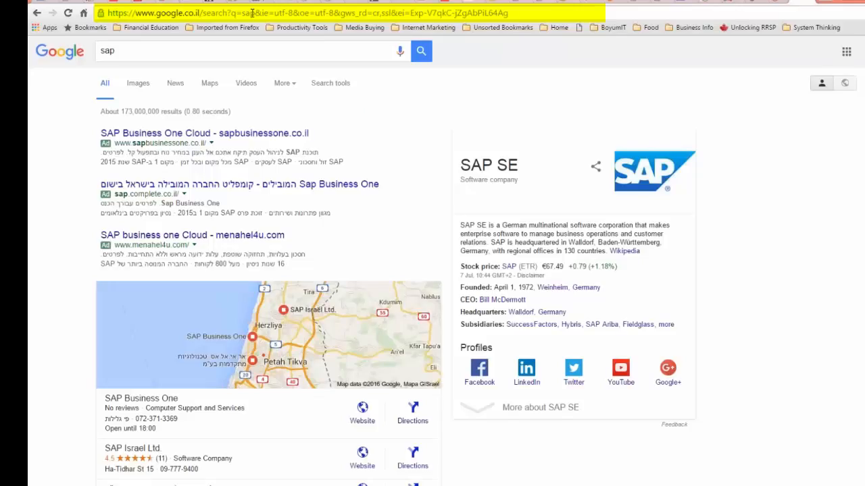
pyautogui.moveTo(241, 13); pyautogui.dragTo(508, 12)
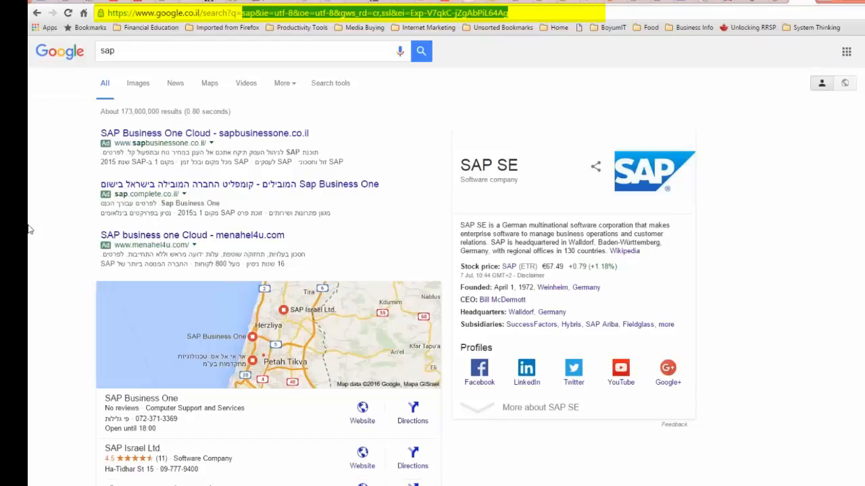
pyautogui.write('hp')
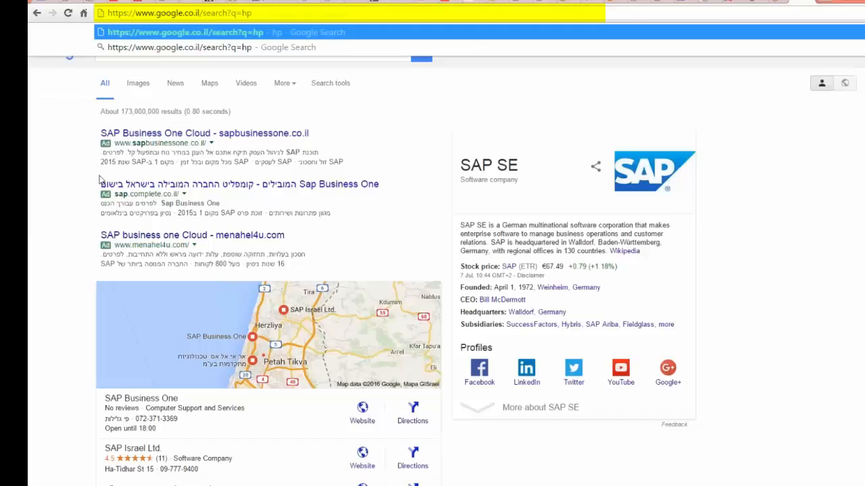
pyautogui.press('Return')
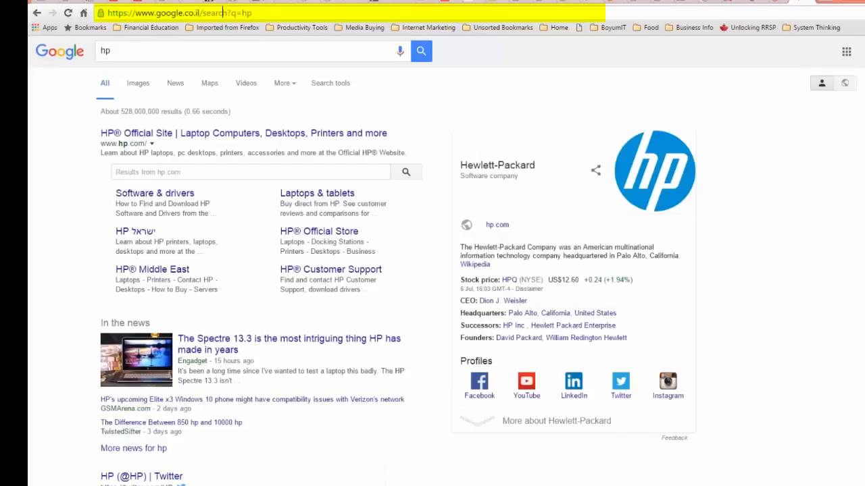
pyautogui.moveTo(241, 12); pyautogui.dragTo(103, 23)
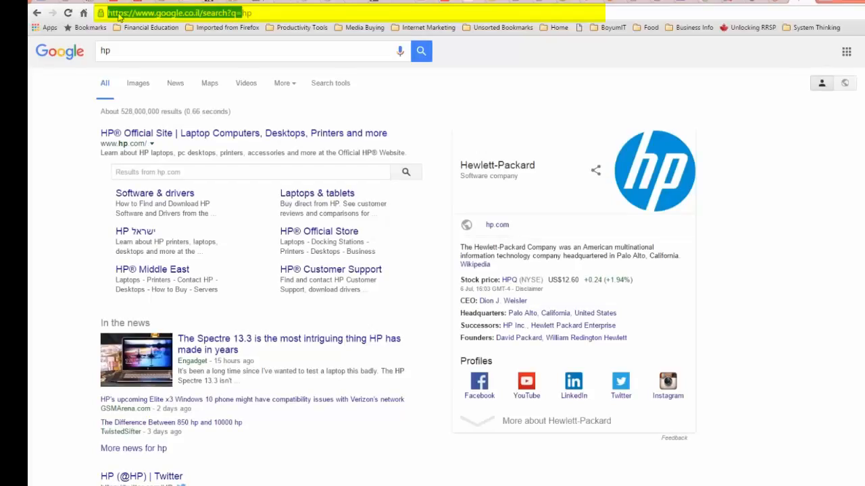
pyautogui.rightClick(119, 15)
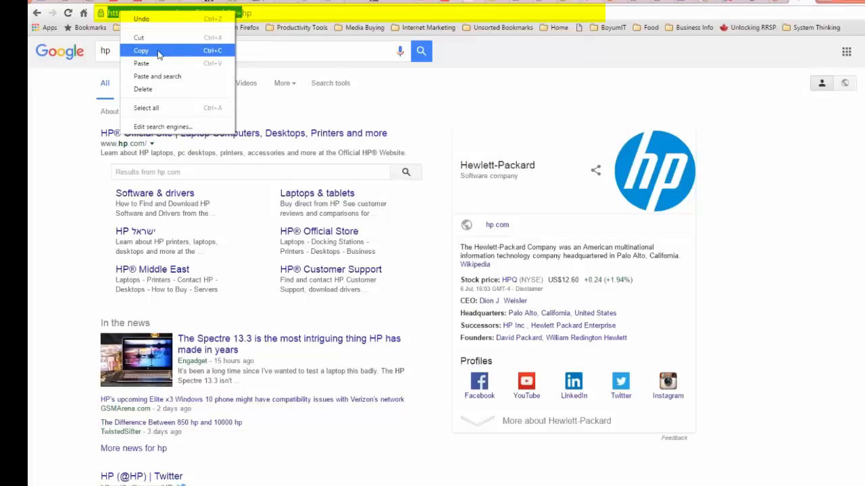
pyautogui.click(160, 54)
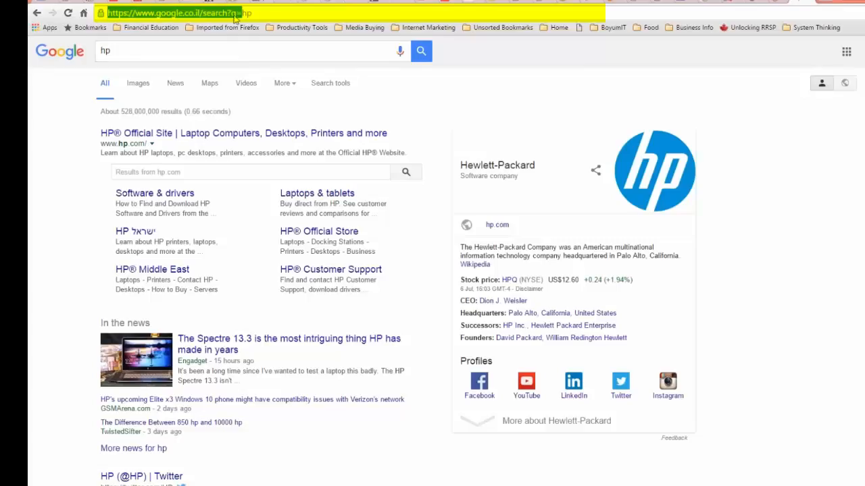
pyautogui.hotkey('alt', 'Tab')
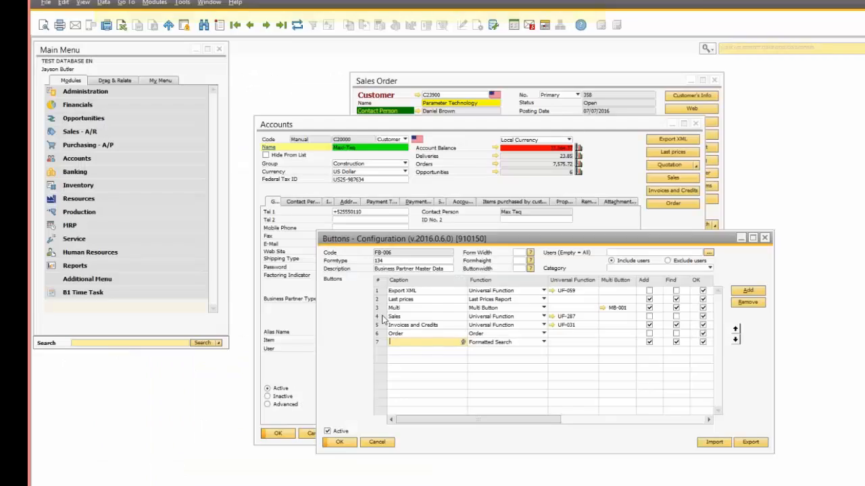
# Step: Caption row 7 'Search Google' and paste the Google search address into its Arguments
pyautogui.write('Search Goog')
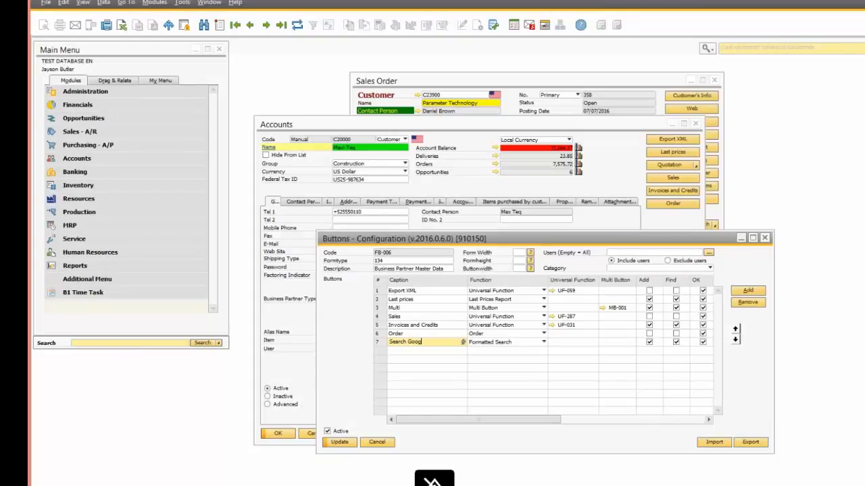
pyautogui.write('le')
pyautogui.moveTo(537, 420); pyautogui.dragTo(619, 410)
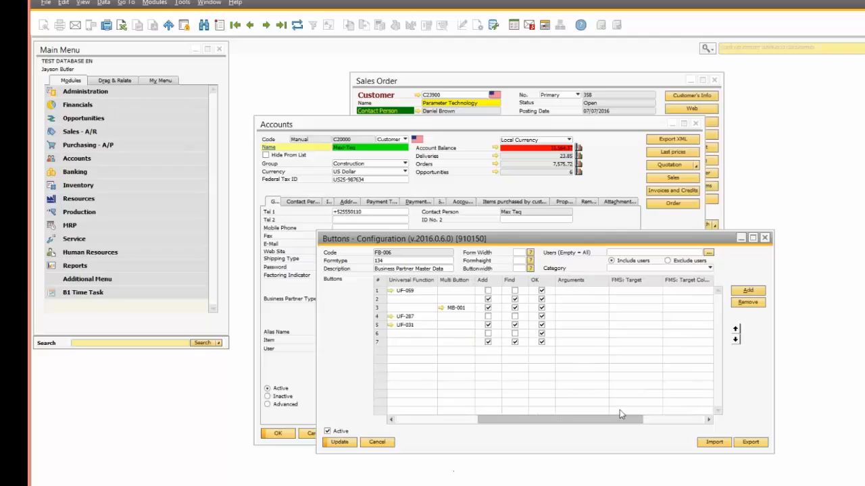
pyautogui.click(570, 343)
pyautogui.hotkey('ctrl', 'v')
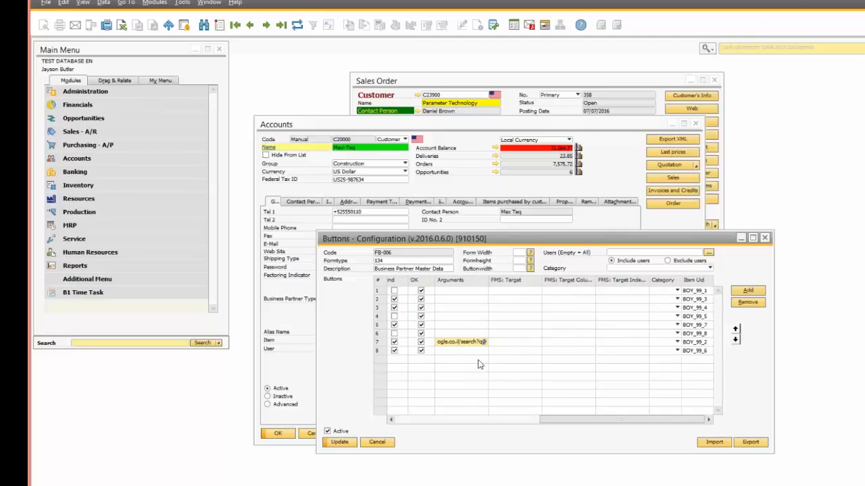
# Step: Append the field reference $[$7.0. found via System Information, save the buttons, and close Accounts
pyautogui.click(83, 2)
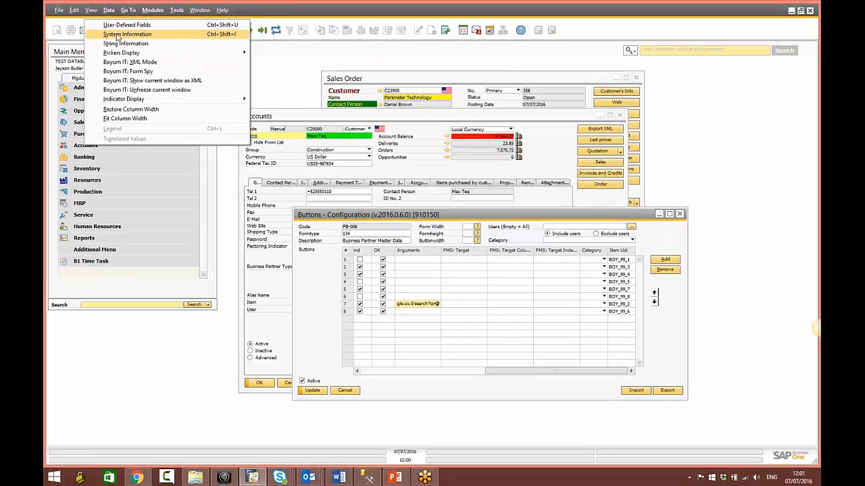
pyautogui.click(117, 35)
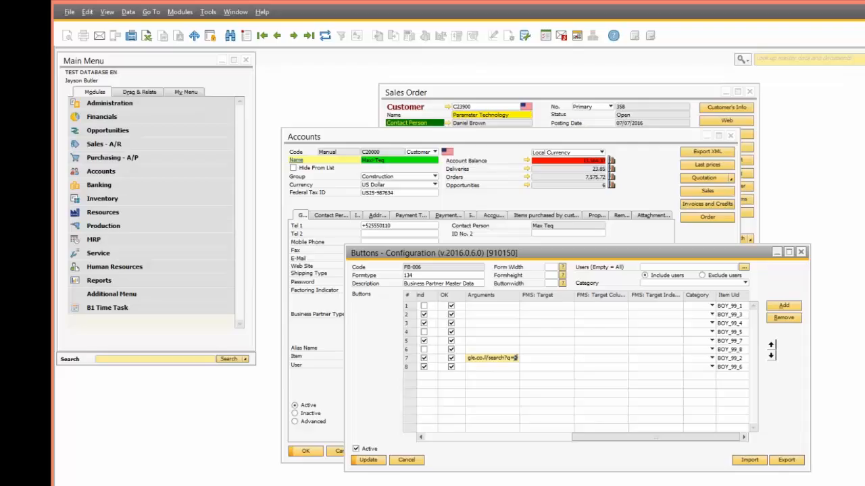
pyautogui.write('$[$7.0.0')
pyautogui.click(369, 460)
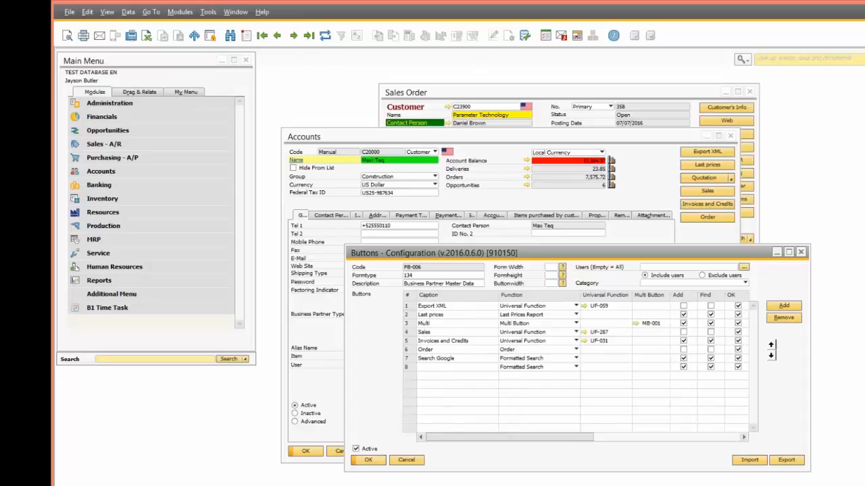
pyautogui.click(368, 460)
pyautogui.click(345, 451)
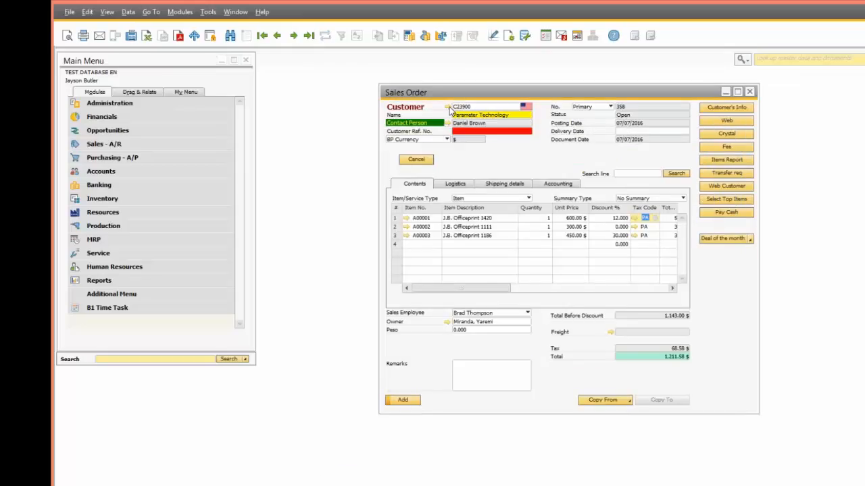
# Step: Open Parameter Technology's record, test Search Google declining the prompt, and reopen the button configuration
pyautogui.click(447, 107)
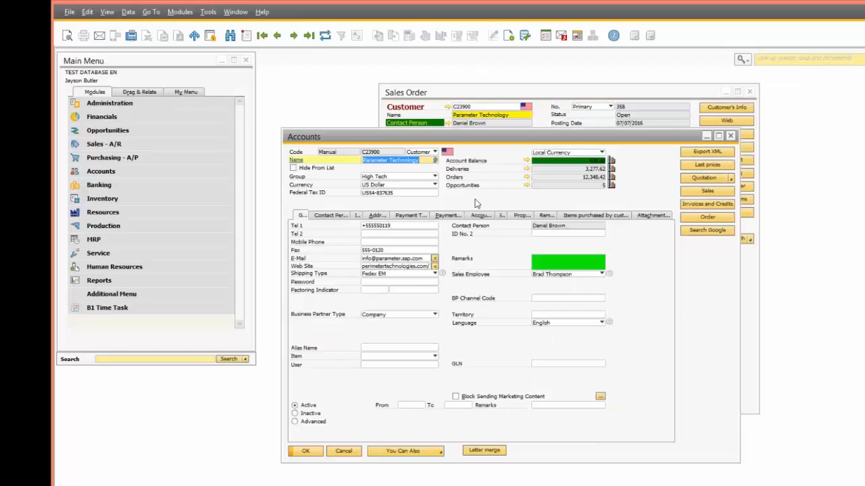
pyautogui.click(723, 233)
pyautogui.click(440, 295)
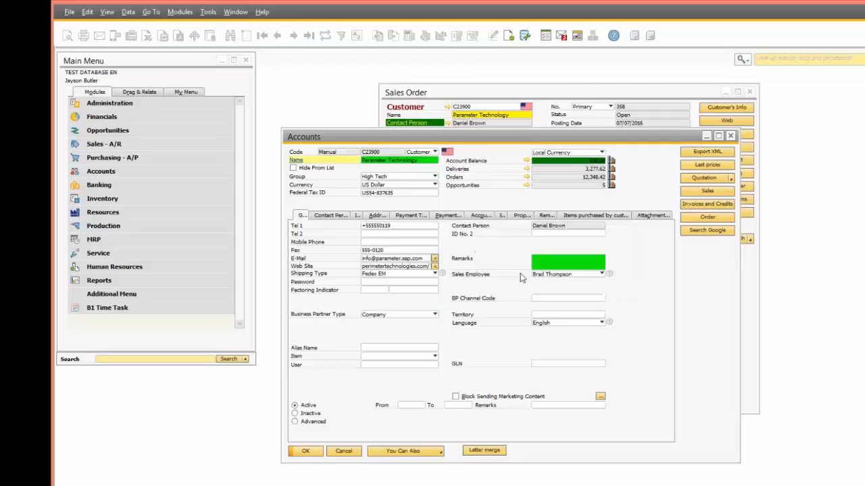
pyautogui.rightClick(715, 234)
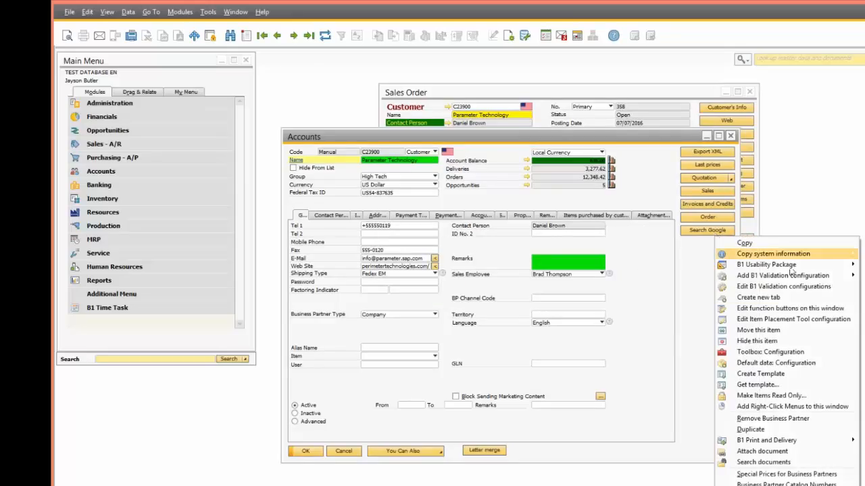
pyautogui.click(789, 308)
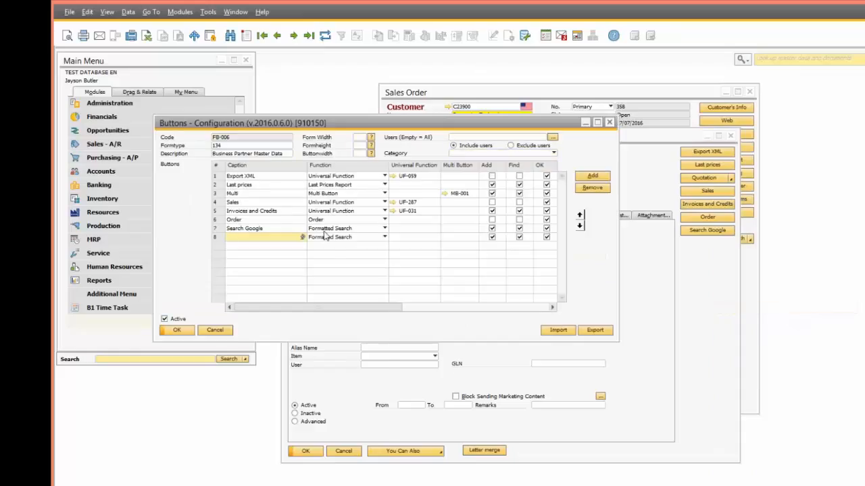
# Step: Switch Search Google to External Launcher, save, and run it for Parameter Technology
pyautogui.click(322, 238)
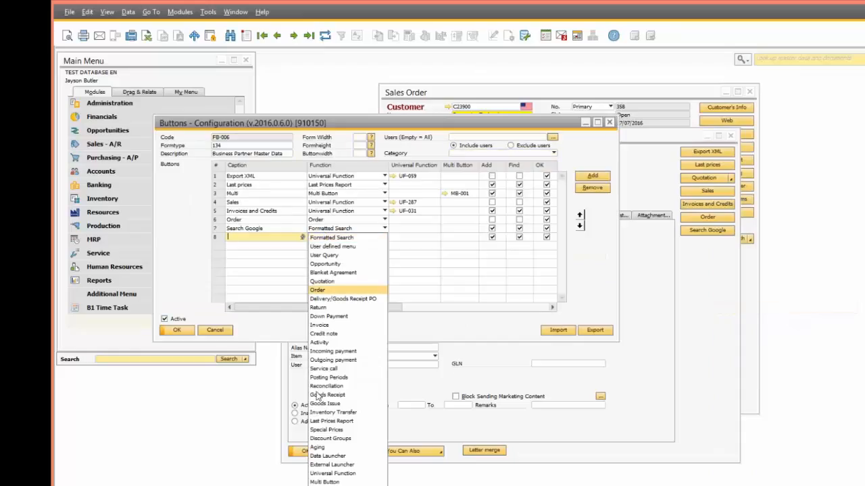
pyautogui.click(325, 465)
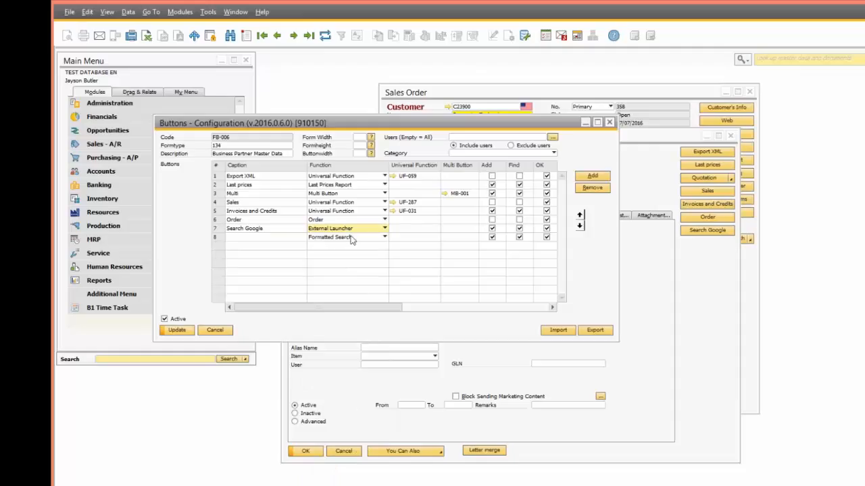
pyautogui.click(173, 329)
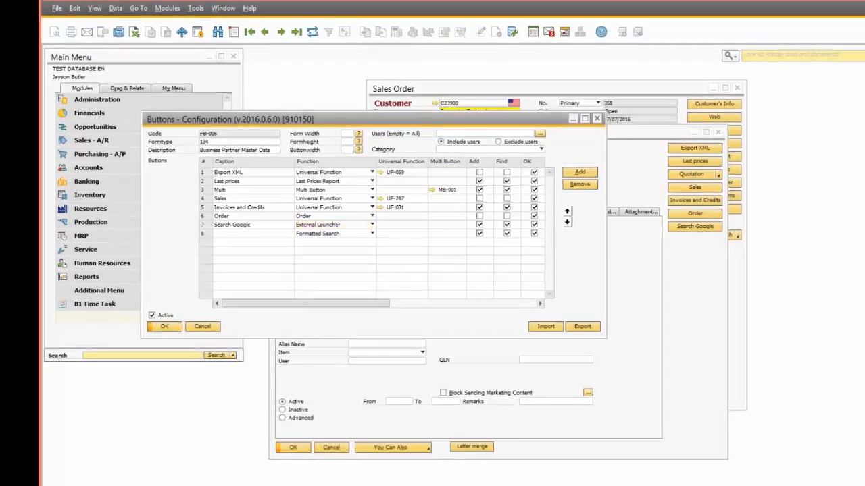
pyautogui.click(710, 233)
pyautogui.click(673, 221)
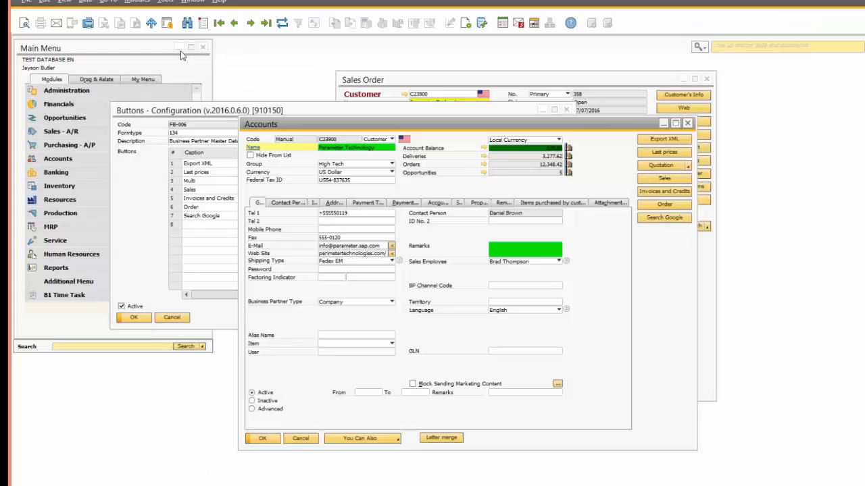
# Step: Move to partner C30000 Microchips and run Search Google for its name
pyautogui.click(250, 23)
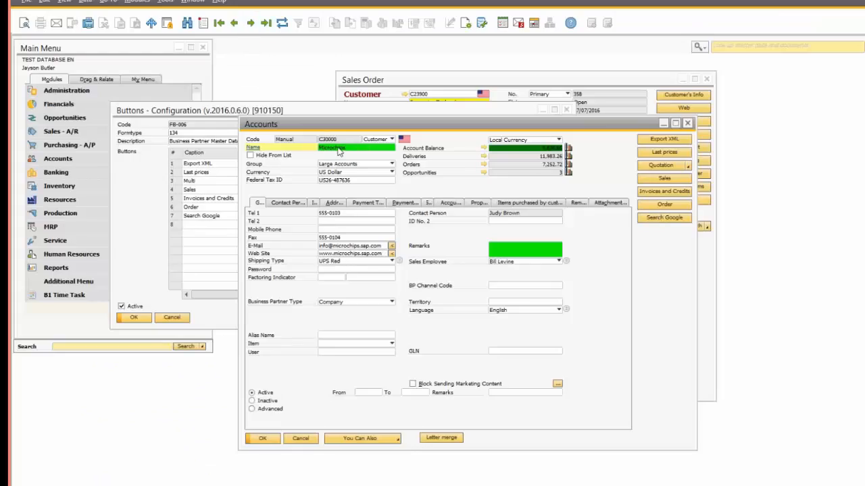
pyautogui.click(666, 218)
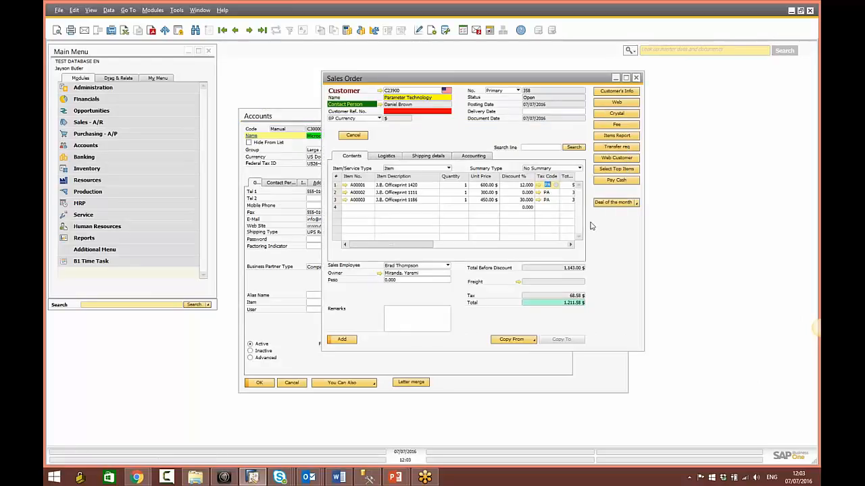
# Step: Open the Sales Order's right-click menu editor, showing New Menu, Discount Group and Special Prices
pyautogui.rightClick(592, 228)
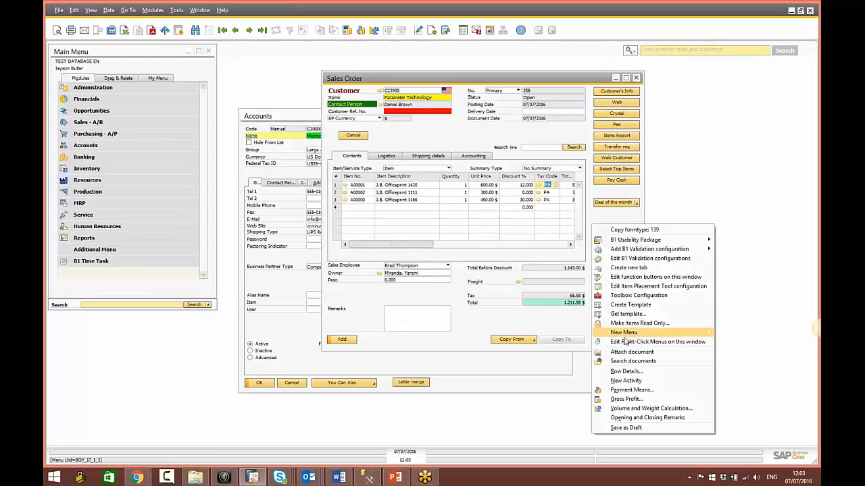
pyautogui.moveTo(654, 333)
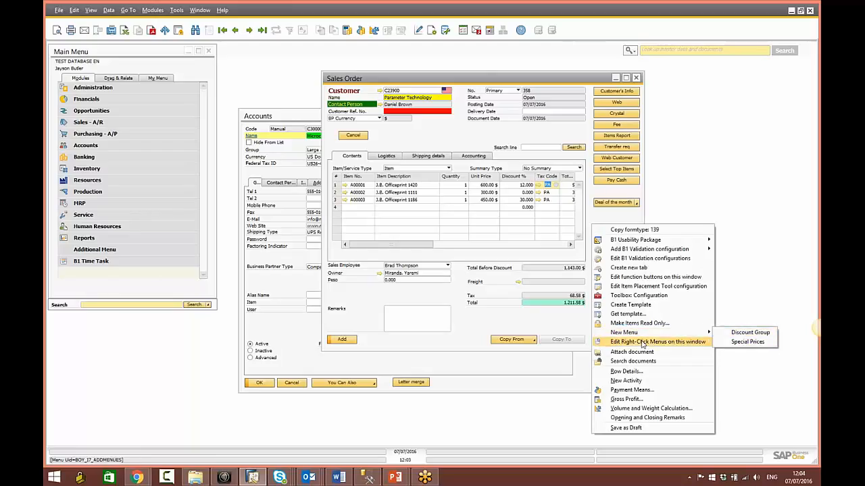
pyautogui.click(669, 341)
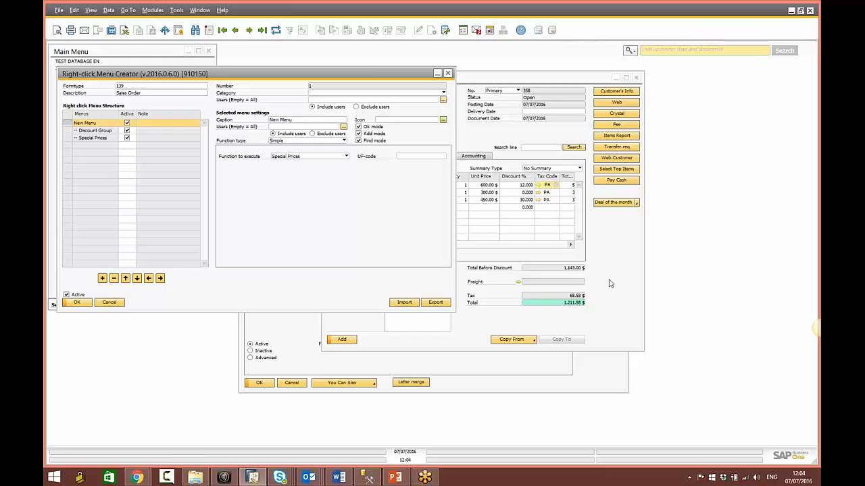
# Step: Start a new universal function from the Menu Creator's UF-code list
pyautogui.click(472, 229)
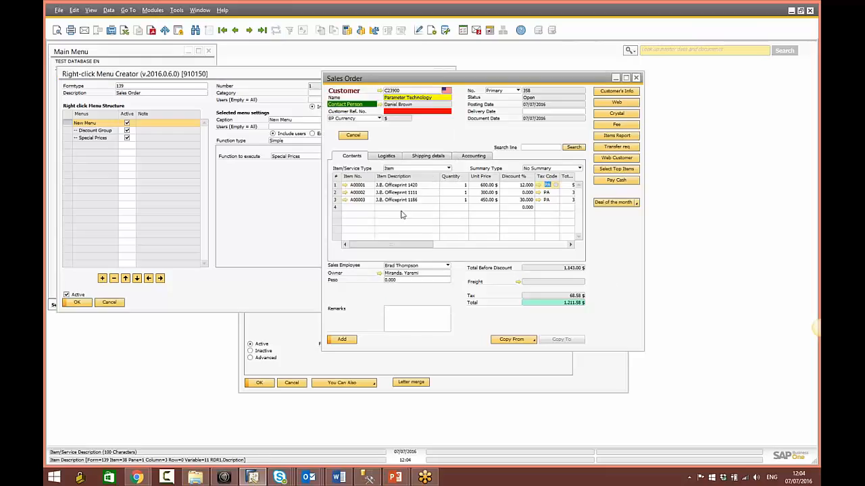
pyautogui.click(300, 216)
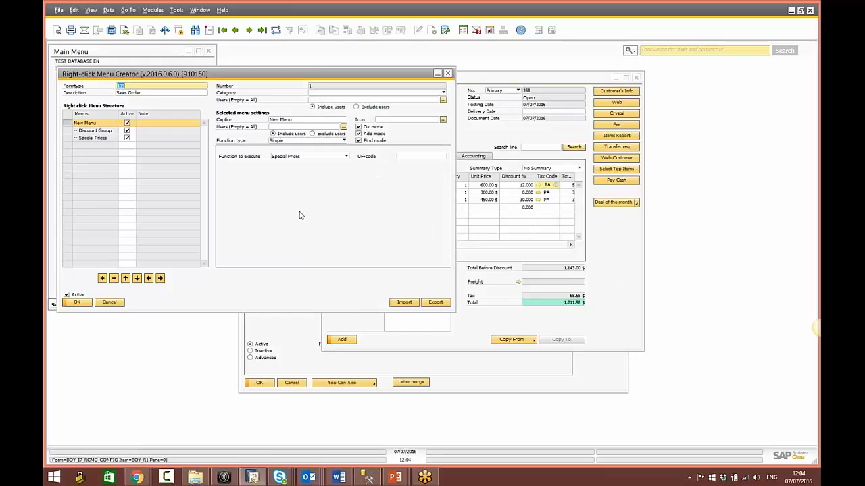
pyautogui.click(412, 159)
pyautogui.press('Tab')
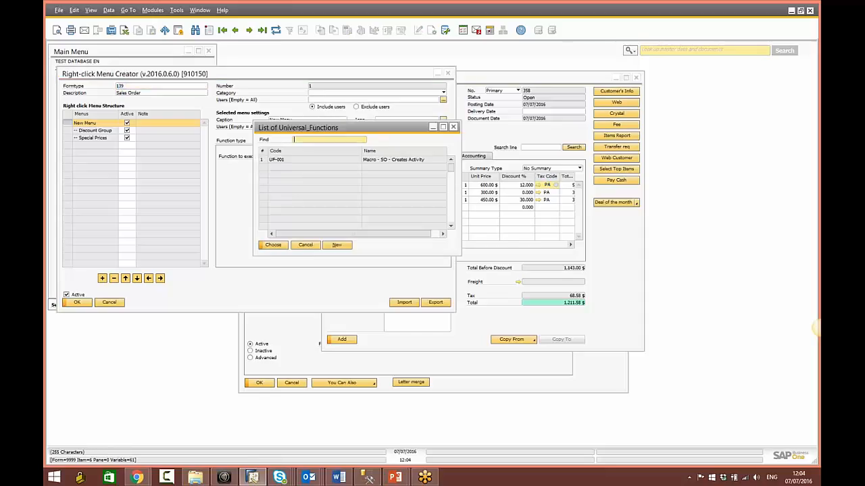
pyautogui.click(336, 245)
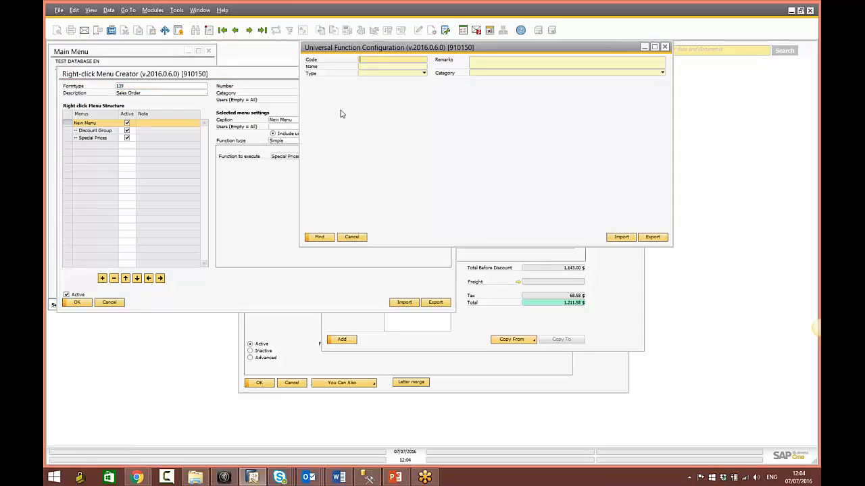
pyautogui.hotkey('ctrl', 'a')
# Step: Browse the function Type list, then cancel the universal function and Menu Creator without saving
pyautogui.click(381, 72)
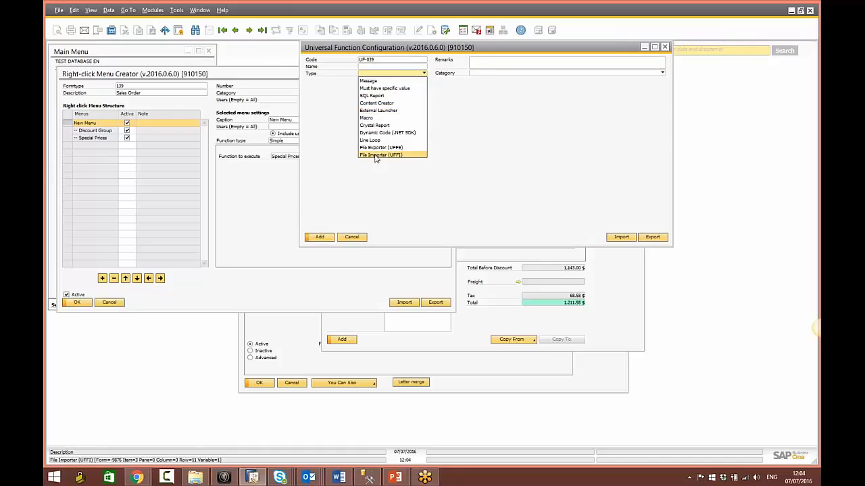
pyautogui.click(362, 203)
pyautogui.click(351, 237)
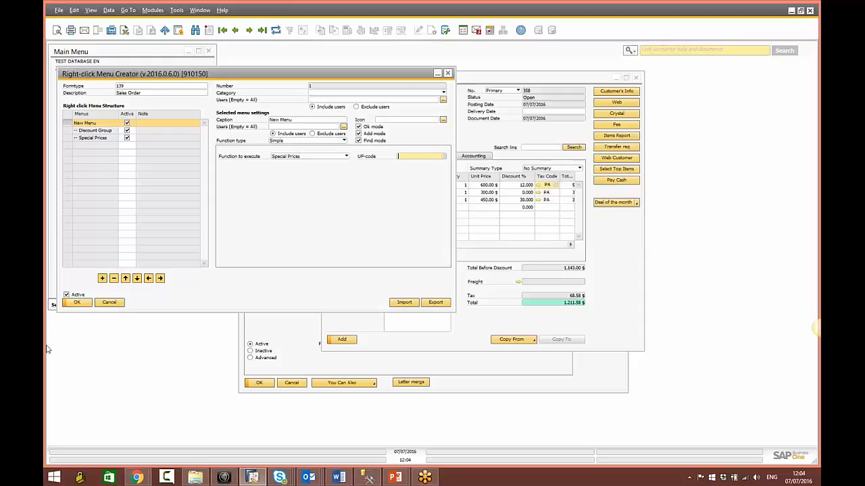
pyautogui.click(109, 302)
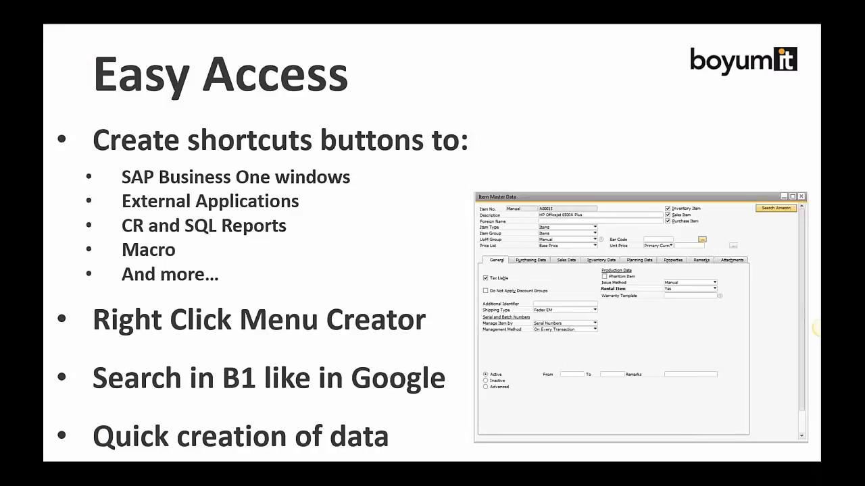
# Step: Advance the slideshow to the Automation slide and return to SAP Business One
pyautogui.press('Right')
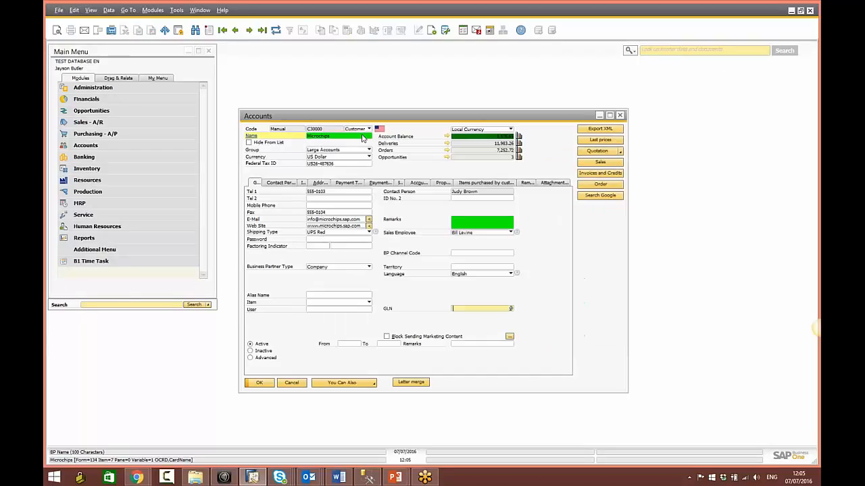
pyautogui.click(363, 138)
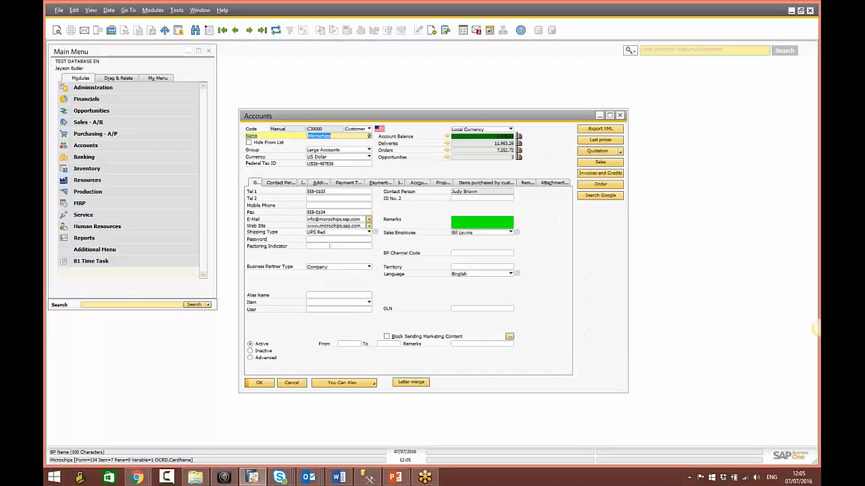
# Step: Start an A/P invoice for vendor Far East Imports with item J.B. Officeprint 1420 (A00001)
pyautogui.click(293, 384)
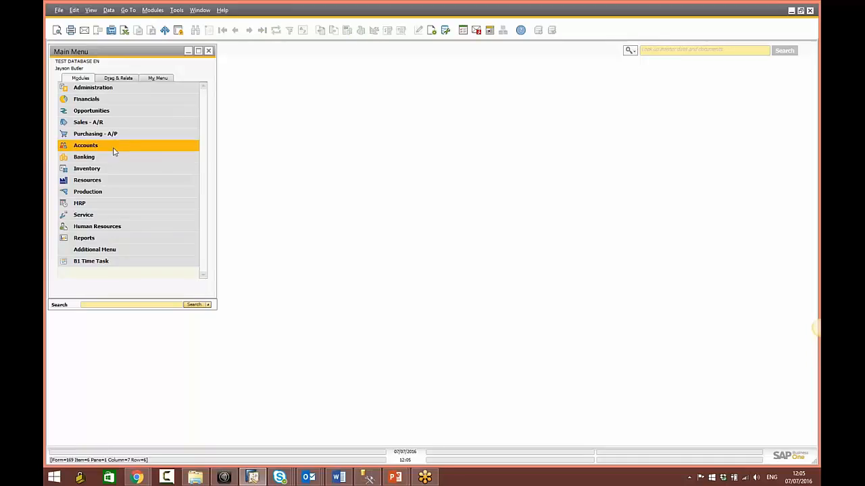
pyautogui.click(116, 133)
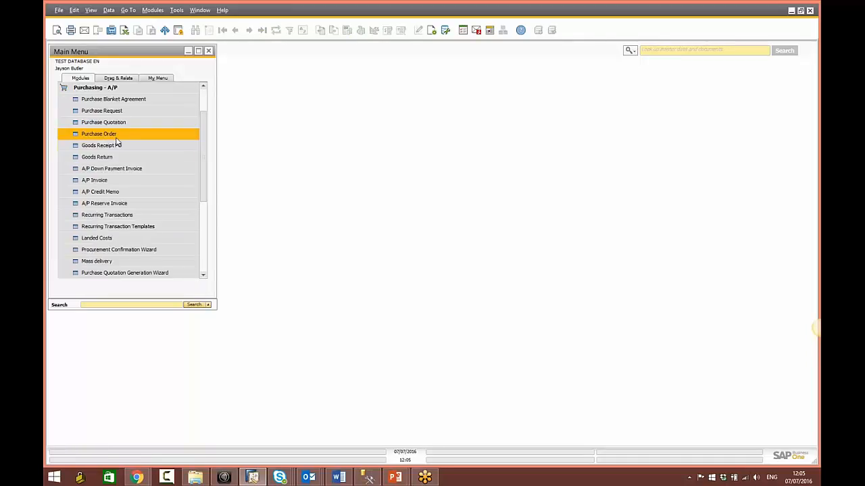
pyautogui.click(114, 181)
pyautogui.press('Tab')
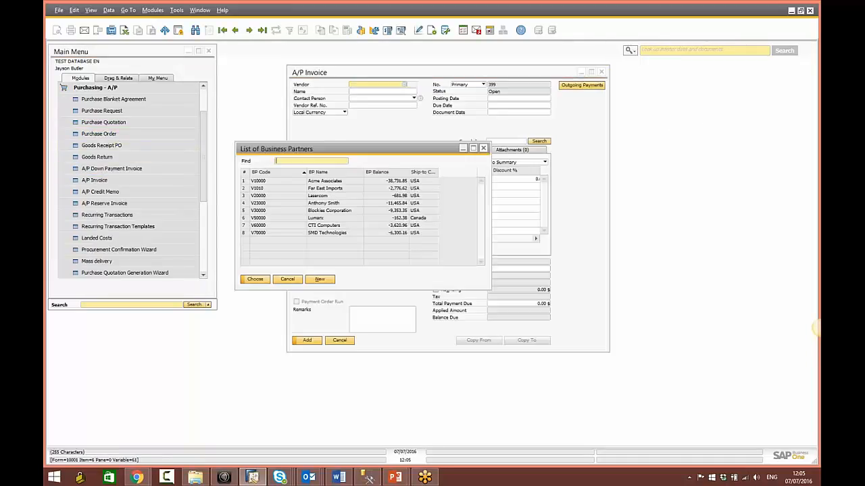
pyautogui.click(322, 192)
pyautogui.doubleClick(322, 191)
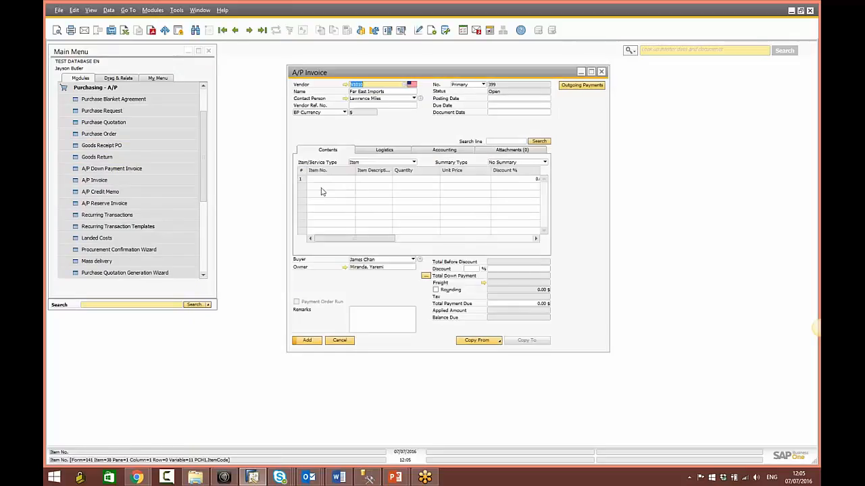
pyautogui.click(318, 180)
pyautogui.press('Tab')
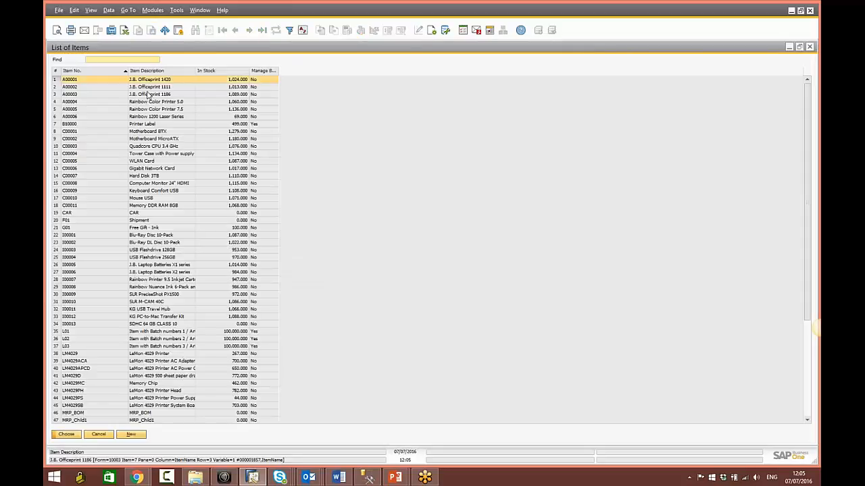
pyautogui.press('Return')
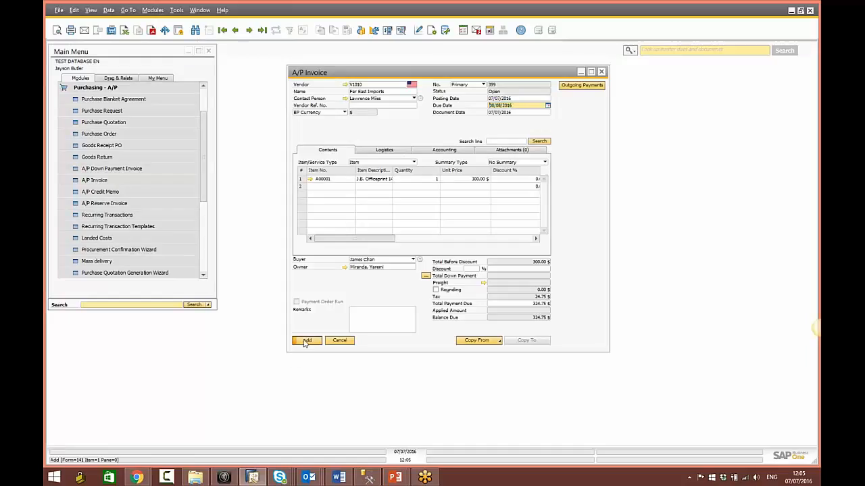
# Step: Add and confirm the invoice, then reload saved invoice 399 totalling 324.75 $
pyautogui.click(305, 340)
pyautogui.click(339, 259)
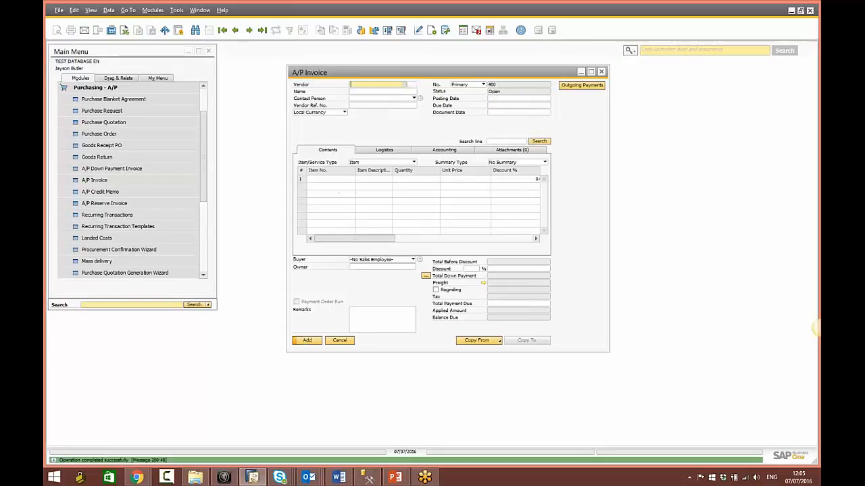
pyautogui.click(235, 30)
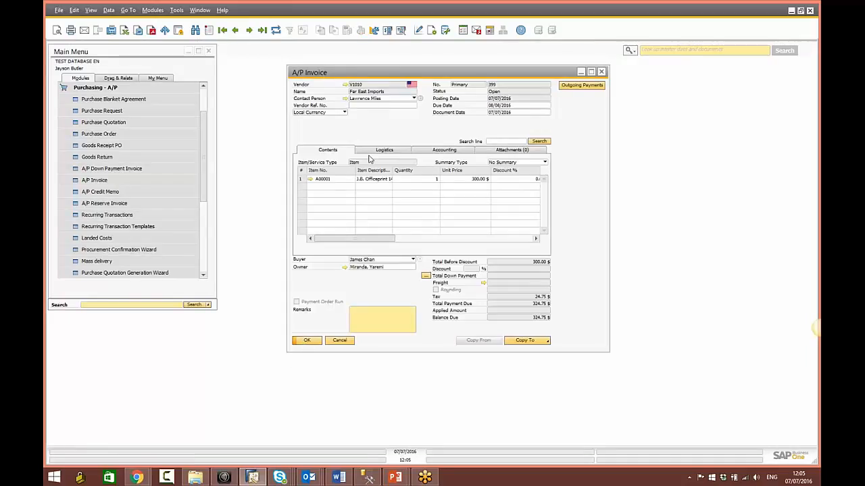
pyautogui.moveTo(399, 73); pyautogui.dragTo(372, 81)
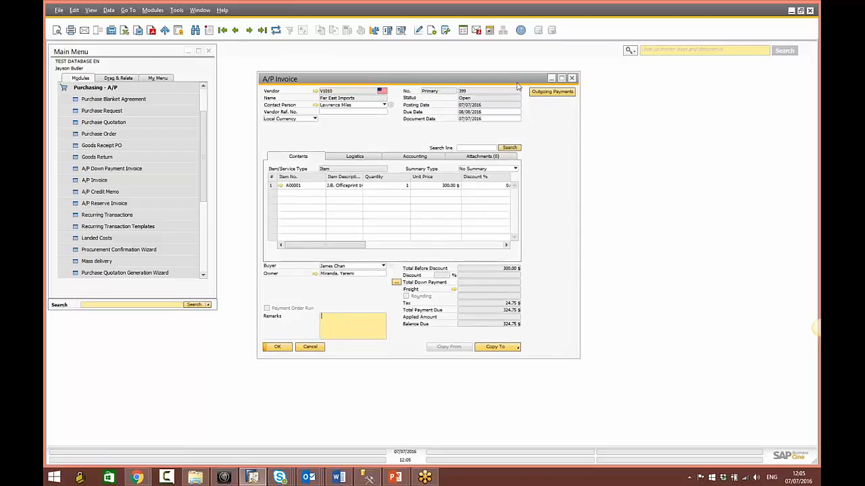
# Step: Start an outgoing payment to Far East Imports marking invoice 399 for payment
pyautogui.click(563, 96)
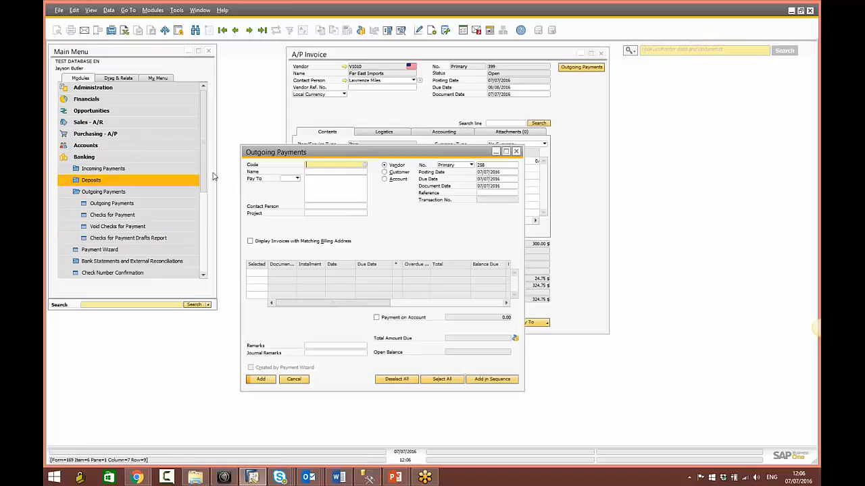
pyautogui.press('Tab')
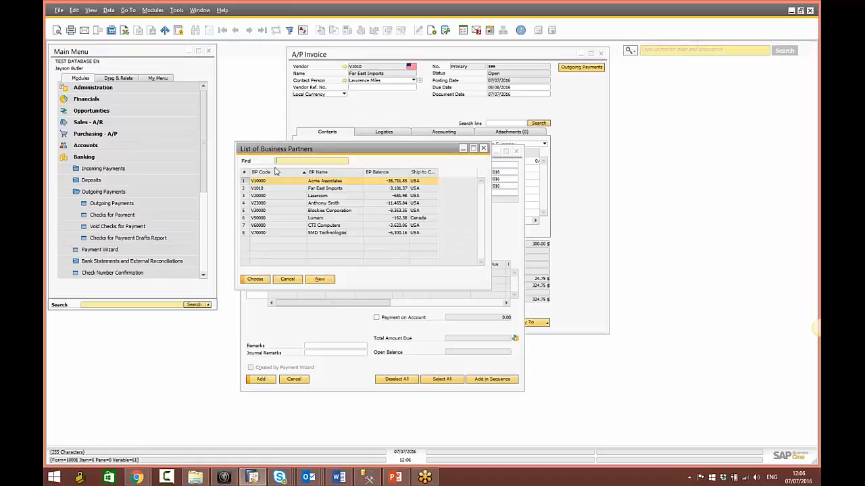
pyautogui.doubleClick(318, 188)
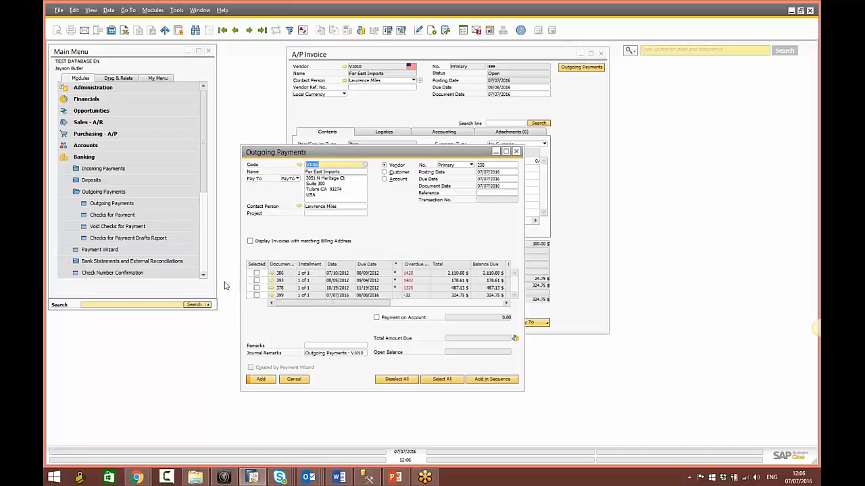
pyautogui.click(256, 296)
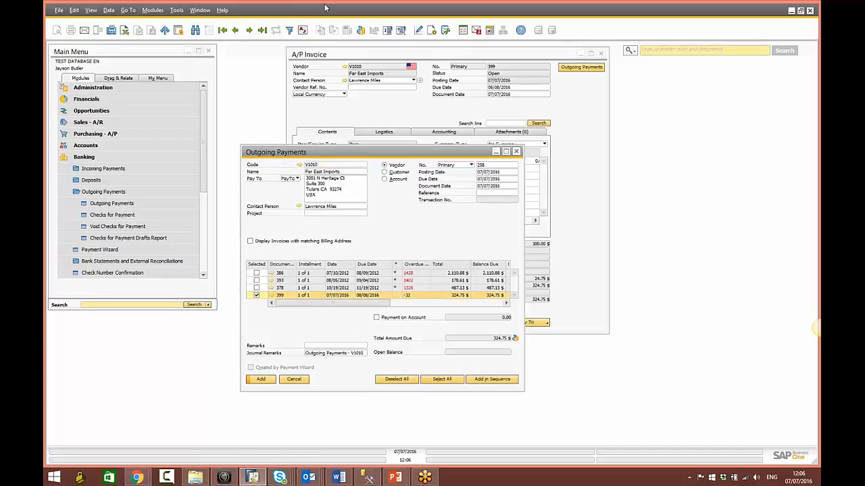
pyautogui.click(361, 31)
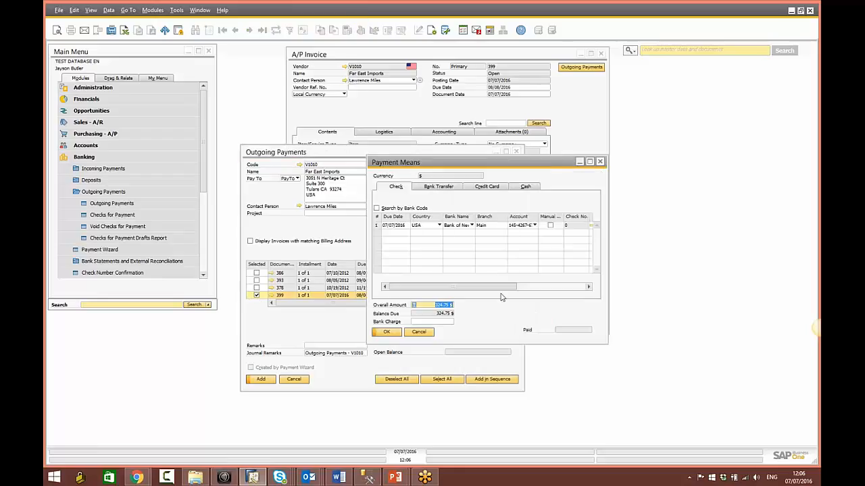
# Step: Pay the full balance by check and add the outgoing payment
pyautogui.moveTo(563, 273); pyautogui.dragTo(583, 267)
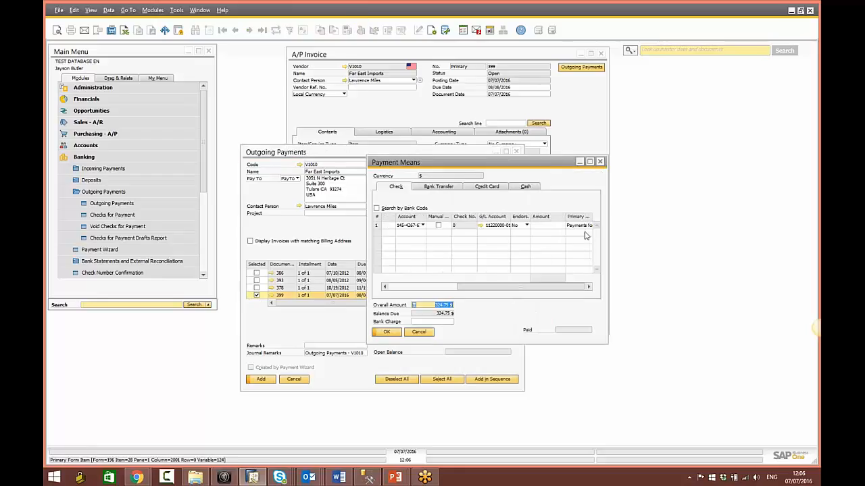
pyautogui.click(542, 225)
pyautogui.hotkey('ctrl', 'b')
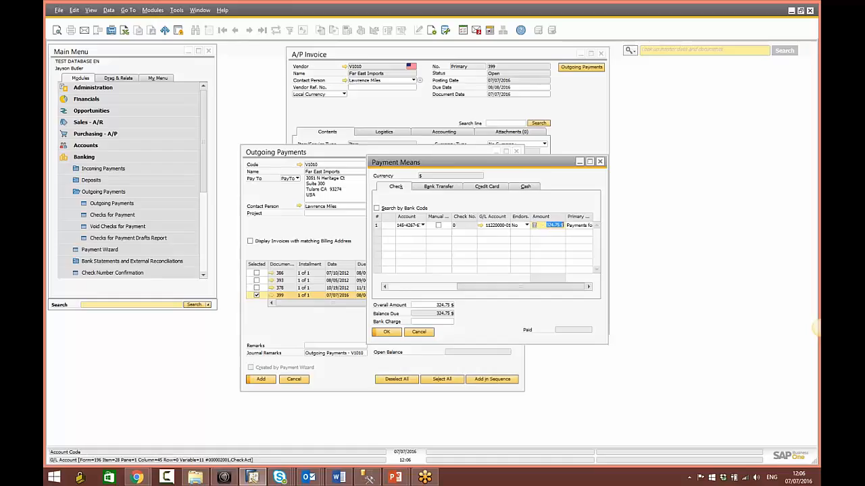
pyautogui.click(385, 332)
pyautogui.click(261, 378)
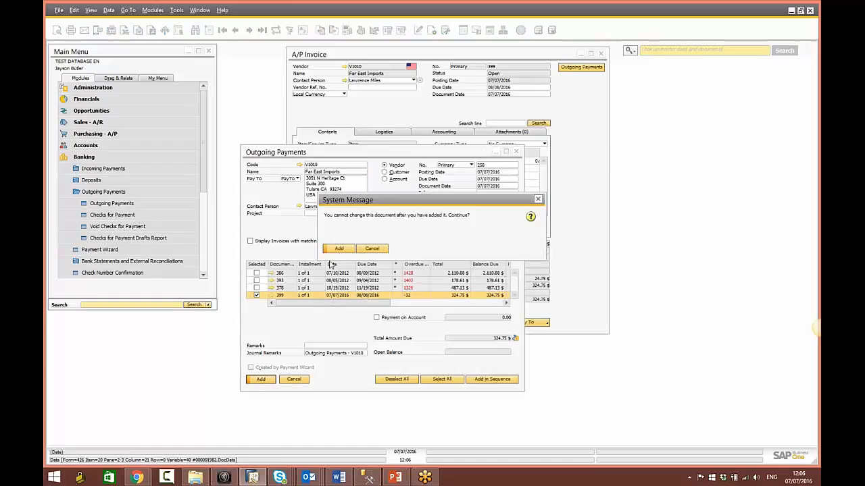
pyautogui.click(337, 247)
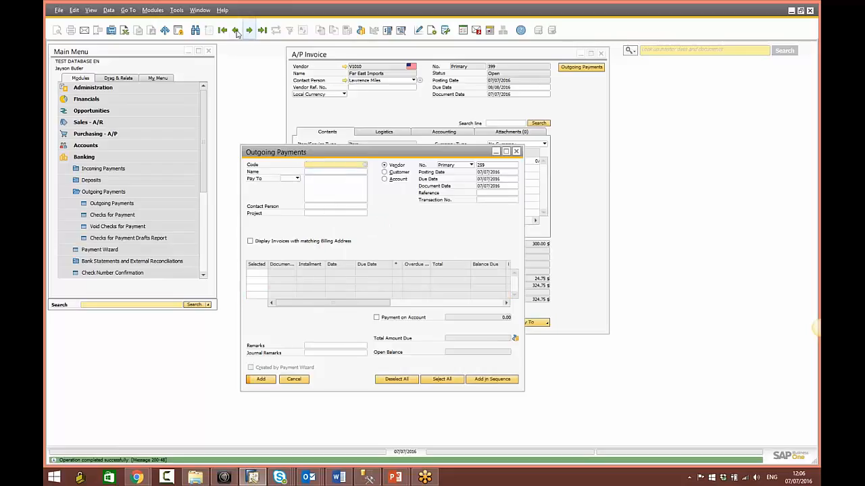
# Step: Preview the created check, close the check and payment windows, and start a new A/P invoice
pyautogui.click(108, 215)
pyautogui.click(235, 30)
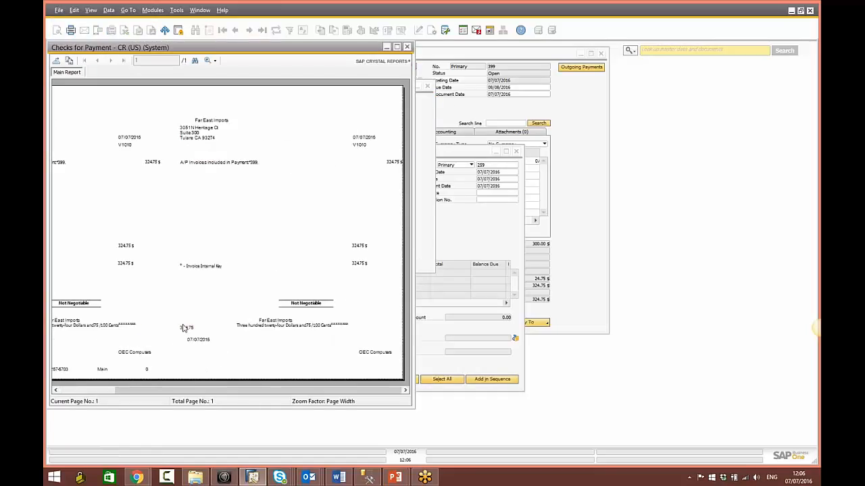
pyautogui.click(407, 47)
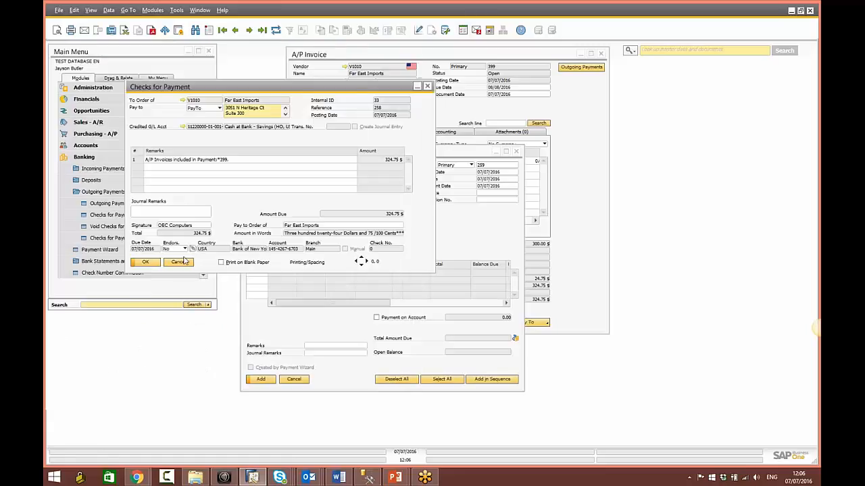
pyautogui.click(184, 262)
pyautogui.click(301, 380)
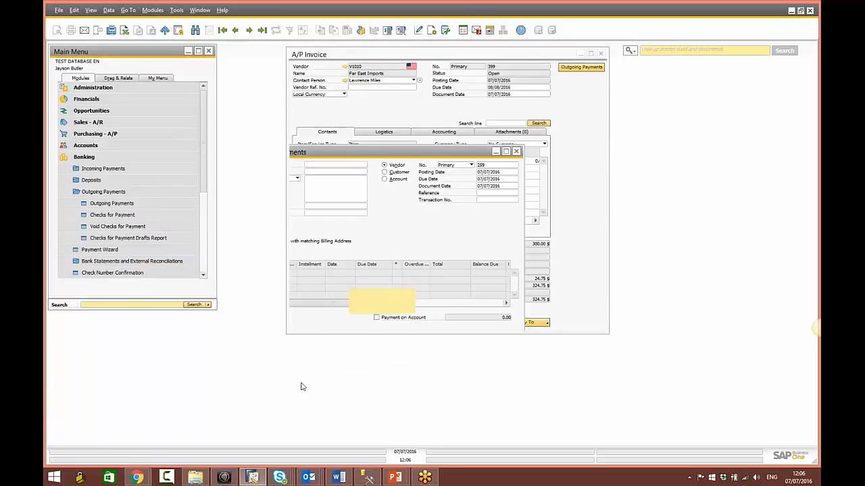
pyautogui.click(367, 115)
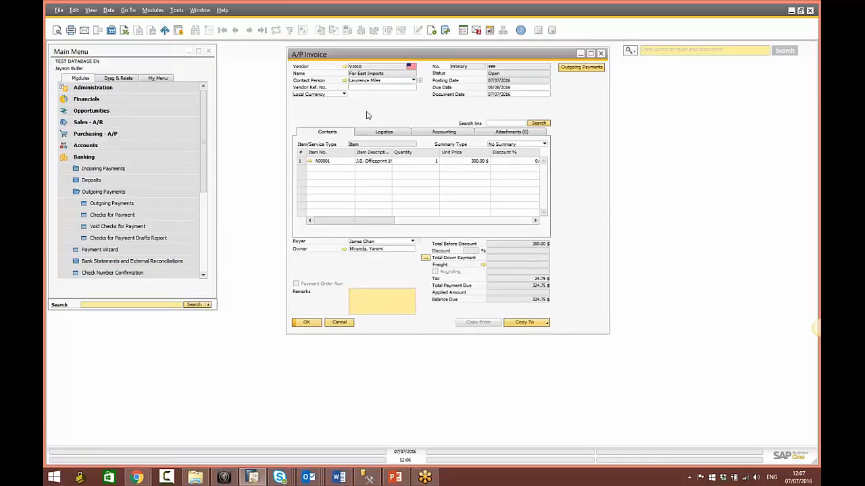
pyautogui.hotkey('ctrl', 'a')
# Step: Add A/P invoice 400 for vendor Far East Imports (V1010) and reload it
pyautogui.press('Tab')
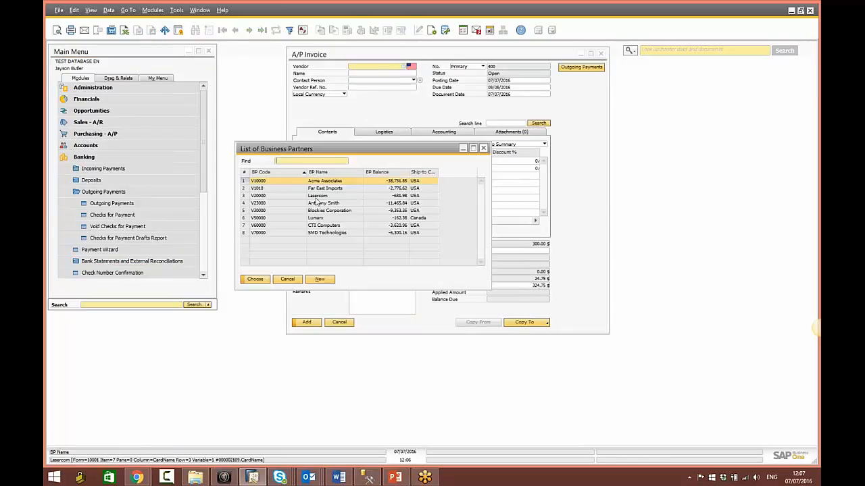
pyautogui.doubleClick(321, 188)
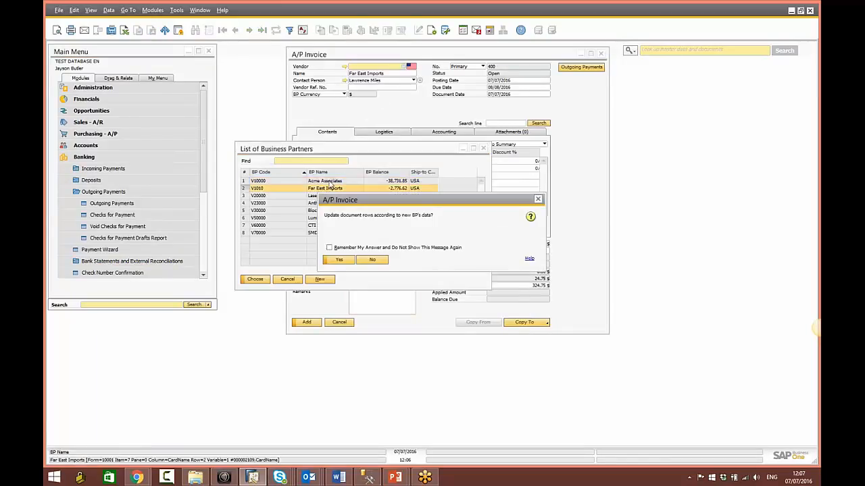
pyautogui.click(338, 259)
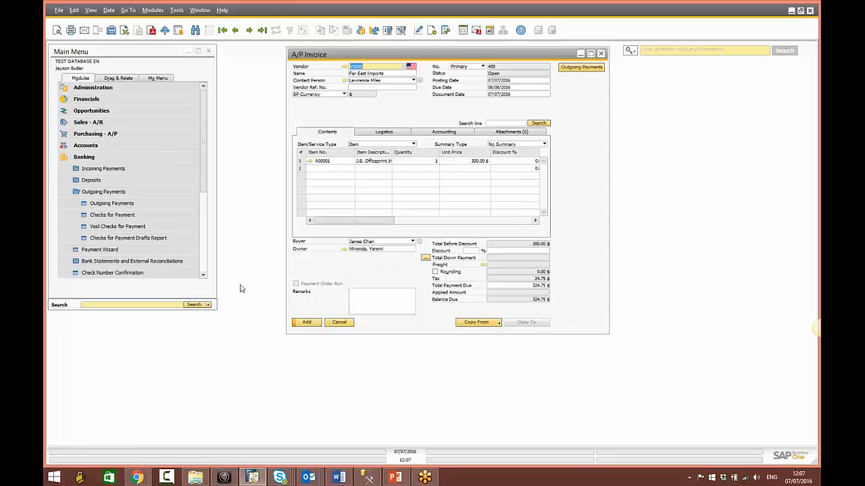
pyautogui.click(305, 322)
pyautogui.click(340, 259)
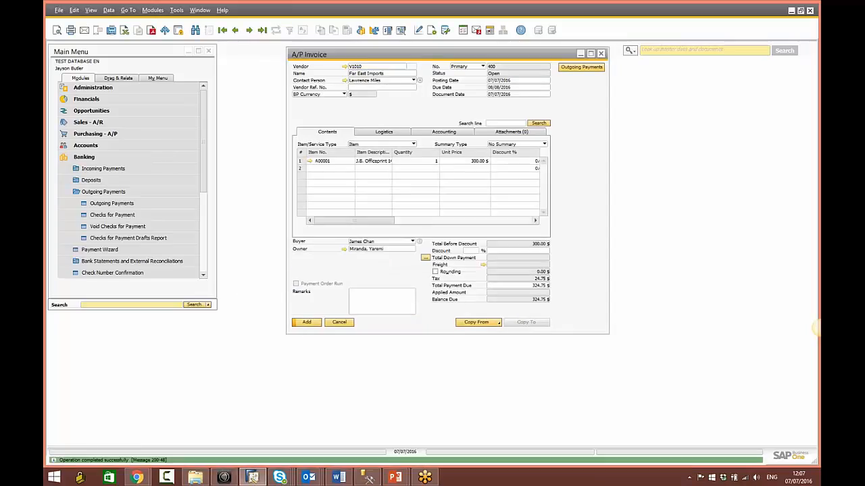
pyautogui.click(236, 30)
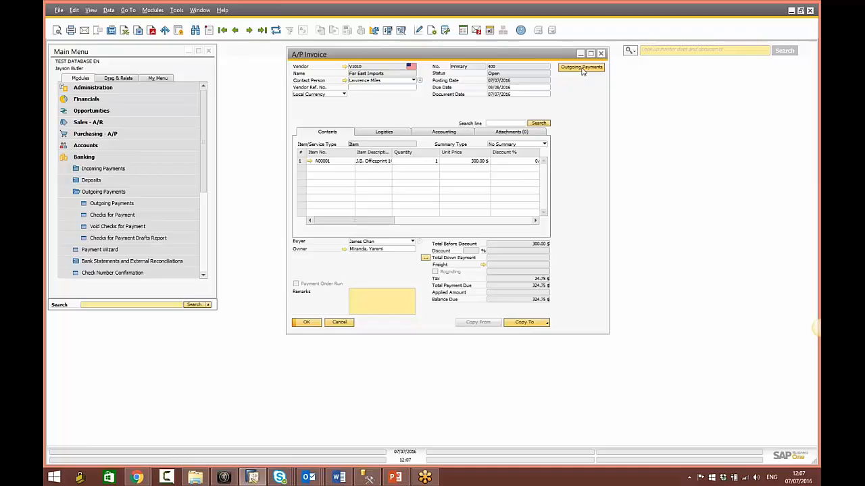
# Step: Post the invoice's outgoing payment, cancel check printing, and close the payment and invoice windows
pyautogui.click(582, 68)
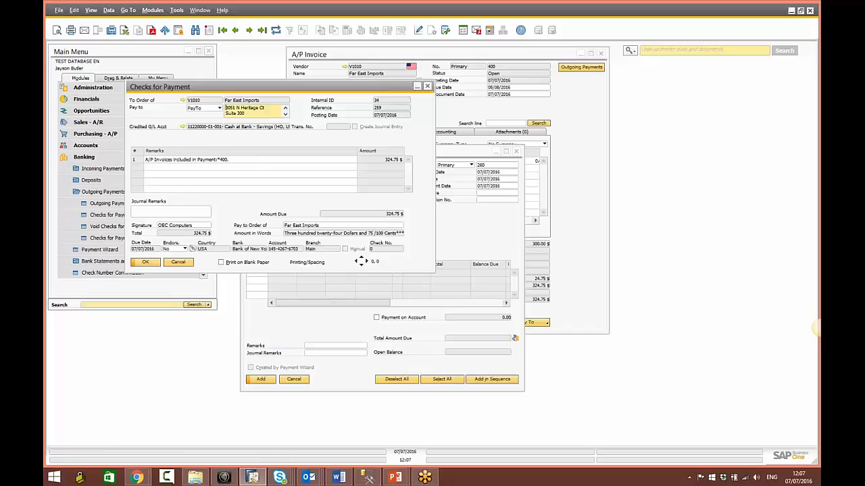
pyautogui.click(179, 263)
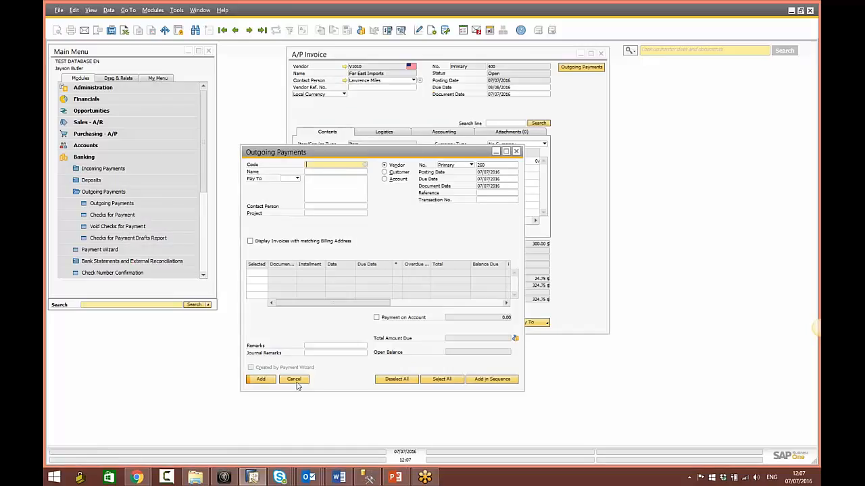
pyautogui.click(294, 379)
pyautogui.click(339, 323)
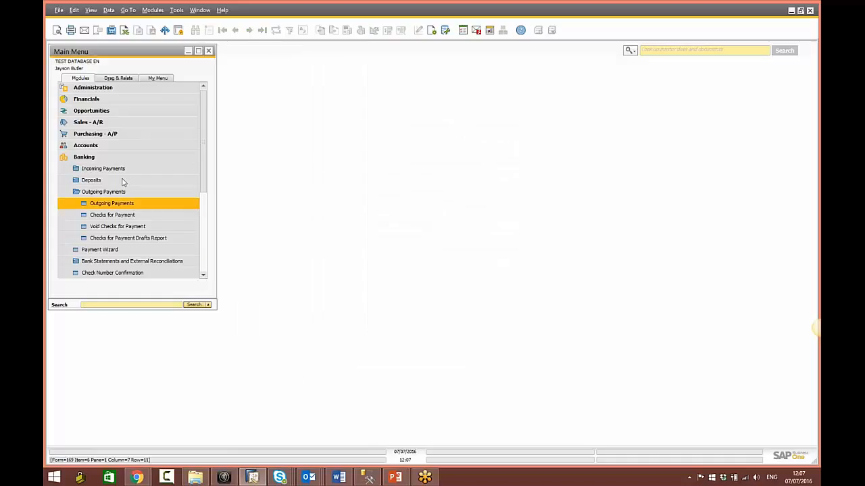
# Step: Start a new delivery for customer Maxi-Teq (C20000)
pyautogui.click(106, 126)
pyautogui.click(108, 130)
pyautogui.press('Tab')
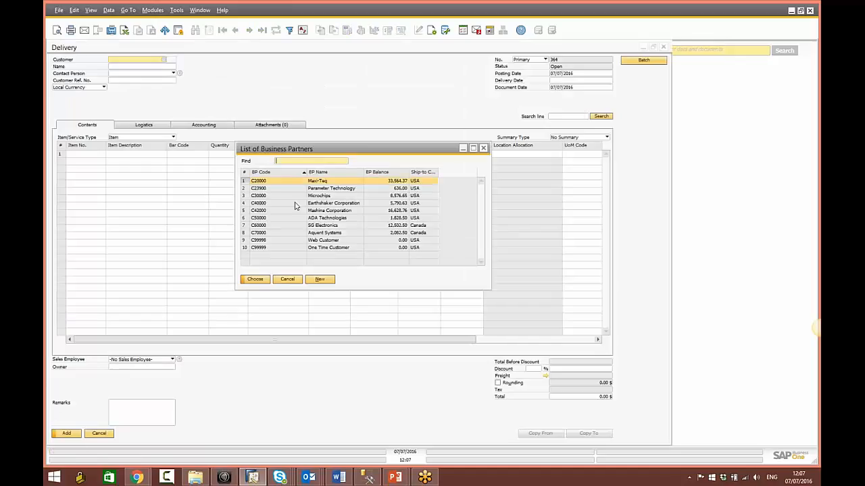
pyautogui.press('Return')
pyautogui.click(85, 155)
# Step: Add batch items L01, L02 and L03 from the item list and assign their batches automatically
pyautogui.press('Tab')
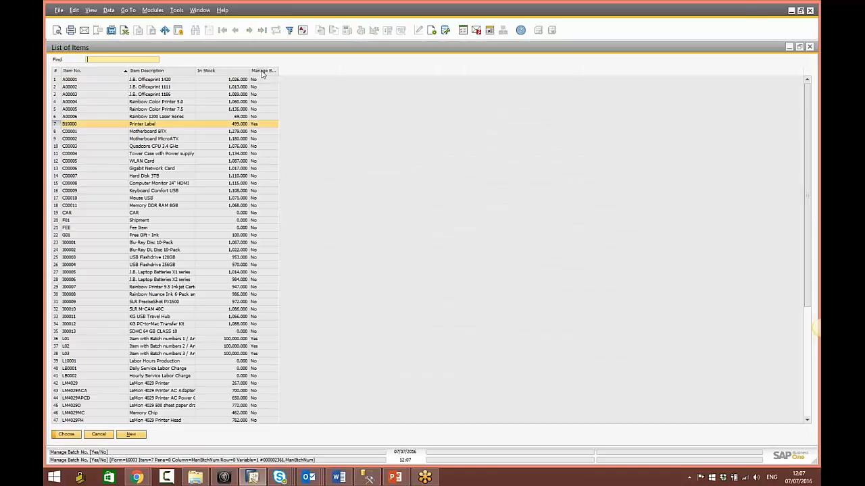
pyautogui.doubleClick(262, 71)
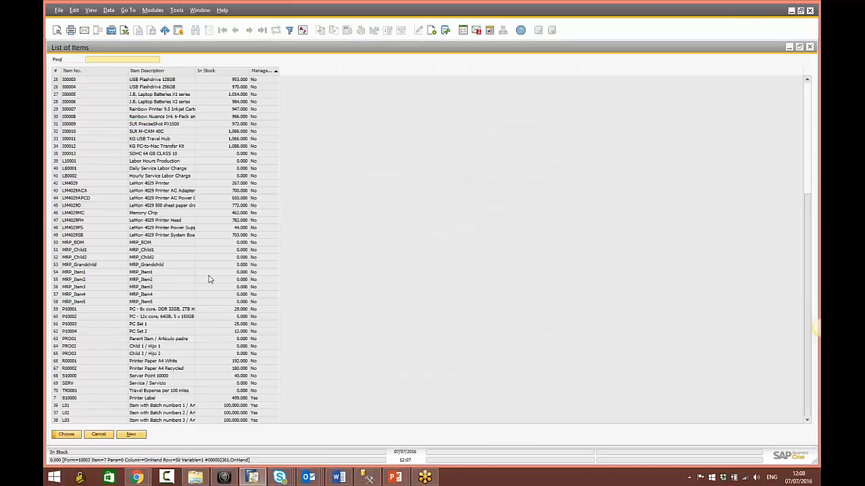
pyautogui.click(163, 407)
pyautogui.keyDown('shift'); pyautogui.click(165, 421); pyautogui.keyUp('shift')
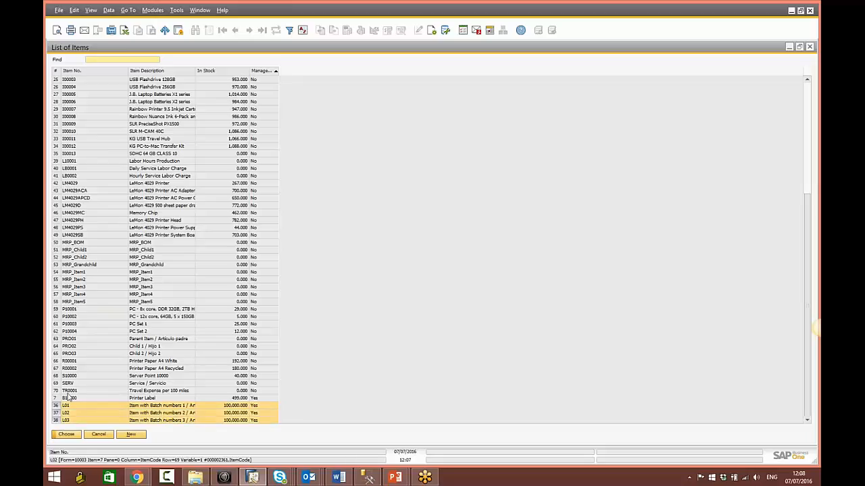
pyautogui.click(66, 434)
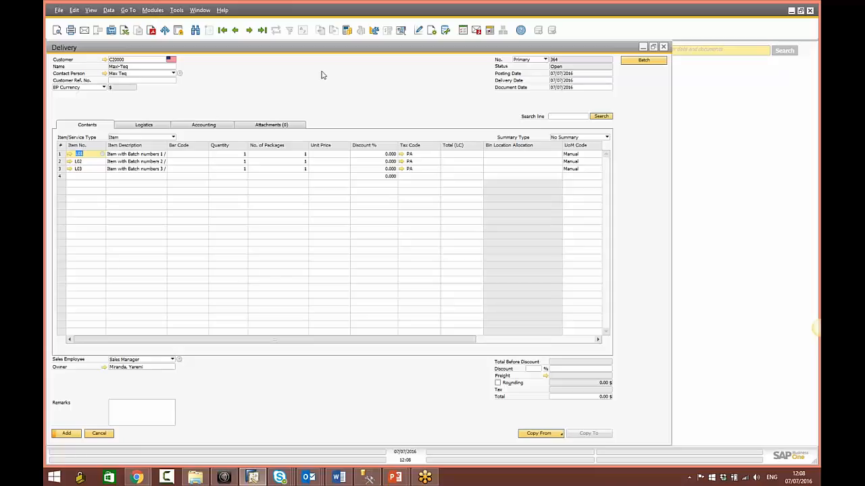
pyautogui.click(649, 61)
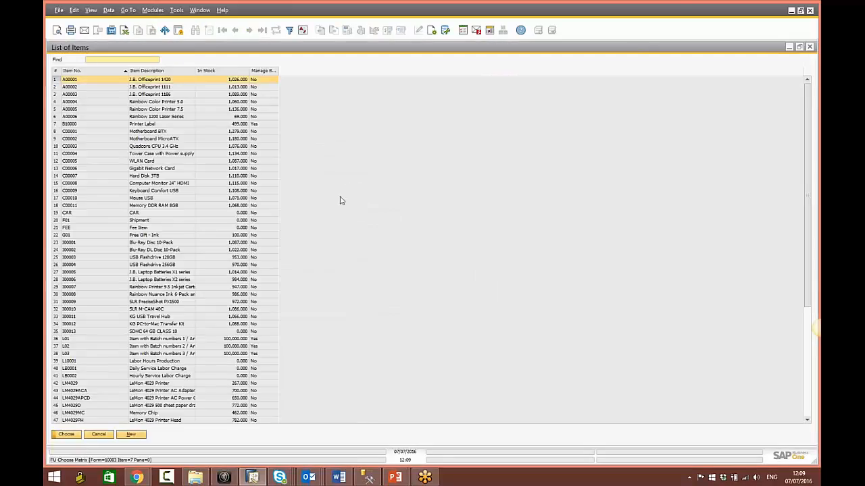
pyautogui.click(98, 435)
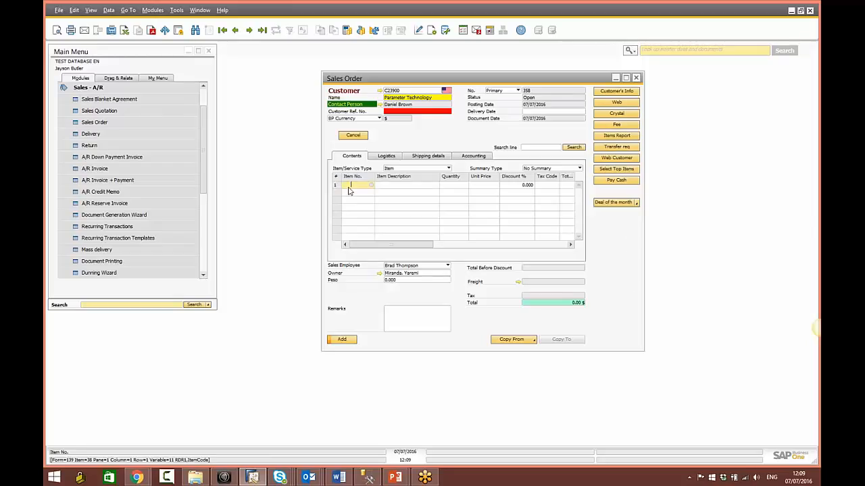
# Step: Open the customer's top items, sorted by code, and tick A00001, A00002 and A00003
pyautogui.click(616, 169)
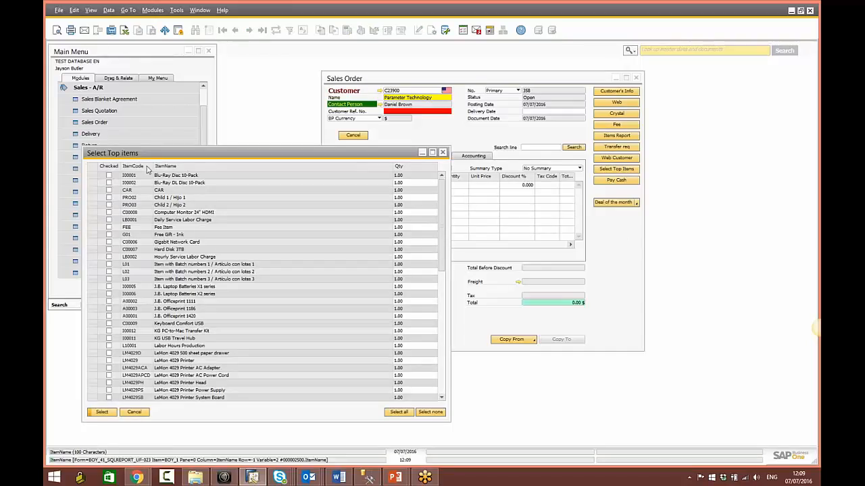
pyautogui.click(137, 166)
pyautogui.click(109, 175)
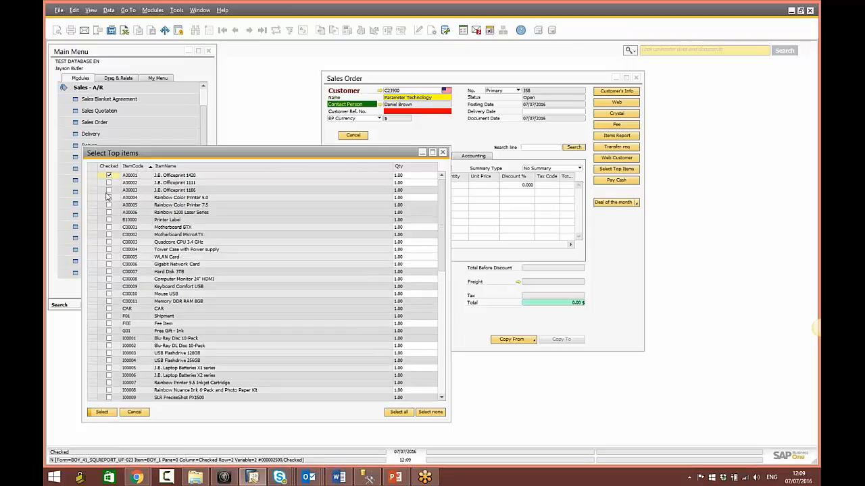
pyautogui.click(108, 182)
pyautogui.click(109, 190)
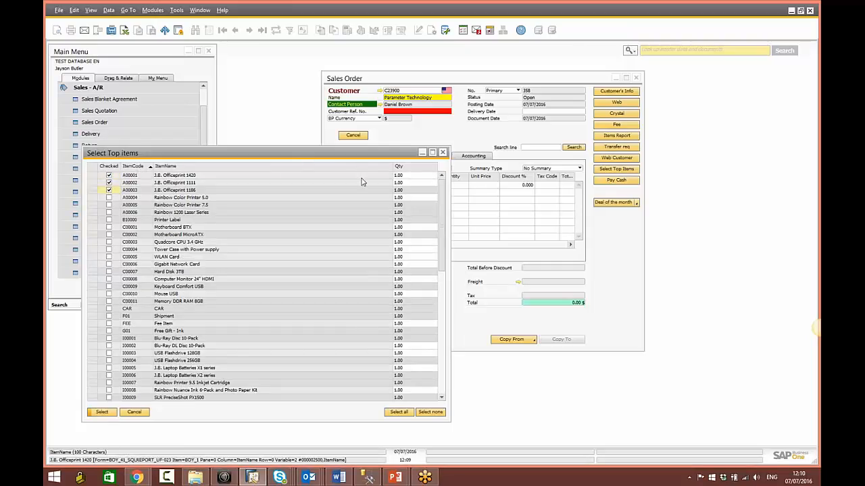
# Step: Enter quantities 3, 4 and 5 and add the three items to the sales order
pyautogui.click(405, 175)
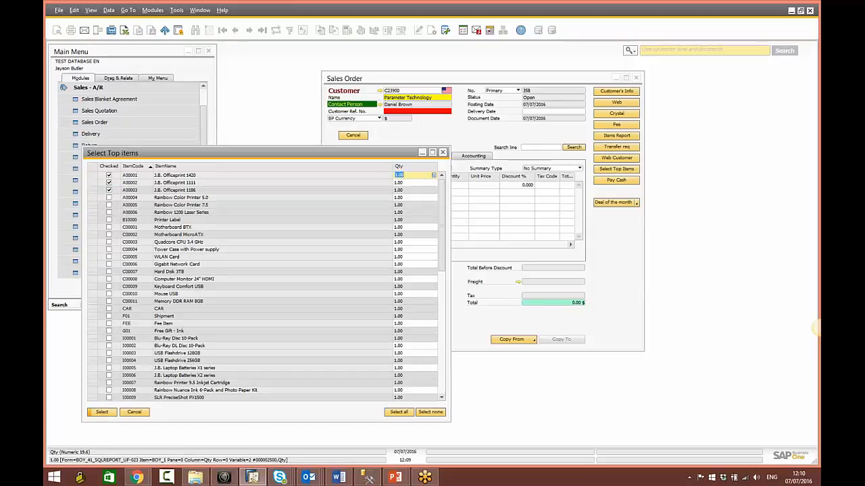
pyautogui.write('3')
pyautogui.press('Down')
pyautogui.write('4')
pyautogui.press('Down')
pyautogui.write('5')
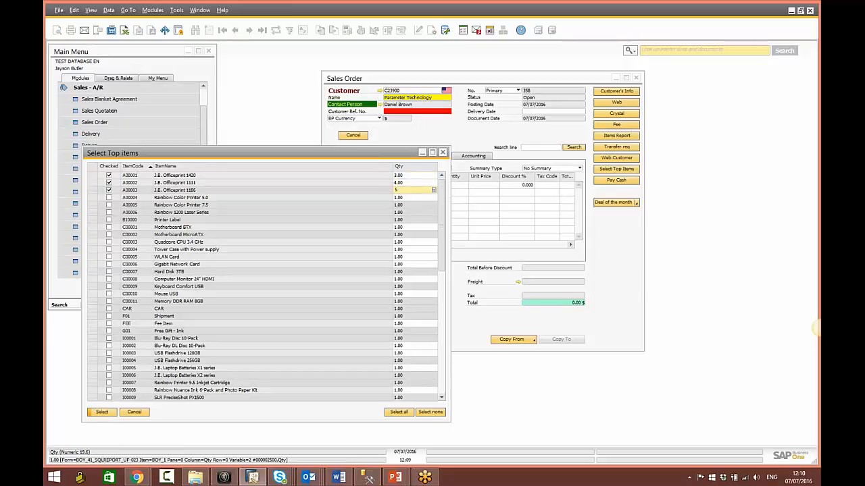
pyautogui.press('Tab')
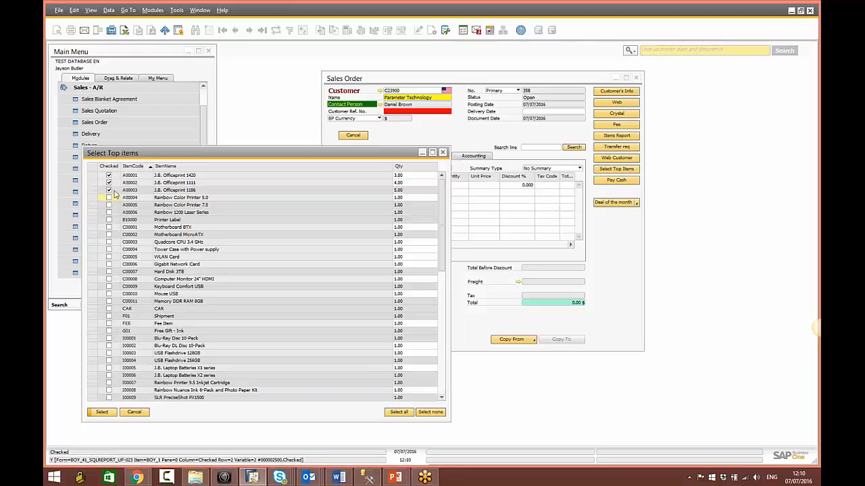
pyautogui.click(102, 413)
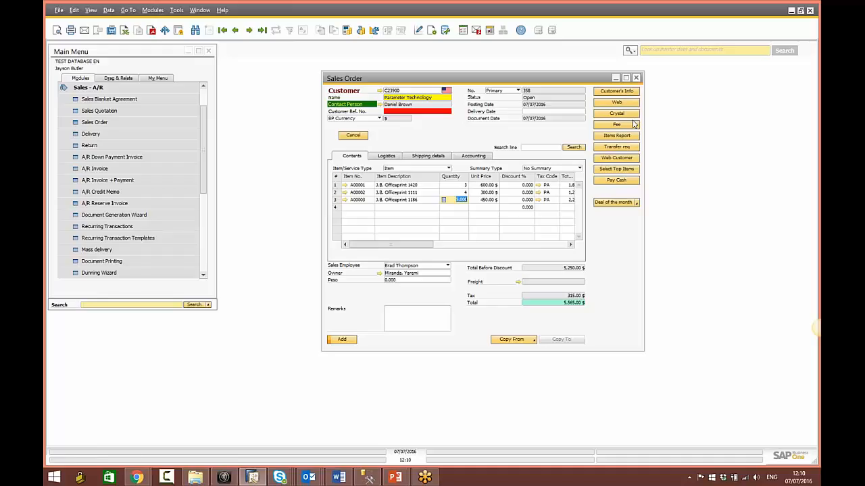
pyautogui.click(616, 93)
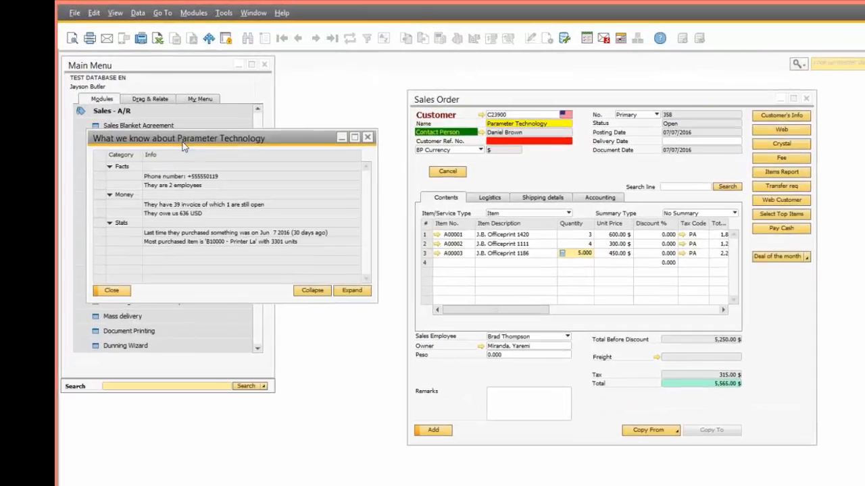
pyautogui.moveTo(148, 115); pyautogui.dragTo(235, 161)
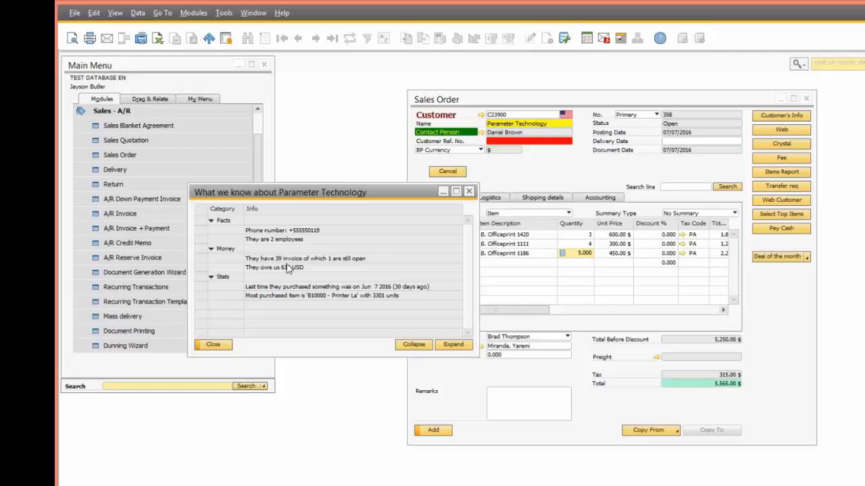
pyautogui.click(201, 344)
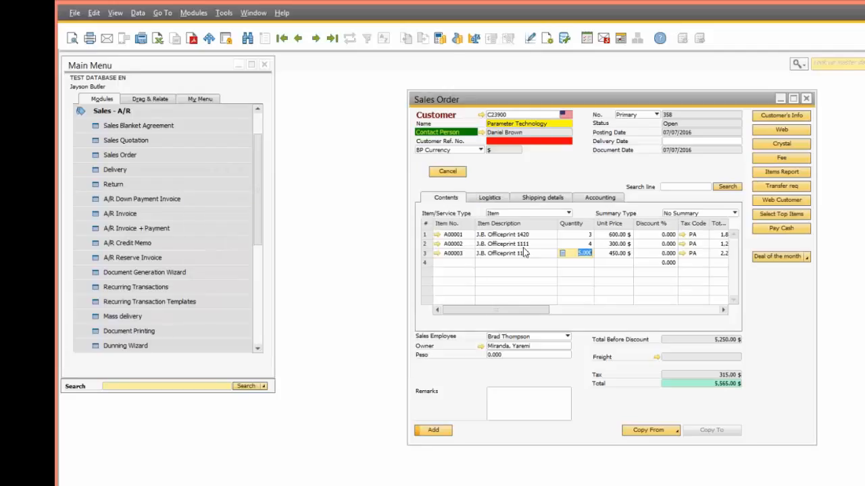
pyautogui.click(451, 235)
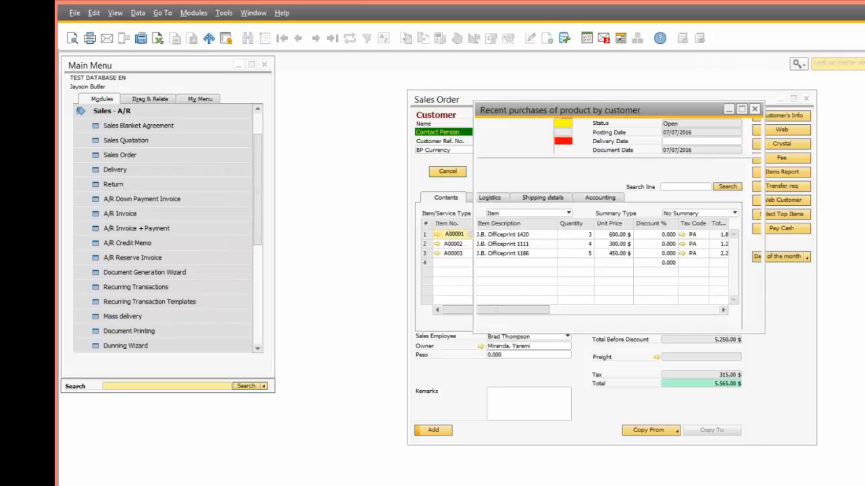
pyautogui.moveTo(560, 115); pyautogui.dragTo(604, 254)
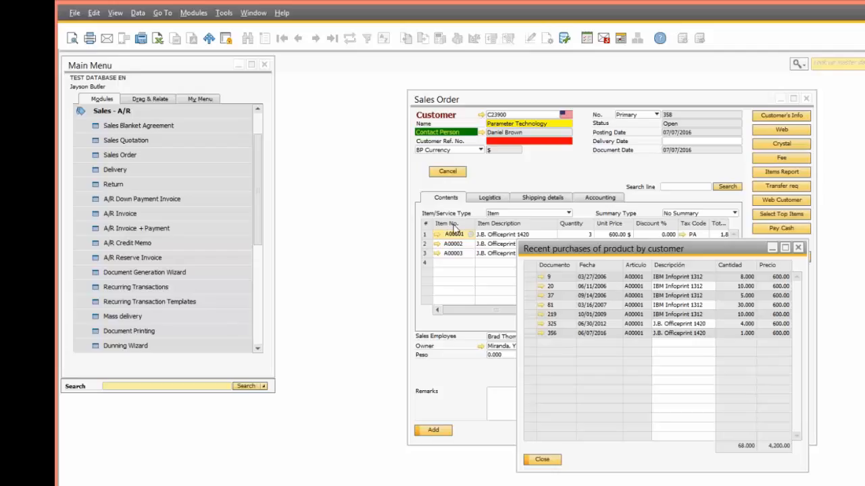
pyautogui.click(553, 460)
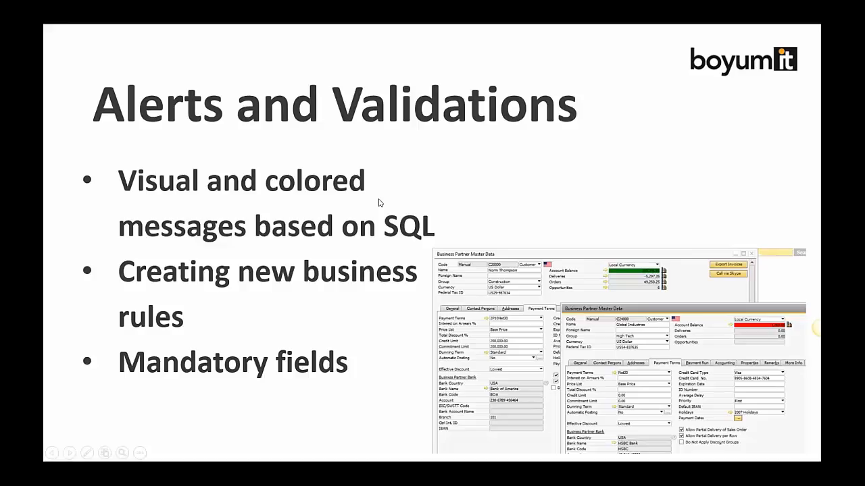
# Step: Leave the slideshow and close the leftover Sales Order, leaving only the Main Menu
pyautogui.hotkey('alt', 'Tab')
pyautogui.click(363, 138)
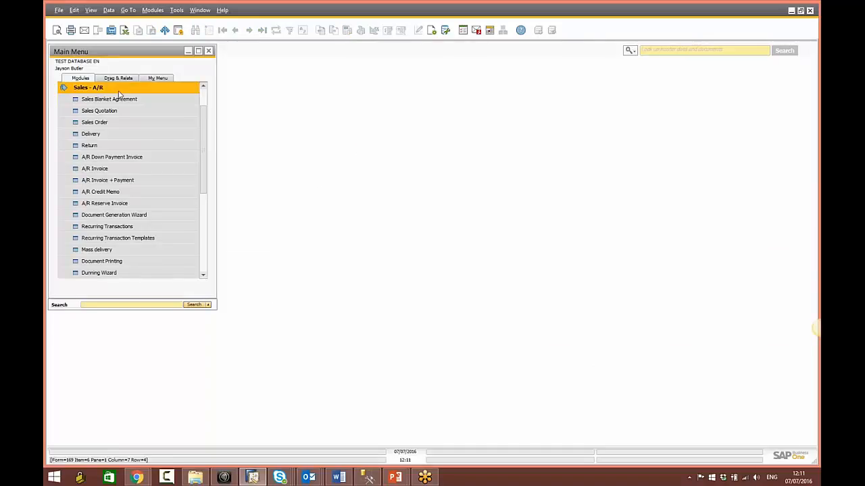
# Step: Open the business partner Accounts form on customer C20000 Maxi-Teq
pyautogui.click(86, 88)
pyautogui.click(102, 149)
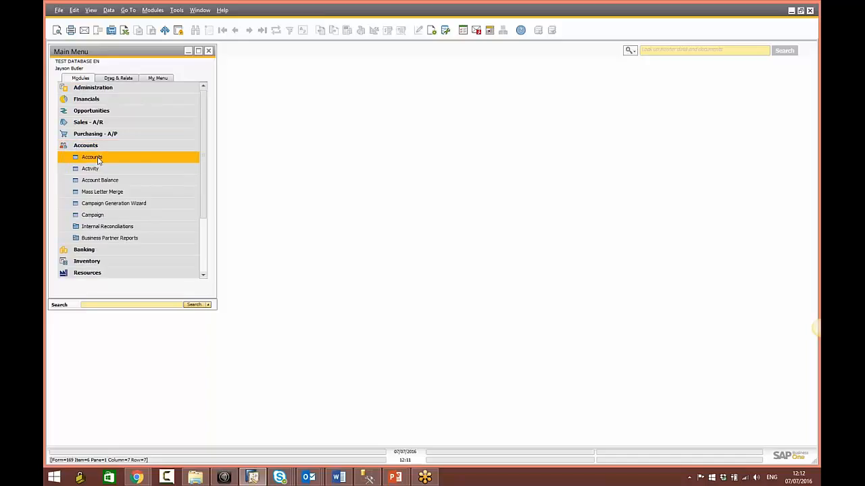
pyautogui.click(185, 162)
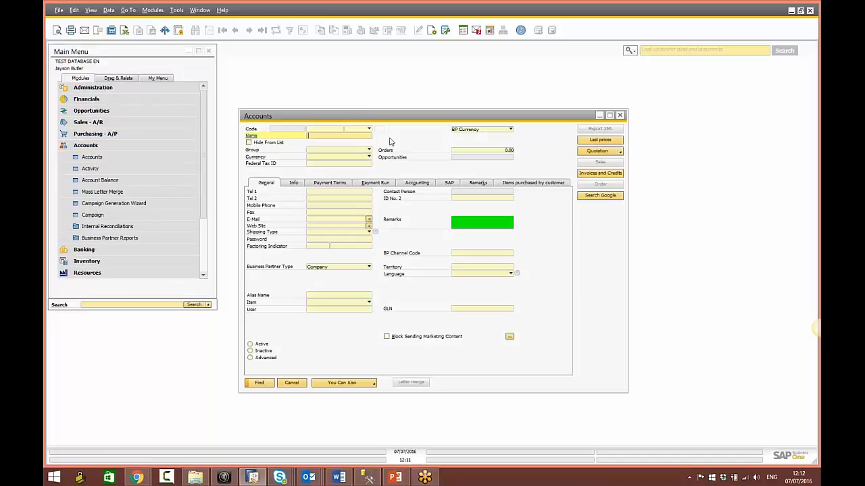
pyautogui.click(249, 29)
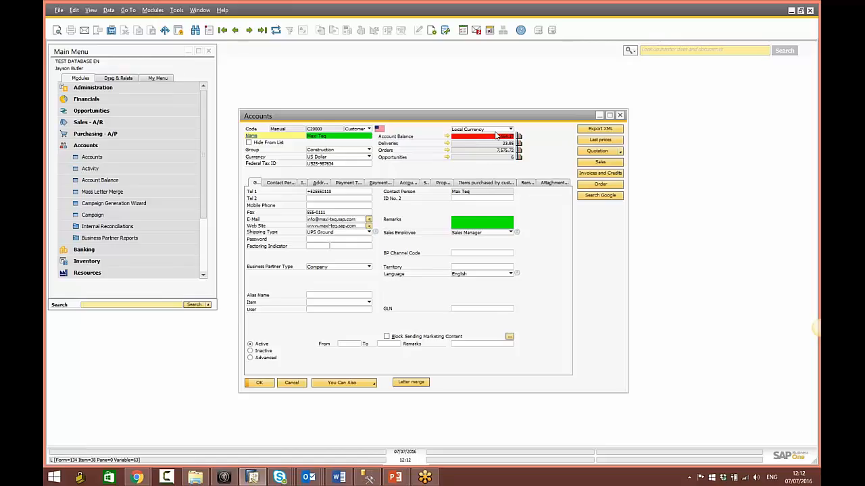
# Step: Review Maxi-Teq's payment terms 2P10Net30 and 0.00 credit limit, stepping between records
pyautogui.click(348, 182)
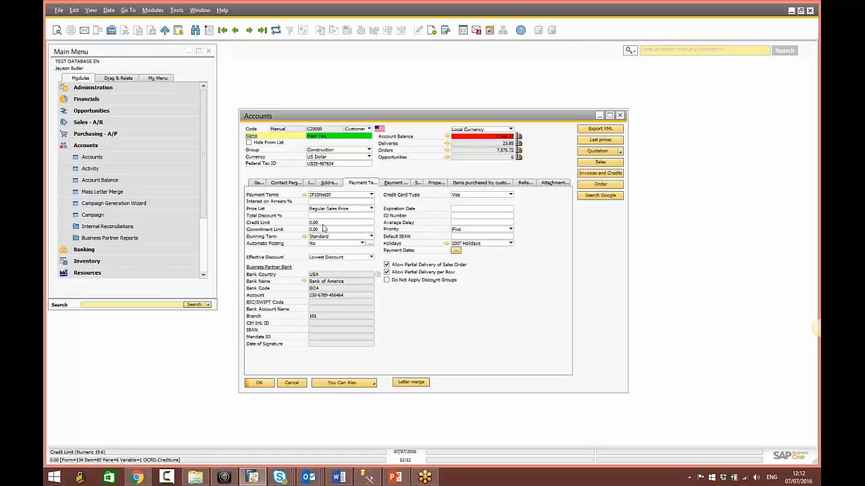
pyautogui.click(249, 29)
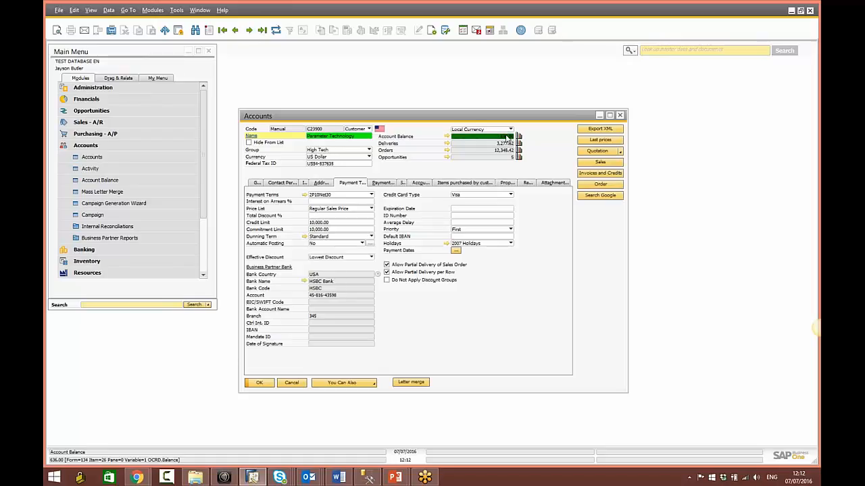
pyautogui.click(235, 29)
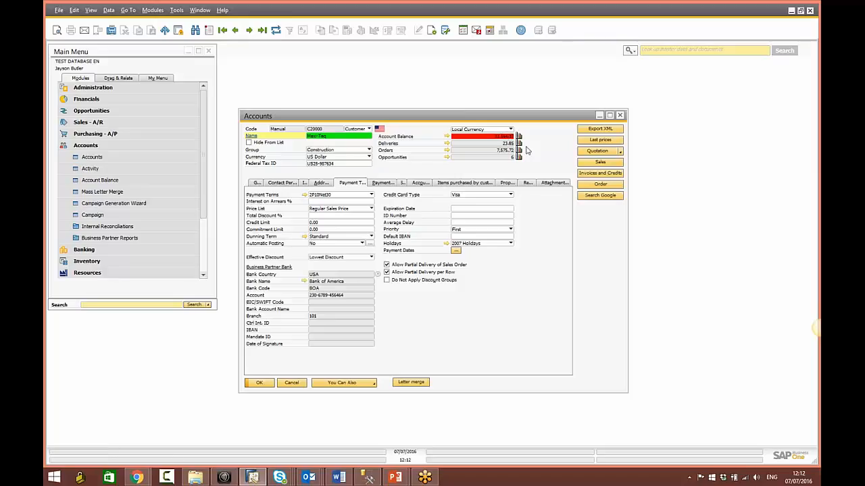
pyautogui.click(620, 152)
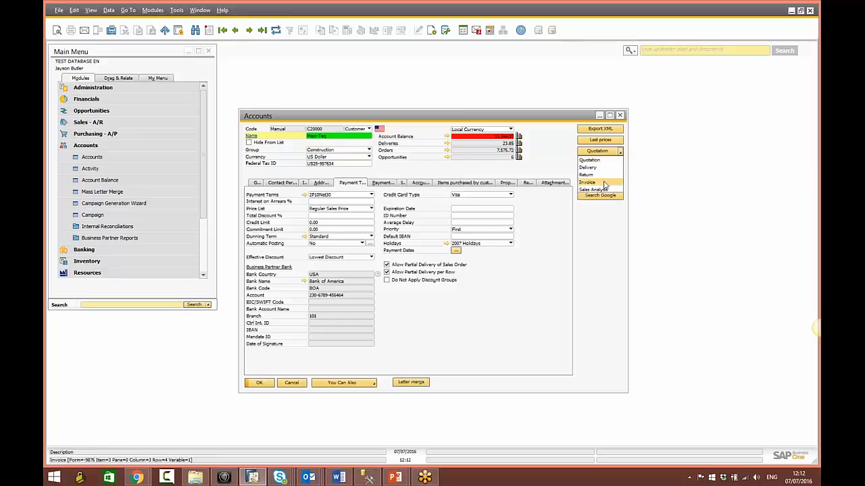
pyautogui.click(113, 123)
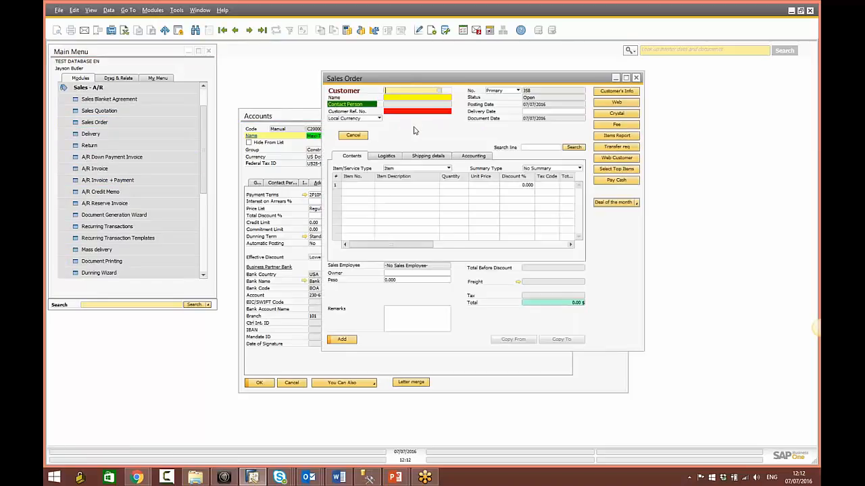
# Step: Pick C20000 Maxi-Teq as the new sales order's customer, raising the NO AVAILABLE CREDIT warning
pyautogui.moveTo(414, 82); pyautogui.dragTo(403, 226)
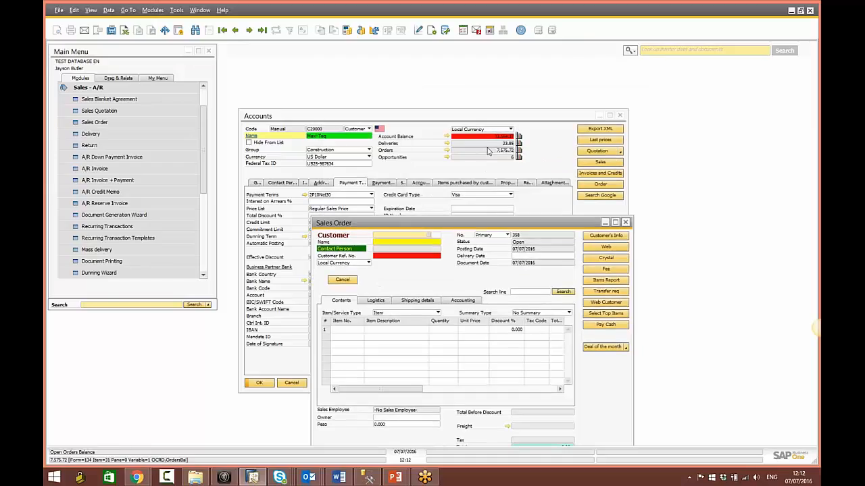
pyautogui.moveTo(495, 225); pyautogui.dragTo(506, 154)
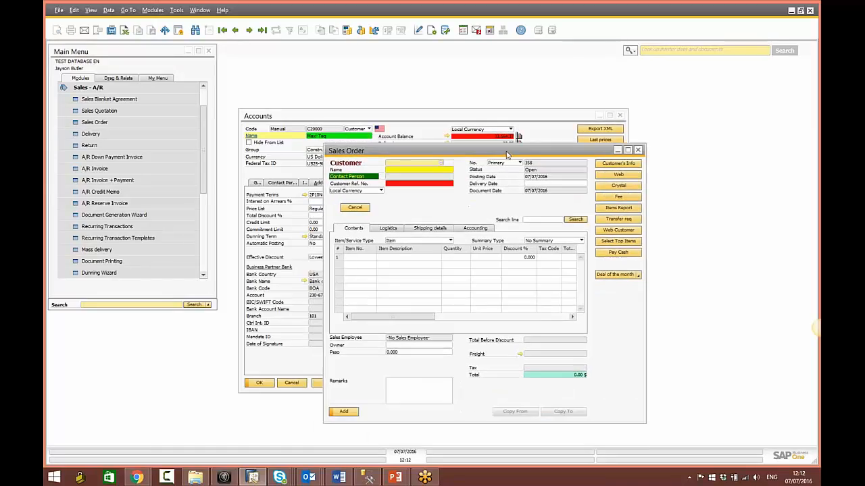
pyautogui.press('Tab')
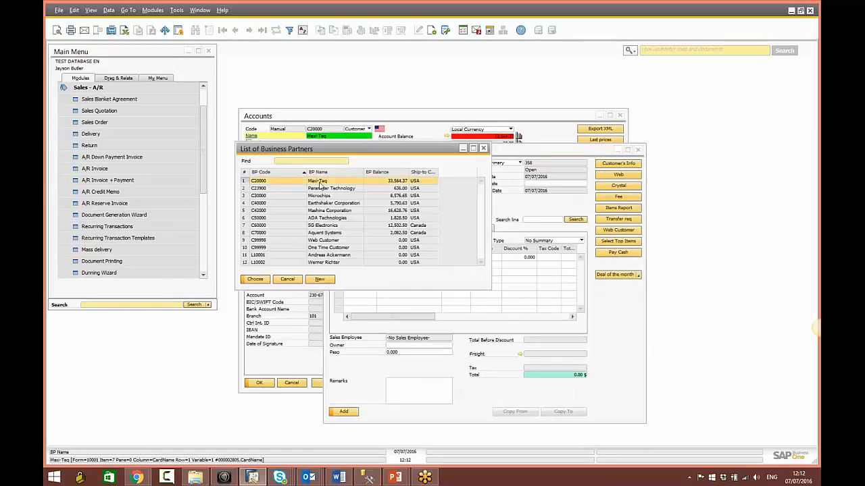
pyautogui.doubleClick(322, 181)
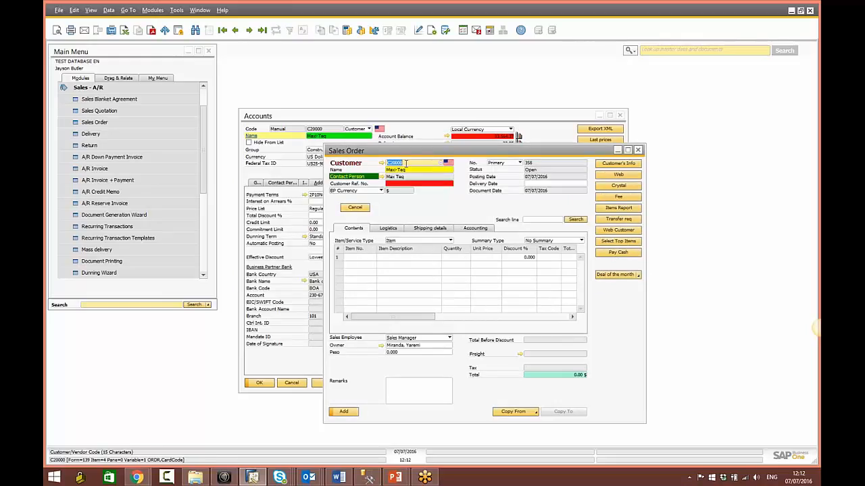
pyautogui.press('Tab')
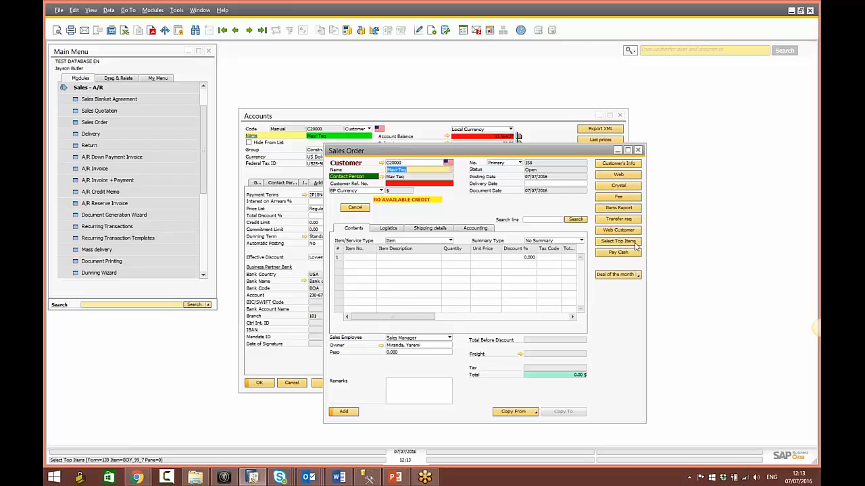
# Step: Add items A00001, A00002 and A00003 to the order, totalling 1,431.00 $
pyautogui.click(352, 258)
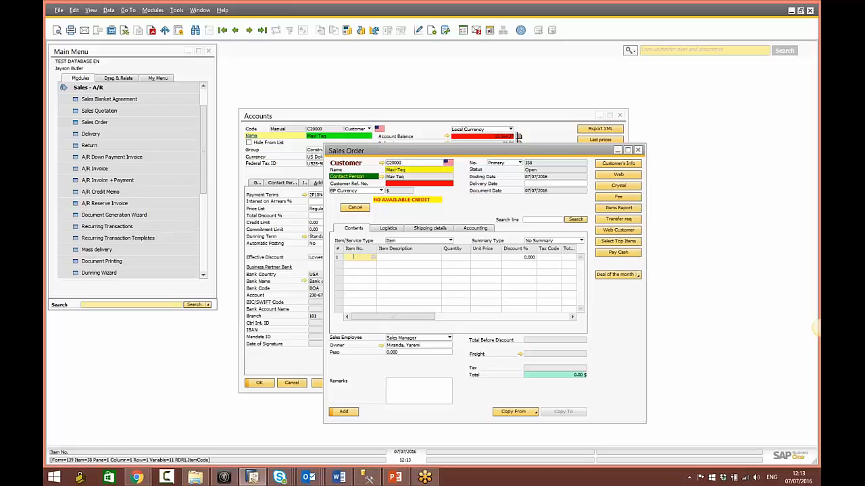
pyautogui.press('Tab')
pyautogui.hotkey('shift', 'Down')
pyautogui.hotkey('shift', 'Down')
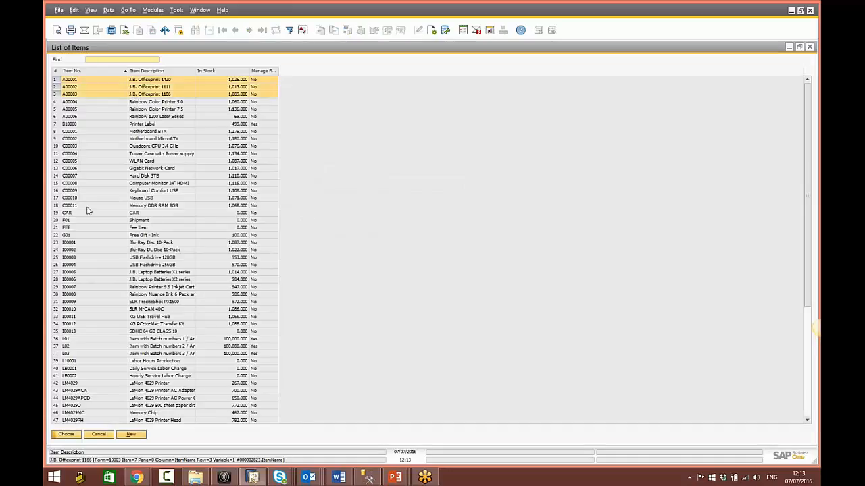
pyautogui.click(68, 434)
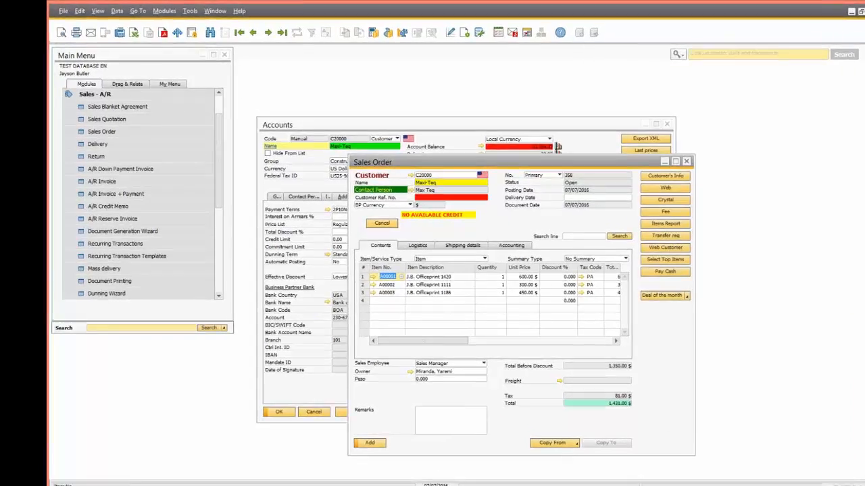
# Step: Open the inventory transfer request from warehouse 02 to 01, then close it without saving
pyautogui.click(683, 235)
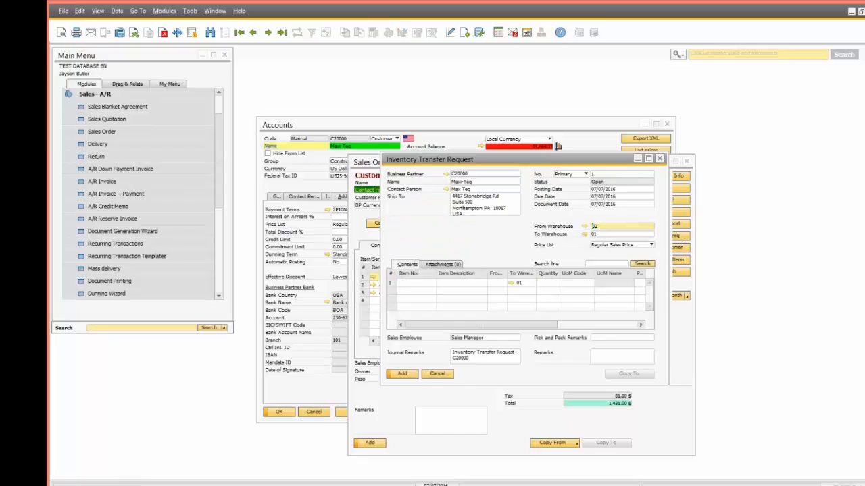
pyautogui.moveTo(500, 166); pyautogui.dragTo(601, 277)
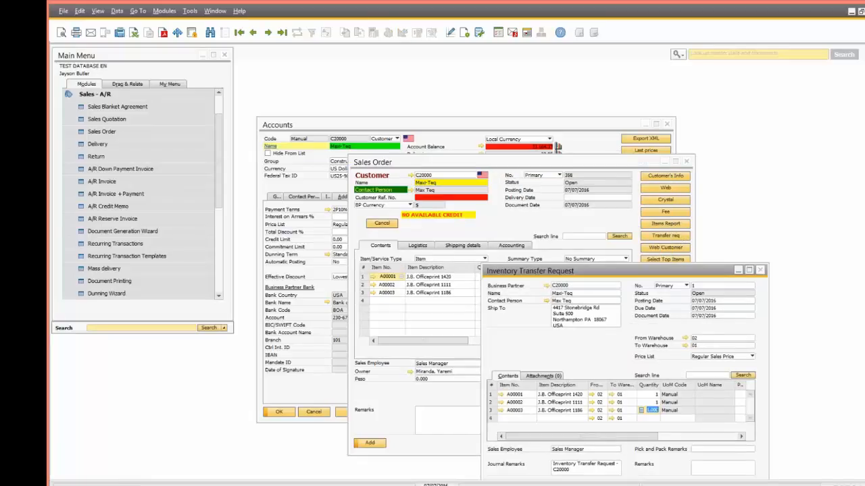
pyautogui.click(759, 269)
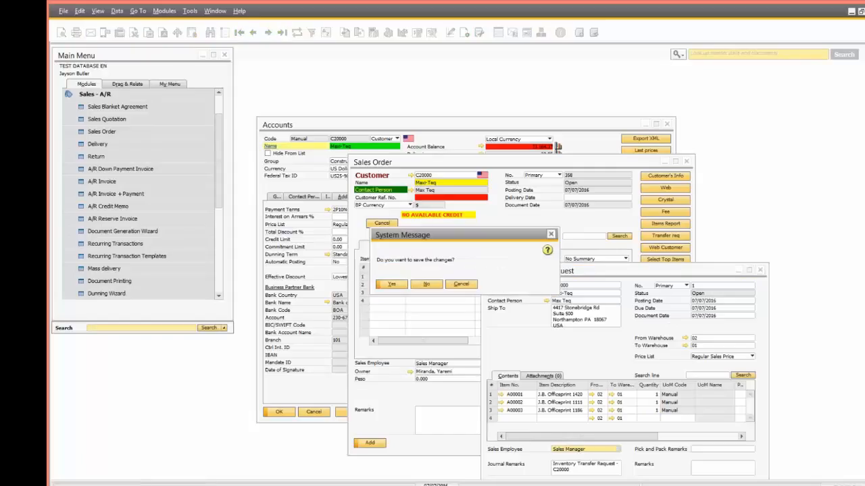
pyautogui.click(437, 283)
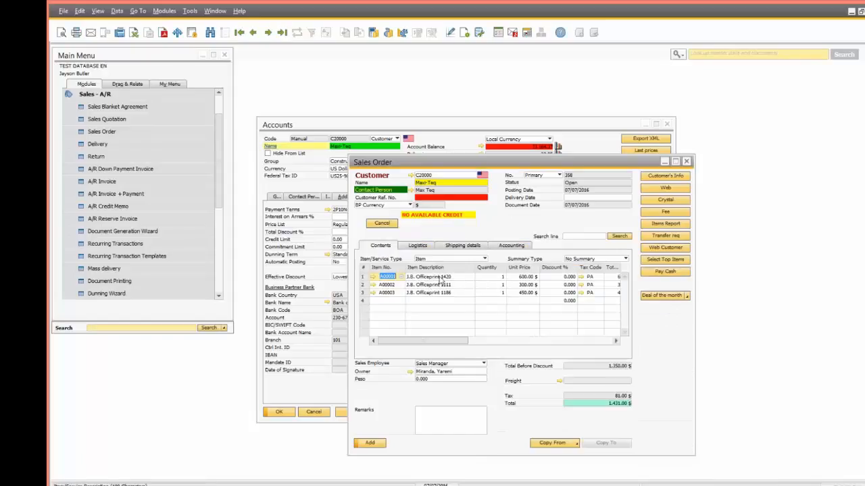
pyautogui.click(666, 224)
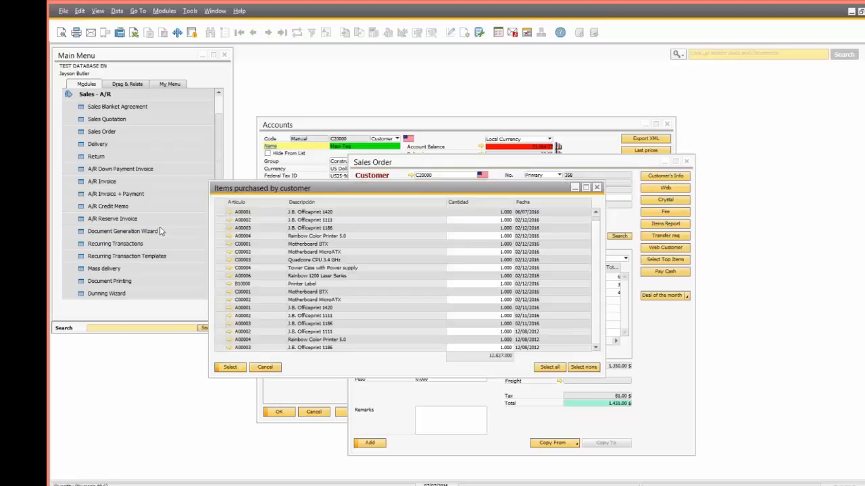
pyautogui.click(263, 369)
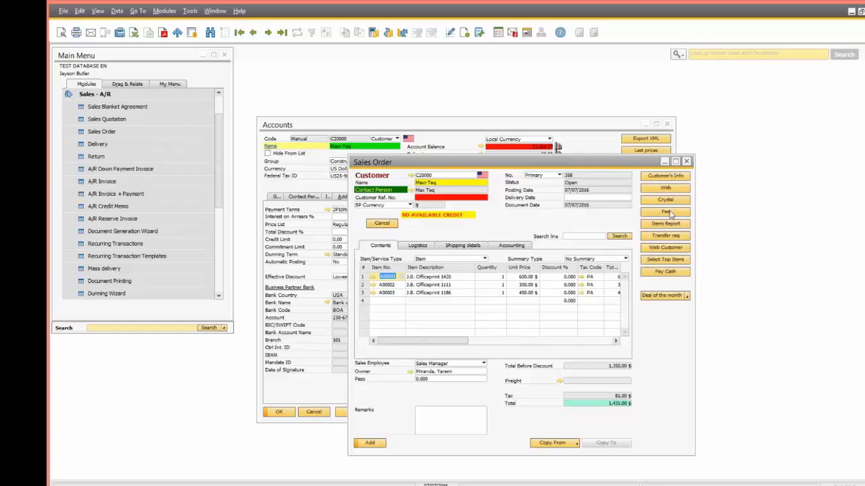
pyautogui.moveTo(520, 164); pyautogui.dragTo(485, 95)
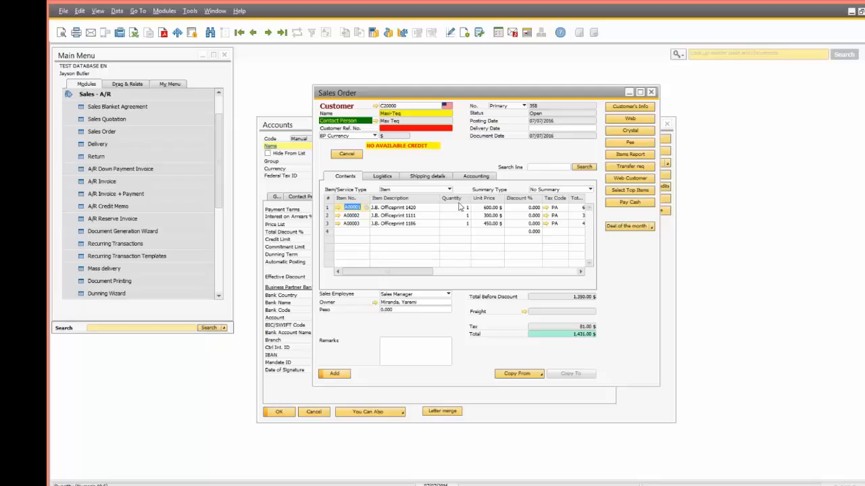
# Step: Add a shipment cost line with Fee, then delete that line again
pyautogui.click(631, 143)
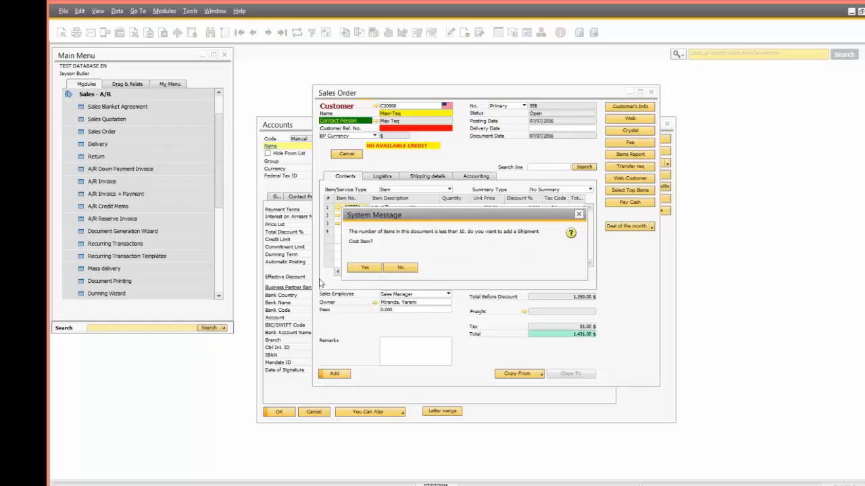
pyautogui.moveTo(395, 221); pyautogui.dragTo(388, 289)
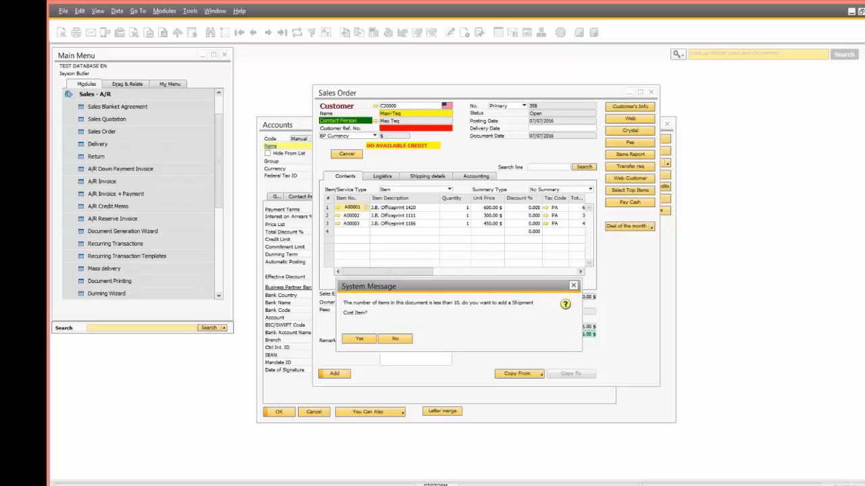
pyautogui.click(356, 340)
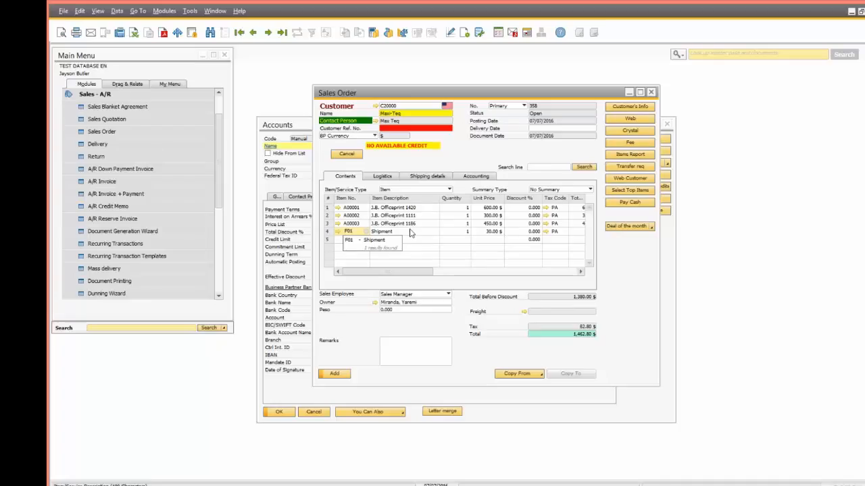
pyautogui.rightClick(332, 232)
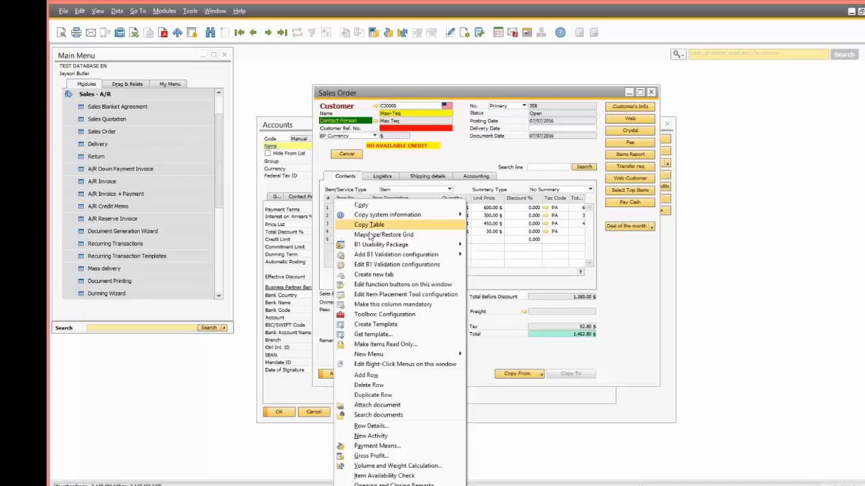
pyautogui.click(390, 385)
# Step: Add the monthly-deal Officeprint items, then a Shipment F01 line at 50% discount
pyautogui.click(466, 208)
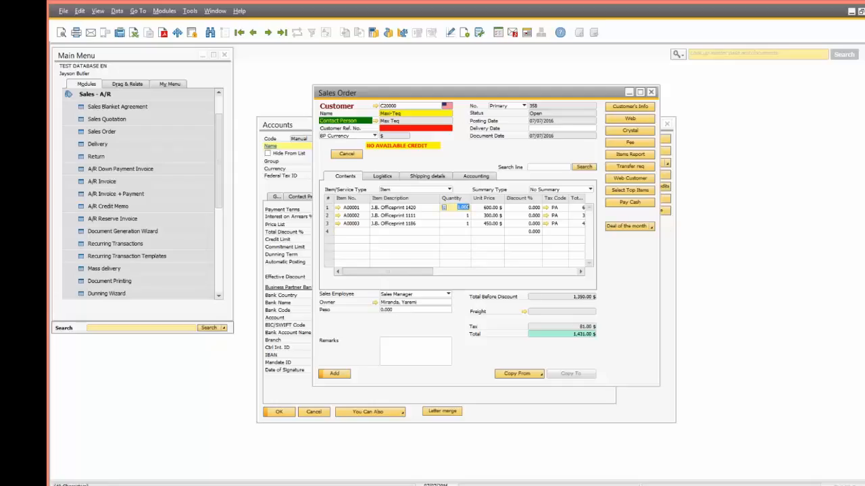
pyautogui.click(650, 227)
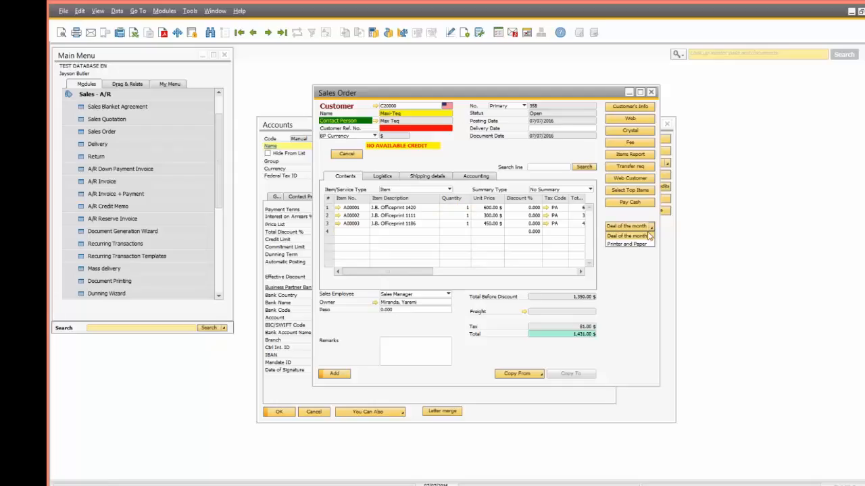
pyautogui.click(650, 235)
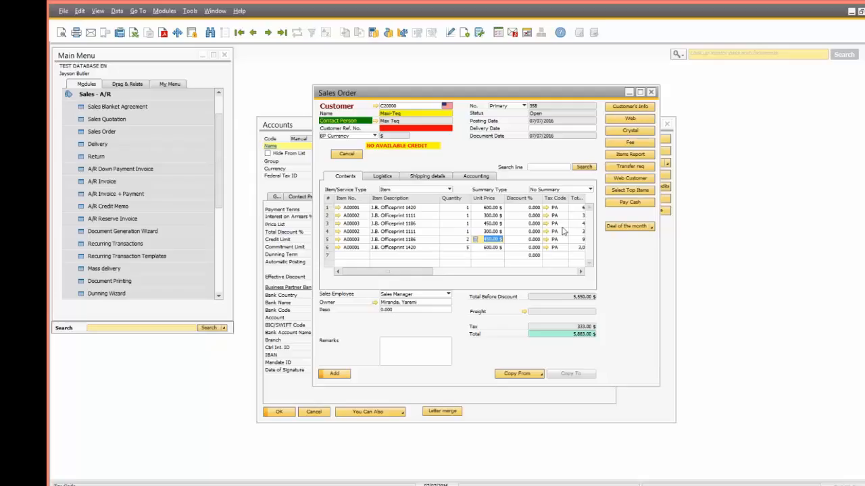
pyautogui.click(630, 146)
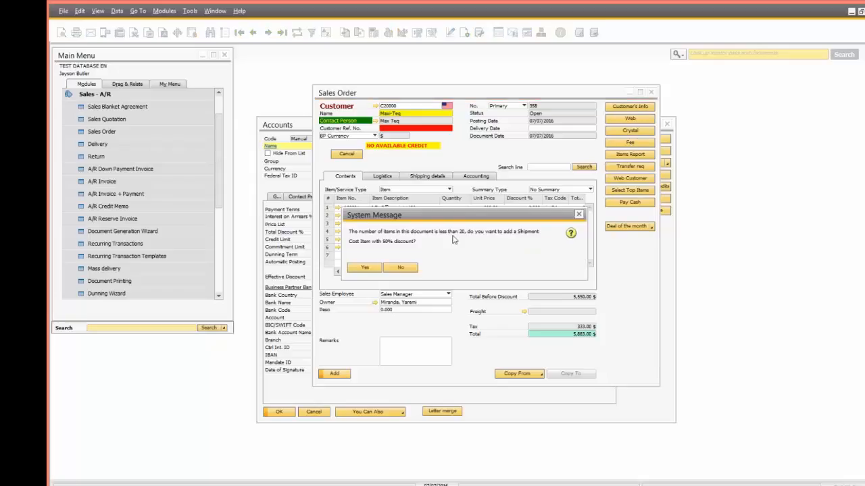
pyautogui.moveTo(461, 216); pyautogui.dragTo(534, 285)
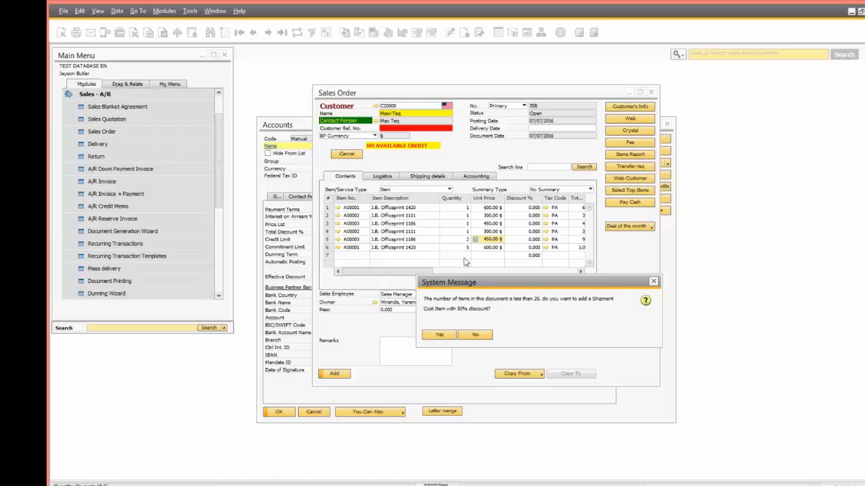
pyautogui.click(439, 335)
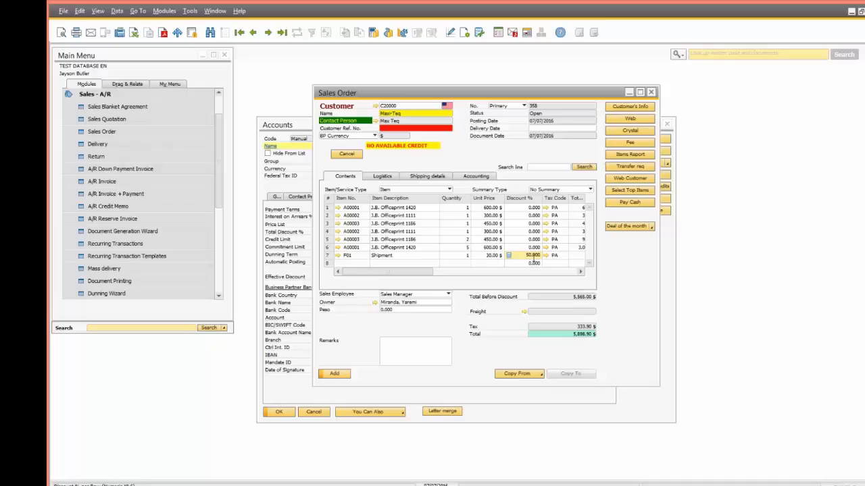
# Step: Delete the half-price shipment line in row 7
pyautogui.click(329, 256)
pyautogui.click(329, 256)
pyautogui.rightClick(329, 259)
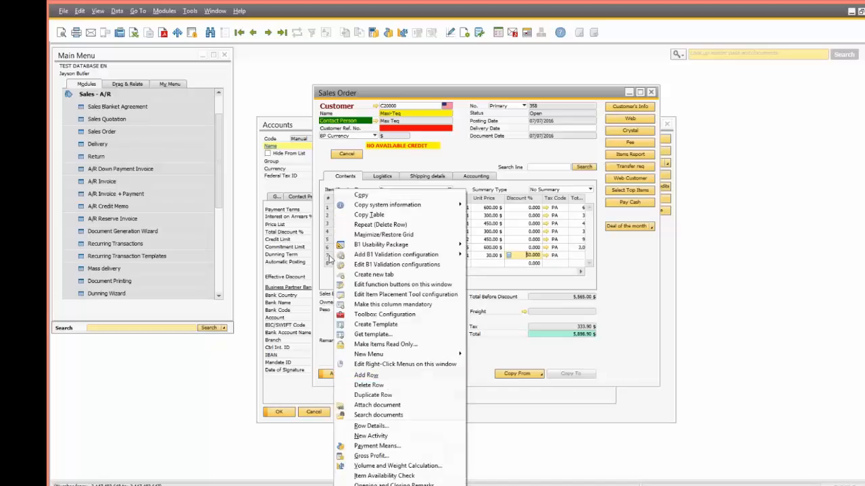
pyautogui.click(501, 343)
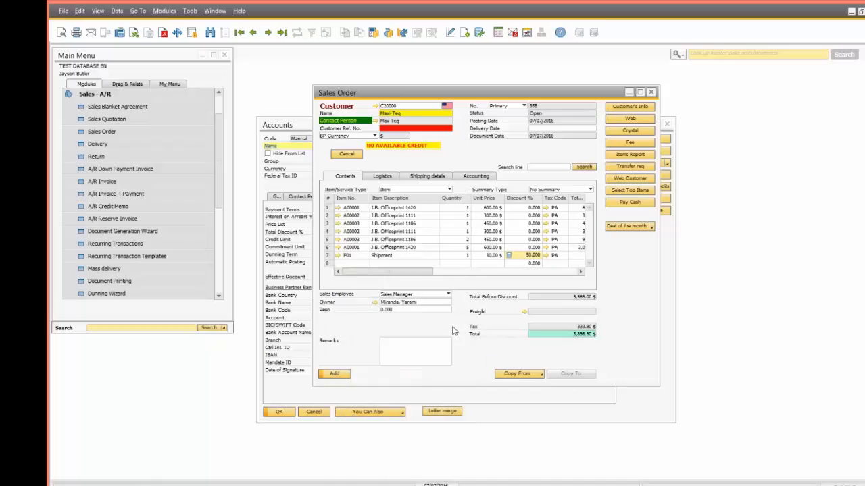
pyautogui.rightClick(328, 260)
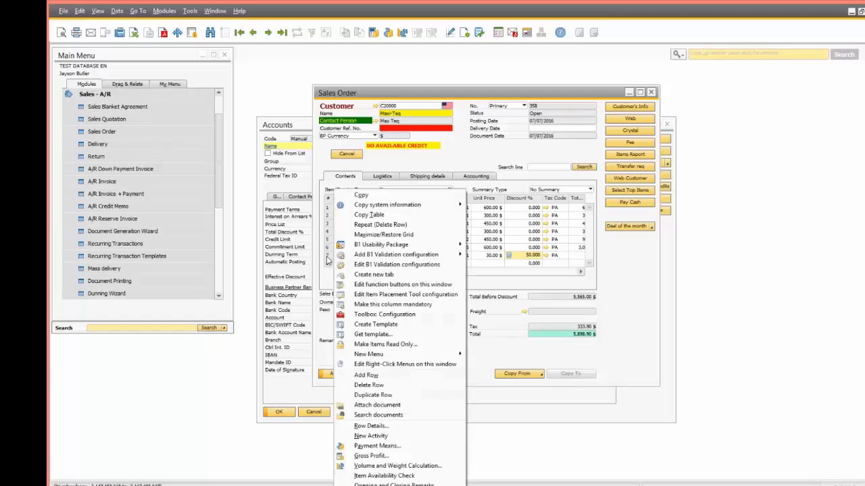
pyautogui.click(367, 322)
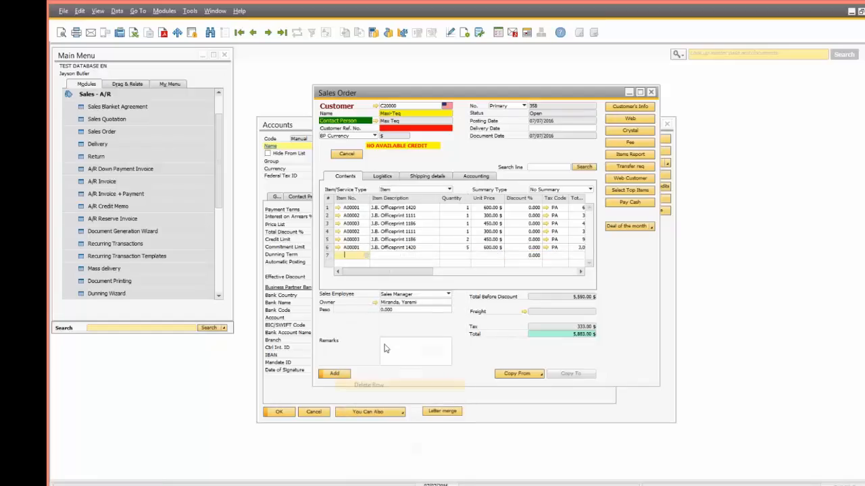
# Step: Set row 4 quantity to 10 and row 3 to 5, then accept the free Ink gift line
pyautogui.click(463, 232)
pyautogui.write('10')
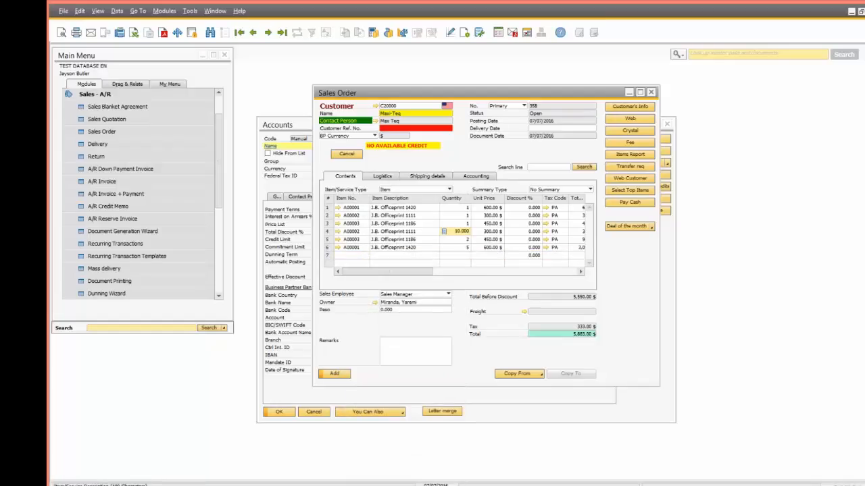
pyautogui.press('Up')
pyautogui.write('5')
pyautogui.press('Down')
pyautogui.click(633, 145)
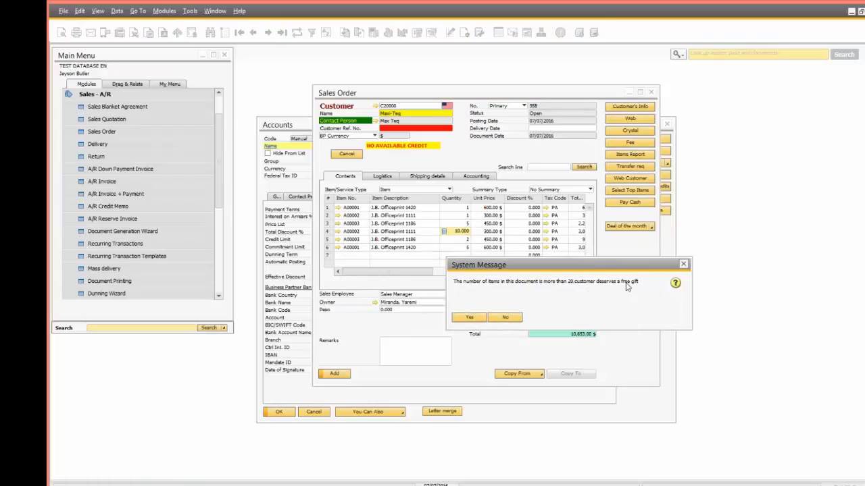
pyautogui.click(470, 317)
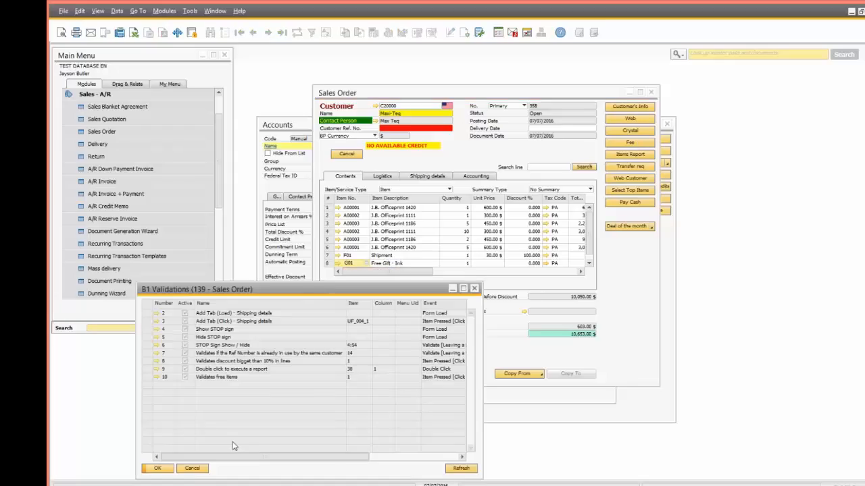
# Step: Close the validations list and open the Fee button's quantity-summing universal function
pyautogui.click(190, 470)
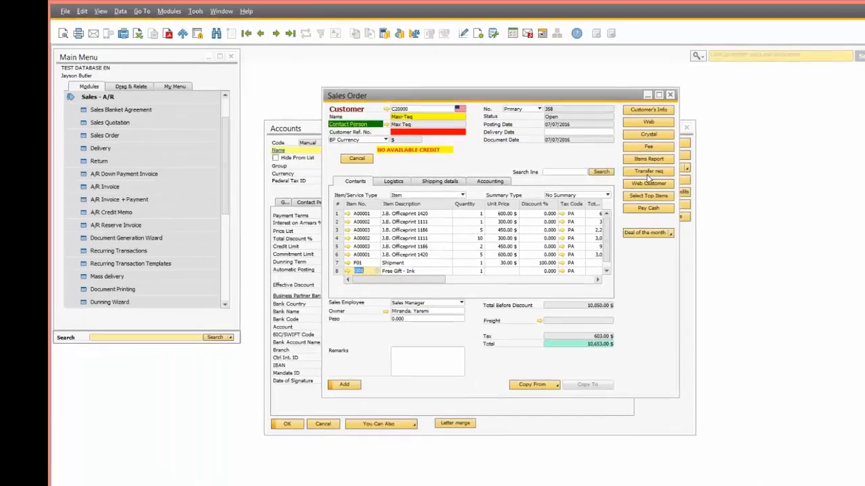
pyautogui.rightClick(643, 144)
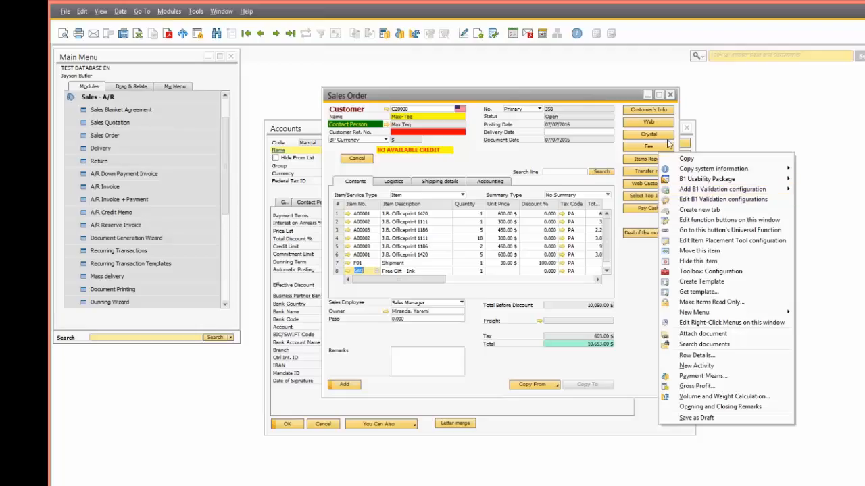
pyautogui.click(707, 230)
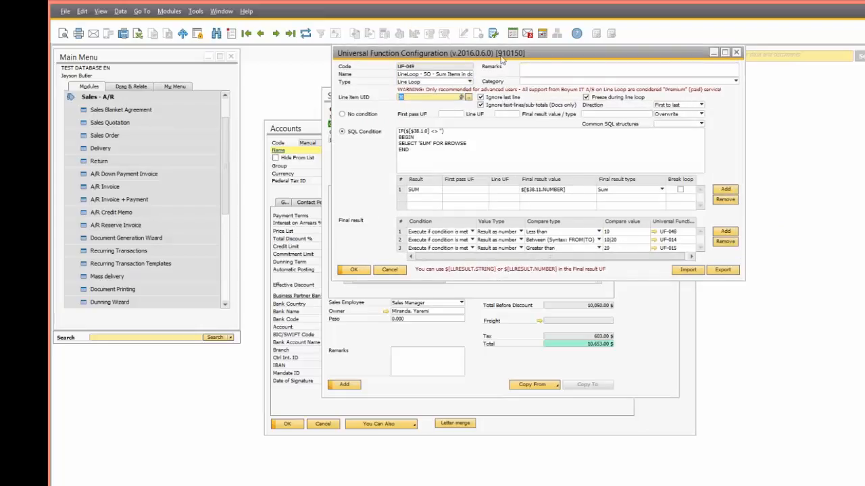
pyautogui.moveTo(501, 59); pyautogui.dragTo(468, 278)
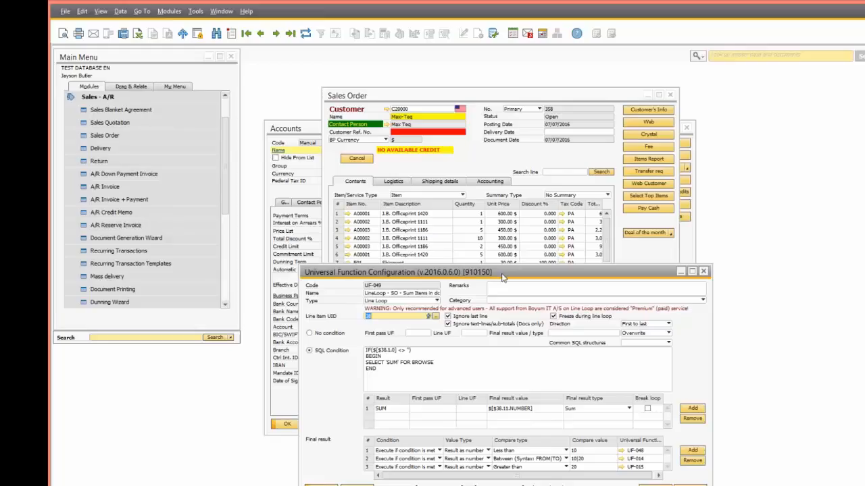
pyautogui.moveTo(503, 276); pyautogui.dragTo(505, 162)
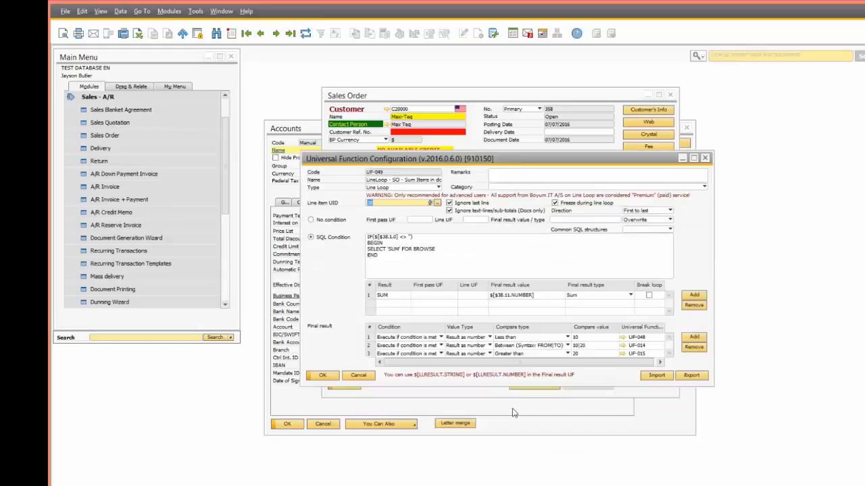
# Step: Review the UF-048 shipment and UF-015 free-gift prompt functions, then close all settings
pyautogui.click(624, 345)
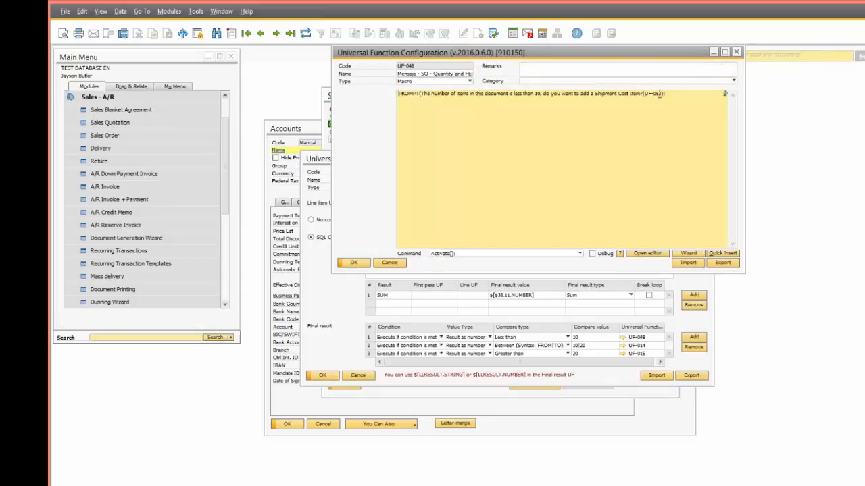
pyautogui.click(390, 262)
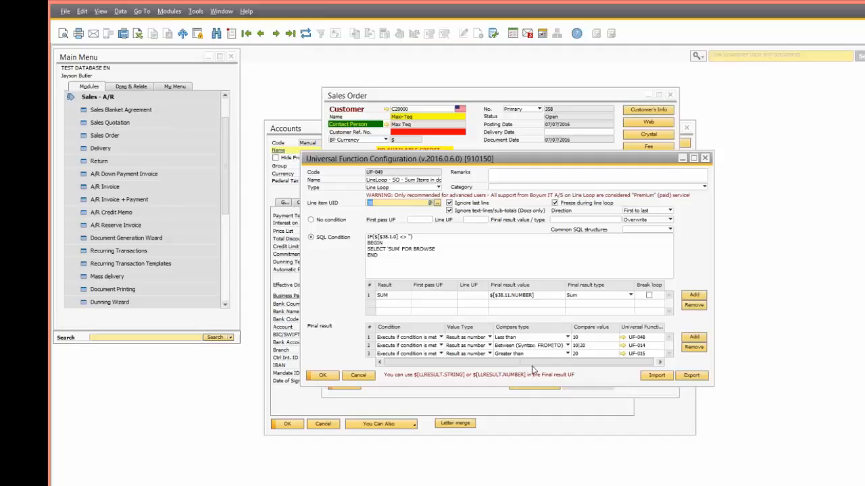
pyautogui.click(622, 354)
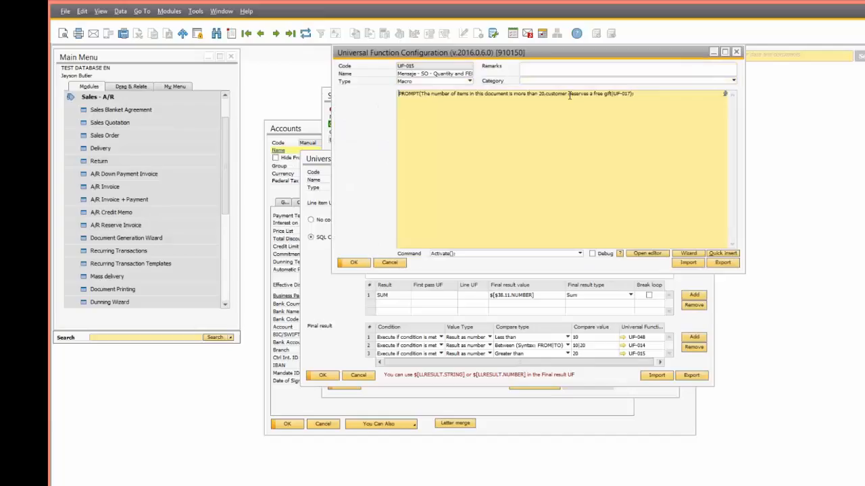
pyautogui.moveTo(613, 94); pyautogui.dragTo(629, 91)
pyautogui.click(394, 263)
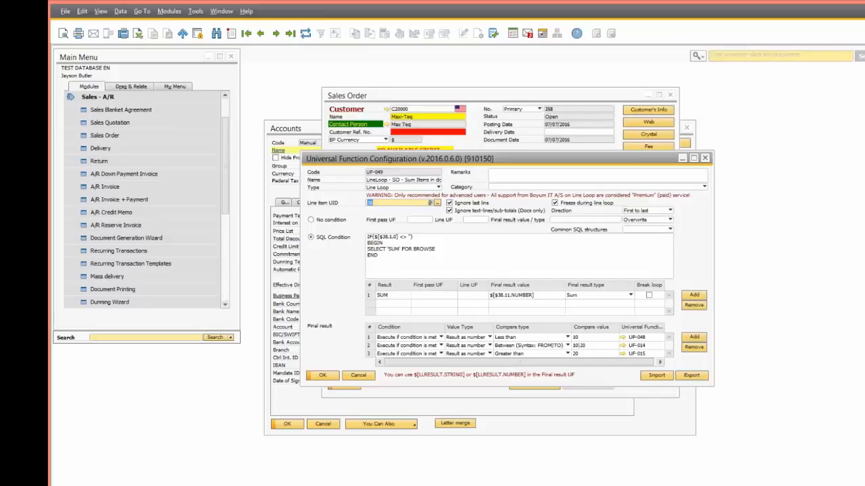
pyautogui.click(366, 377)
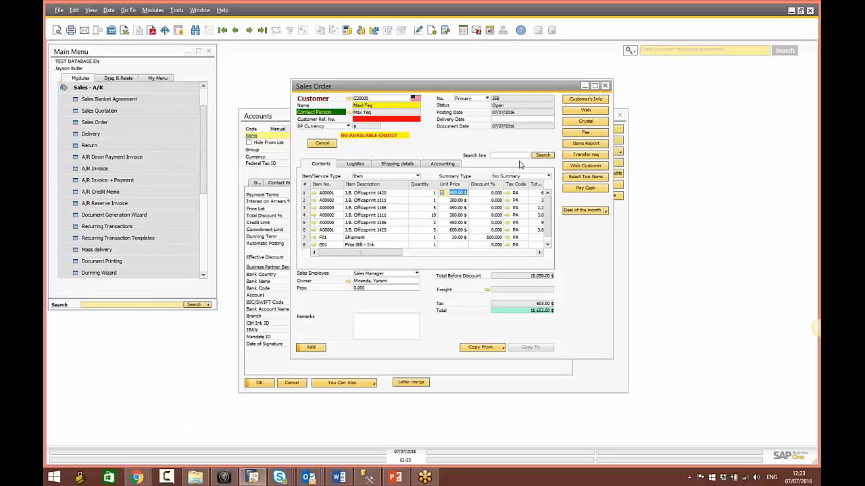
# Step: Search order lines for 'offi', jump between matches, then advance to the Administrative tools slide
pyautogui.click(519, 155)
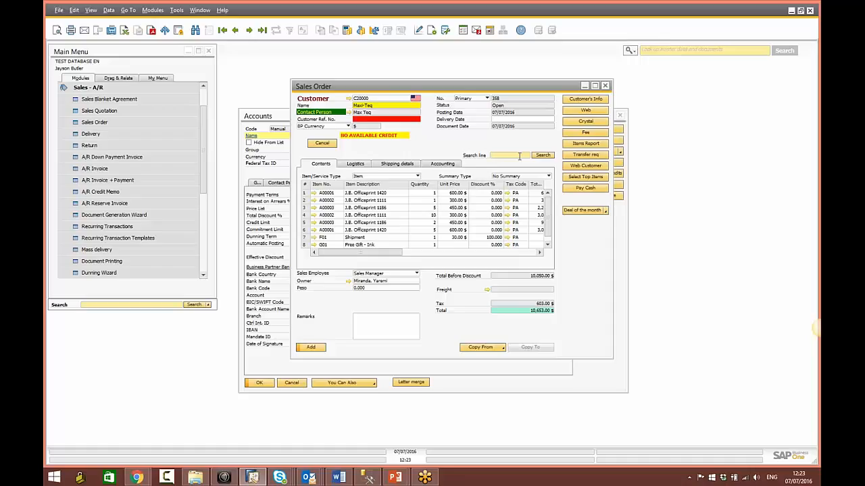
pyautogui.write('offi')
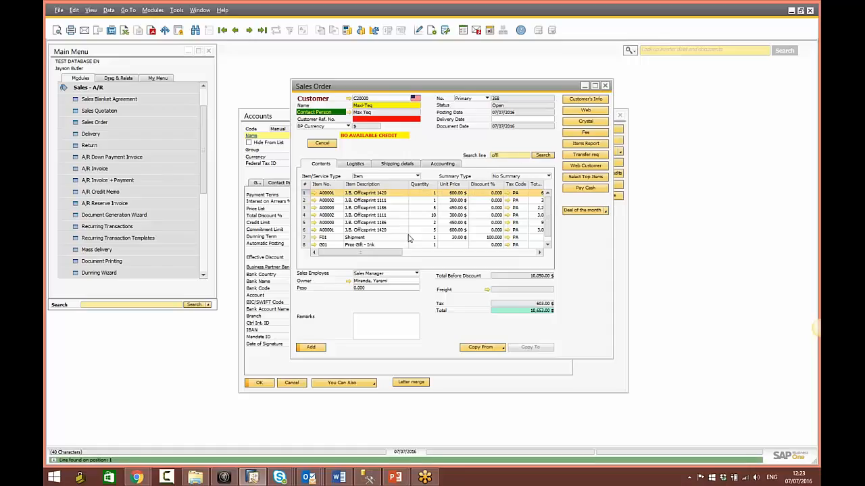
pyautogui.click(541, 156)
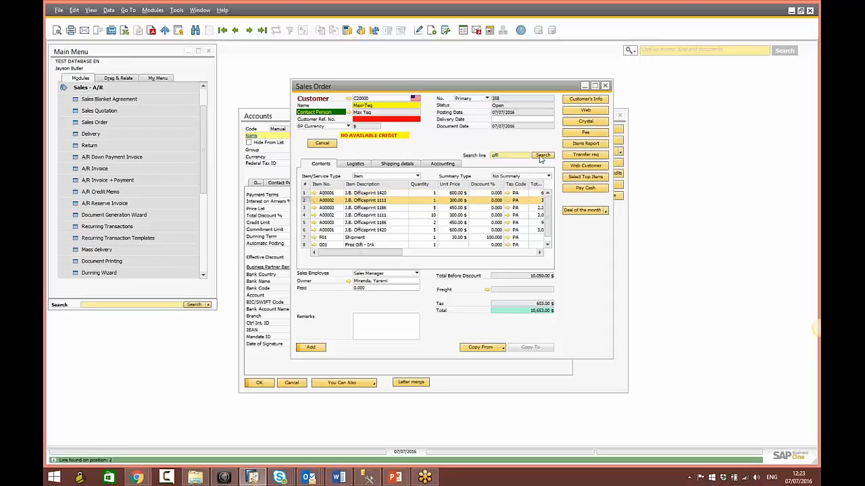
pyautogui.click(541, 157)
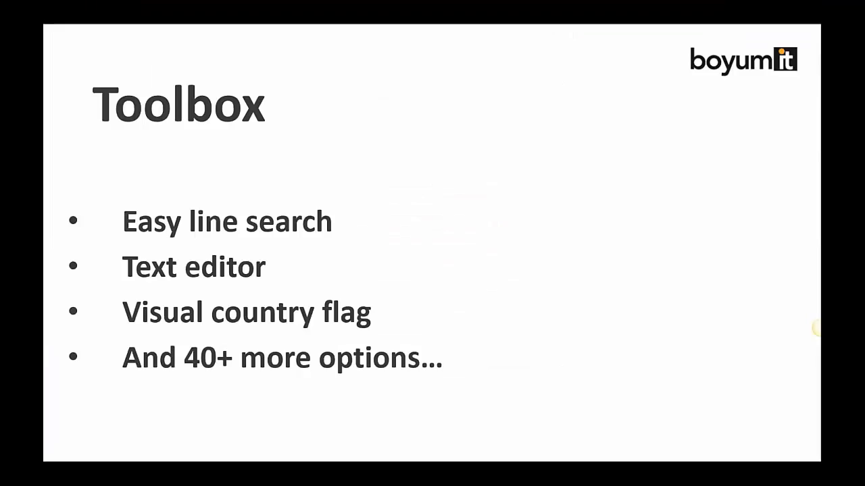
pyautogui.press('Right')
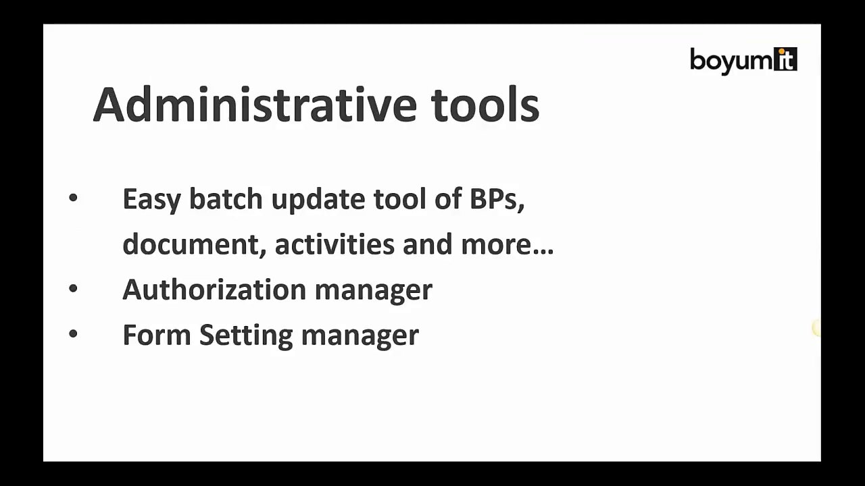
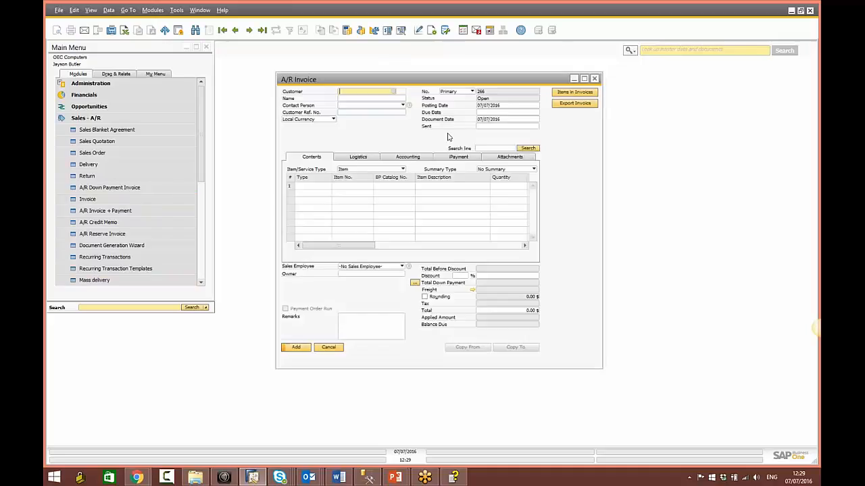
# Step: Add an A/R invoice for the chosen customer with one IBM Infoprint 1312 line
pyautogui.press('Tab')
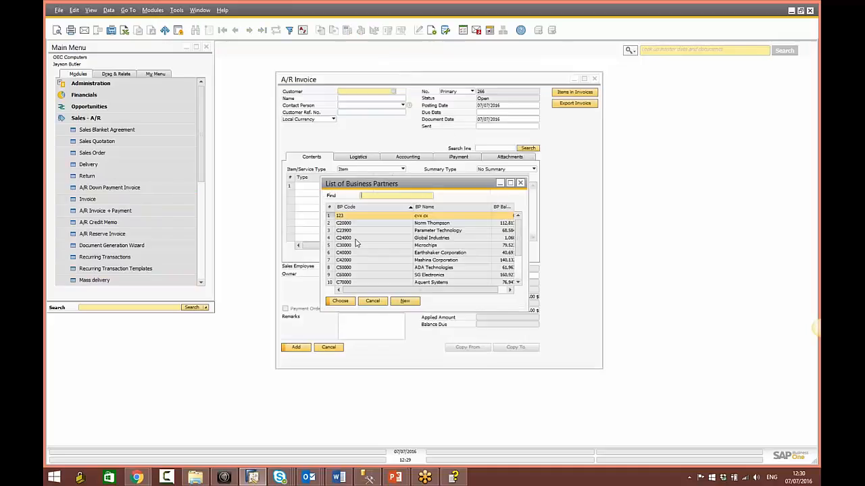
pyautogui.press('Return')
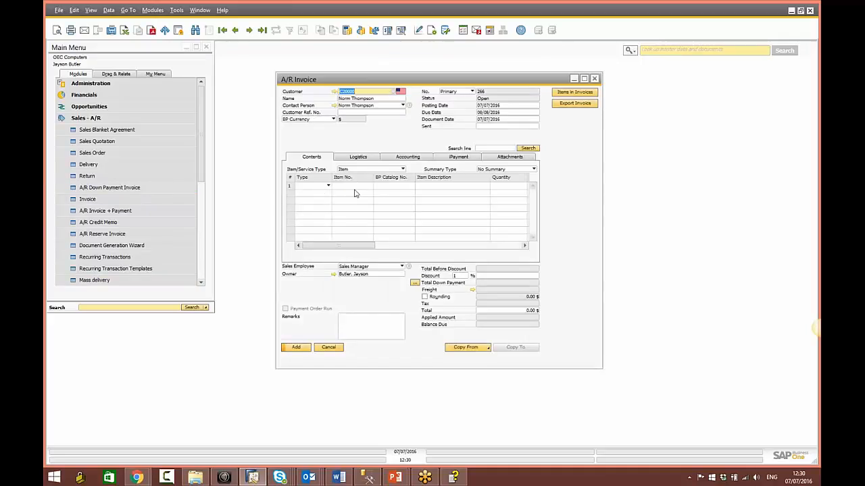
pyautogui.click(354, 186)
pyautogui.press('Tab')
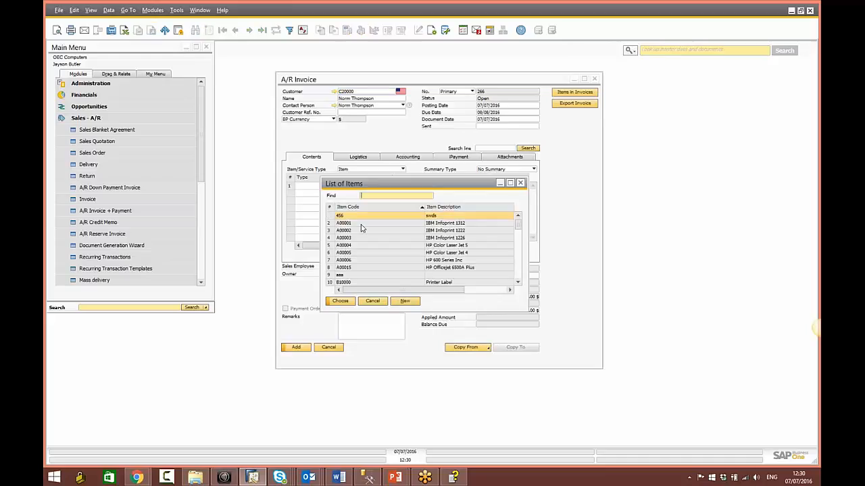
pyautogui.press('Return')
pyautogui.click(304, 348)
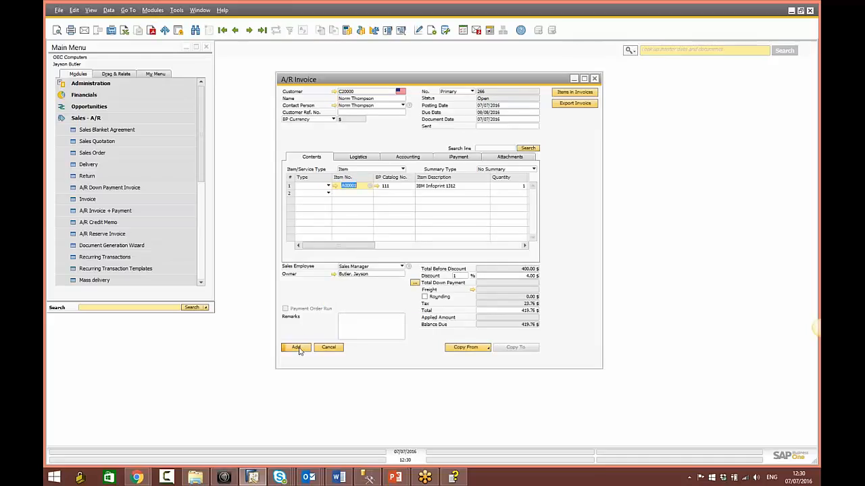
pyautogui.click(338, 261)
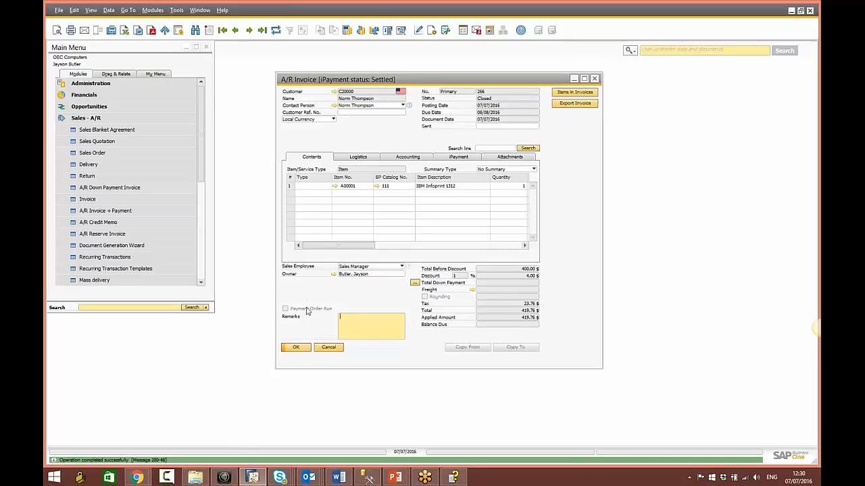
# Step: Open the new A/R Invoice email draft in Outlook Drafts and its attached PDF
pyautogui.moveTo(308, 477)
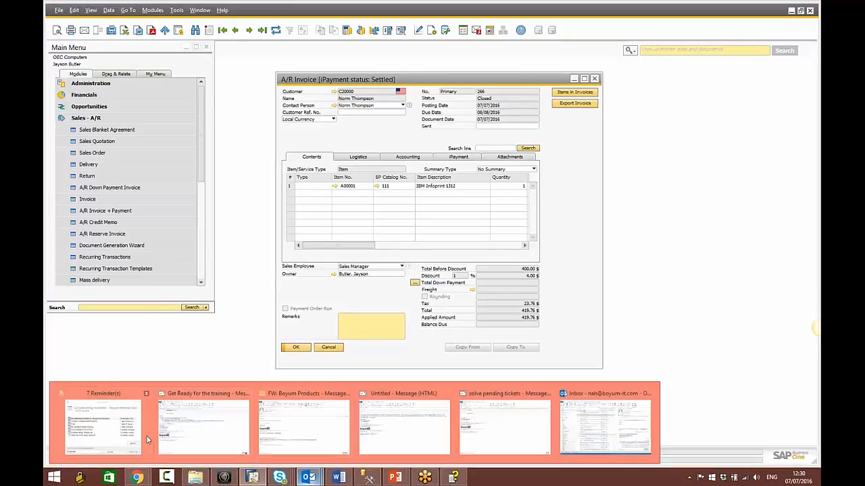
pyautogui.click(604, 427)
pyautogui.click(370, 127)
pyautogui.doubleClick(370, 126)
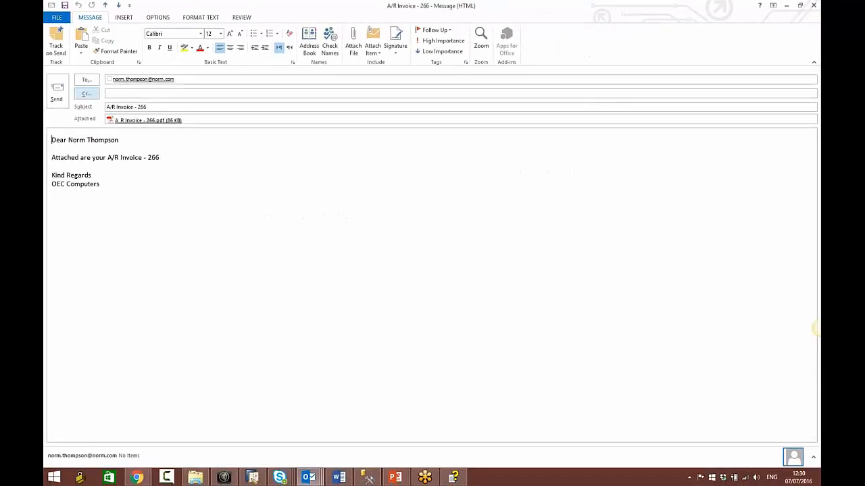
pyautogui.doubleClick(148, 120)
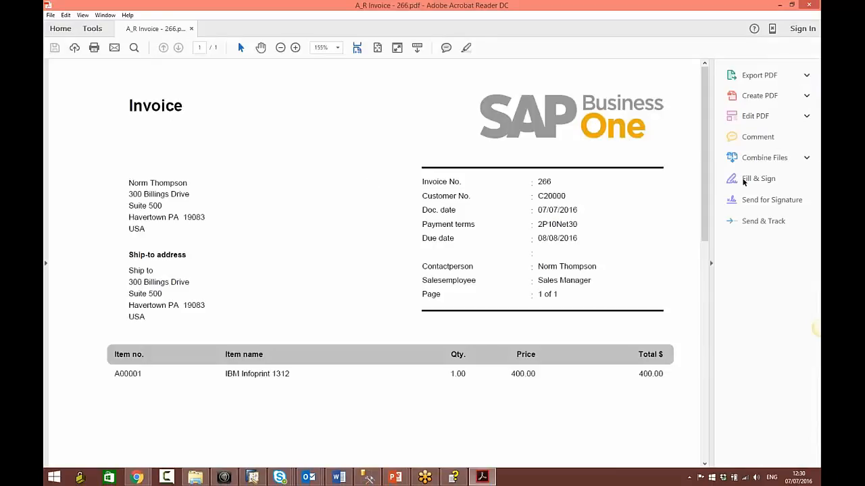
# Step: Scroll the invoice PDF down to its totals in Acrobat Reader
pyautogui.moveTo(704, 228); pyautogui.dragTo(695, 169)
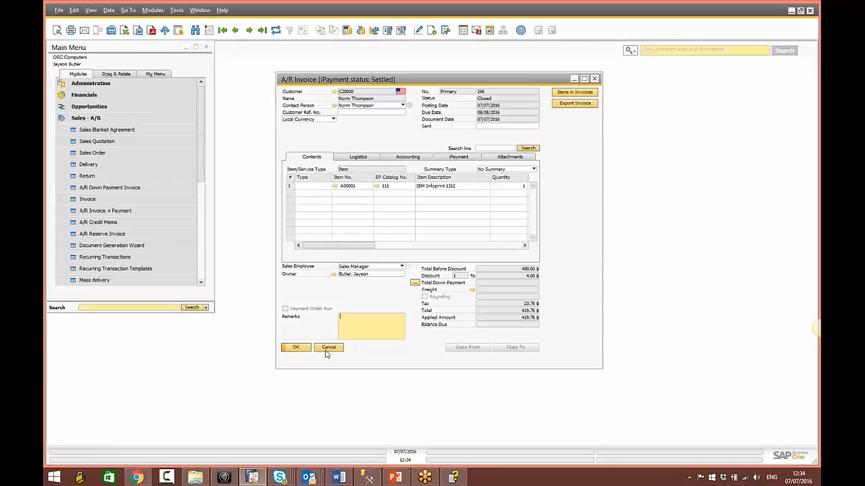
# Step: Set Mass delivery to Sales quotation documents with the Email action
pyautogui.click(95, 280)
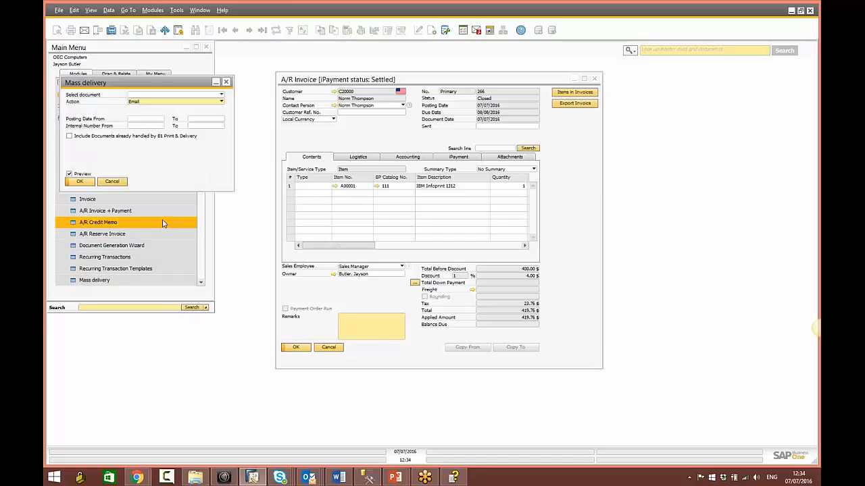
pyautogui.moveTo(173, 89); pyautogui.dragTo(465, 135)
pyautogui.click(574, 79)
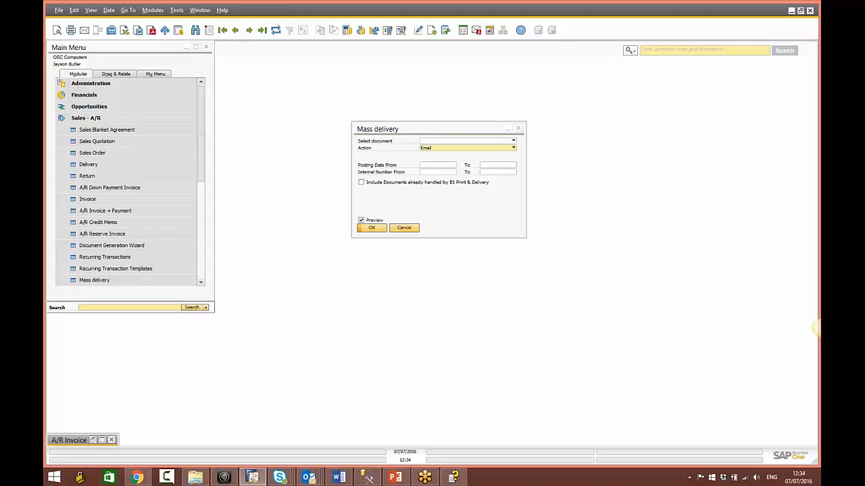
pyautogui.click(451, 141)
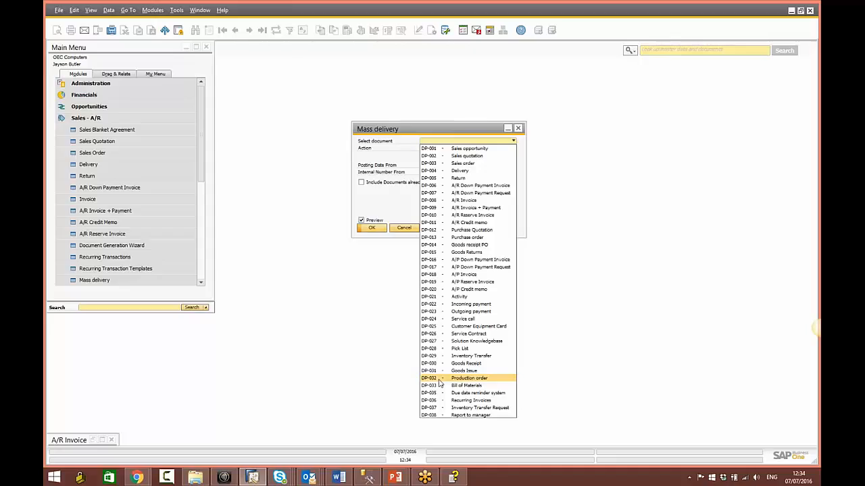
pyautogui.click(477, 156)
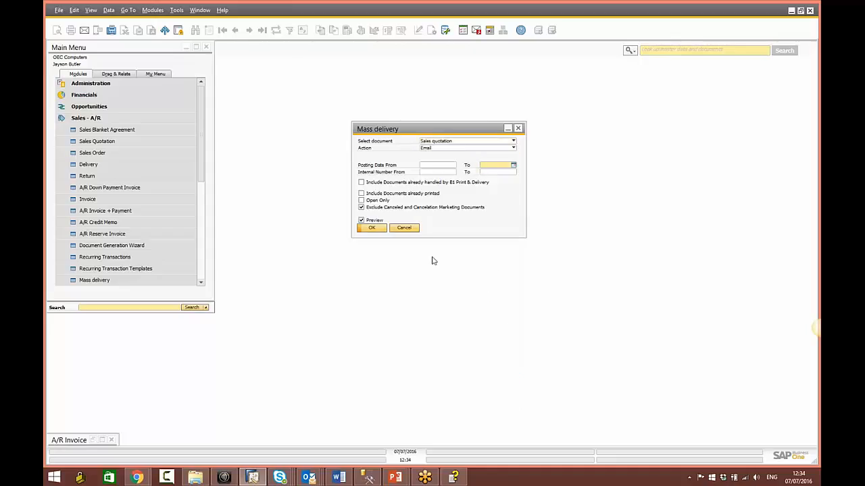
pyautogui.click(454, 150)
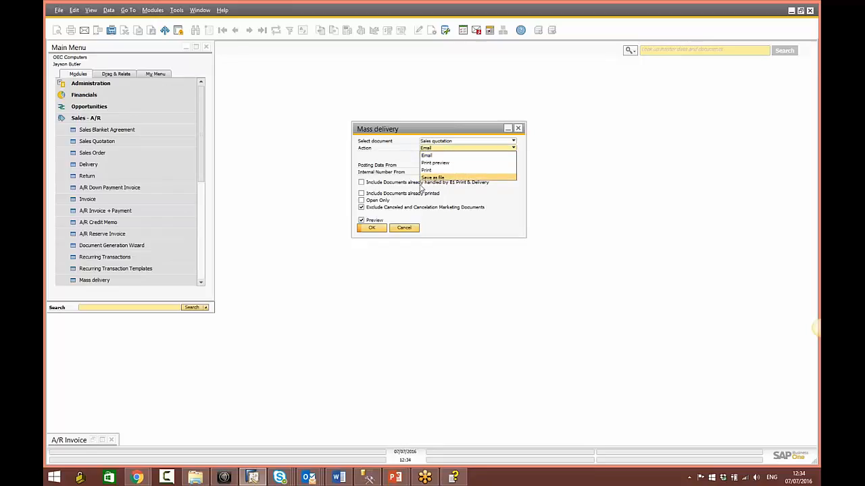
pyautogui.click(400, 161)
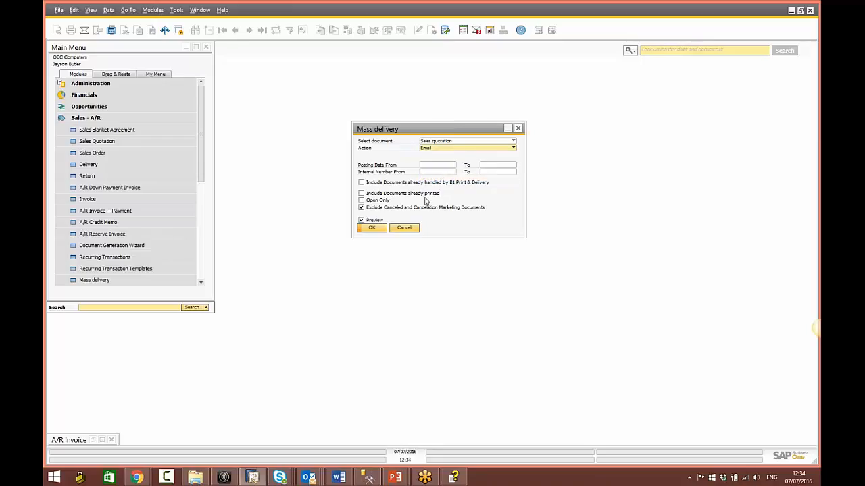
# Step: Preview the matching quotations, mark quotations 158–168 and email them
pyautogui.click(371, 228)
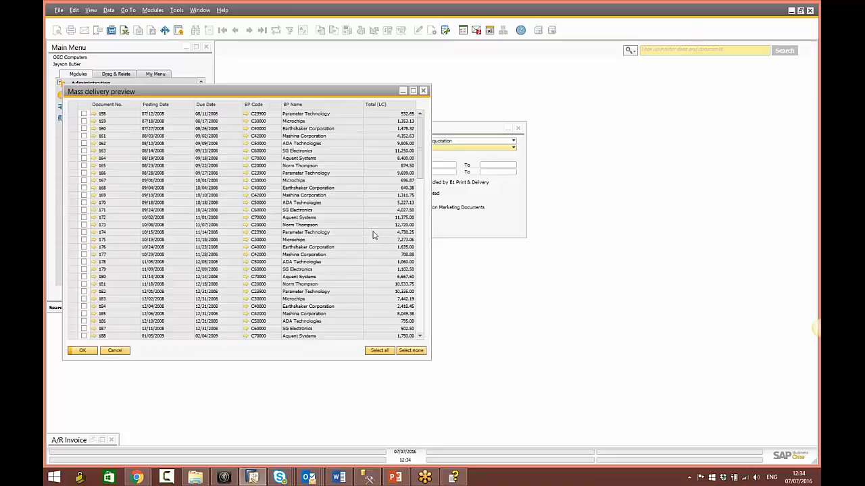
pyautogui.click(84, 114)
pyautogui.keyDown('shift'); pyautogui.click(84, 188); pyautogui.keyUp('shift')
pyautogui.click(82, 350)
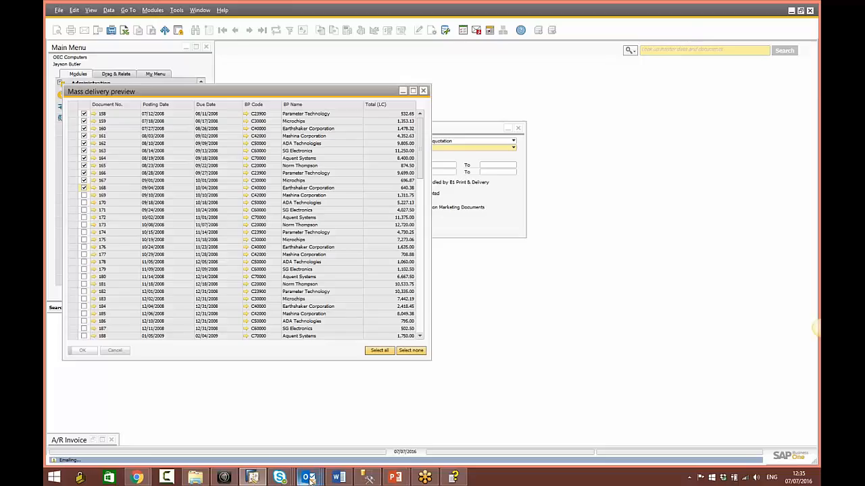
# Step: Review several Sales Quotation drafts and their PDF attachments in Outlook's Drafts folder
pyautogui.moveTo(308, 479)
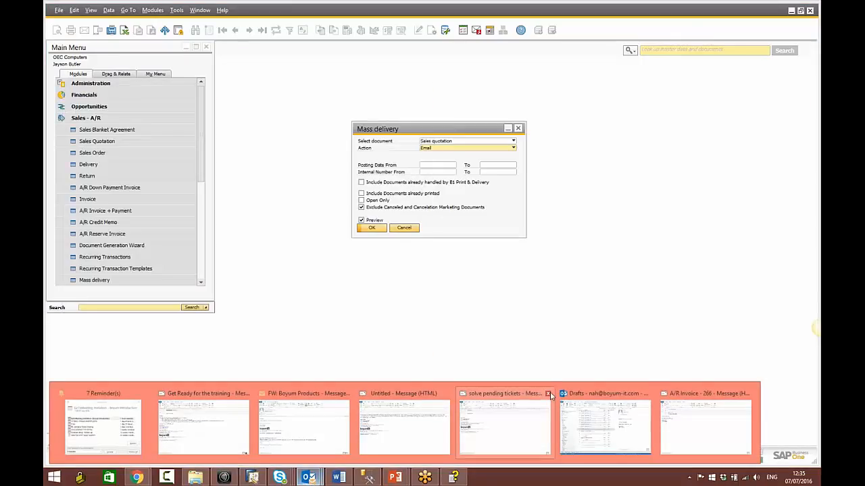
pyautogui.click(585, 433)
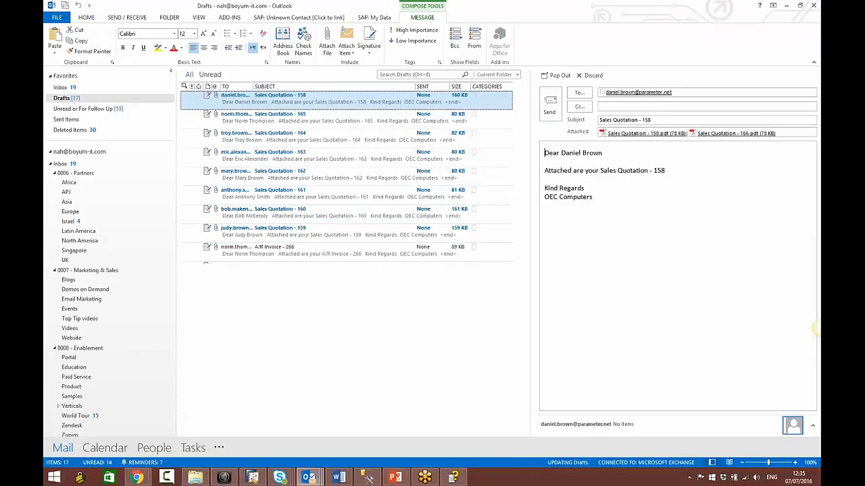
pyautogui.moveTo(785, 132); pyautogui.dragTo(605, 156)
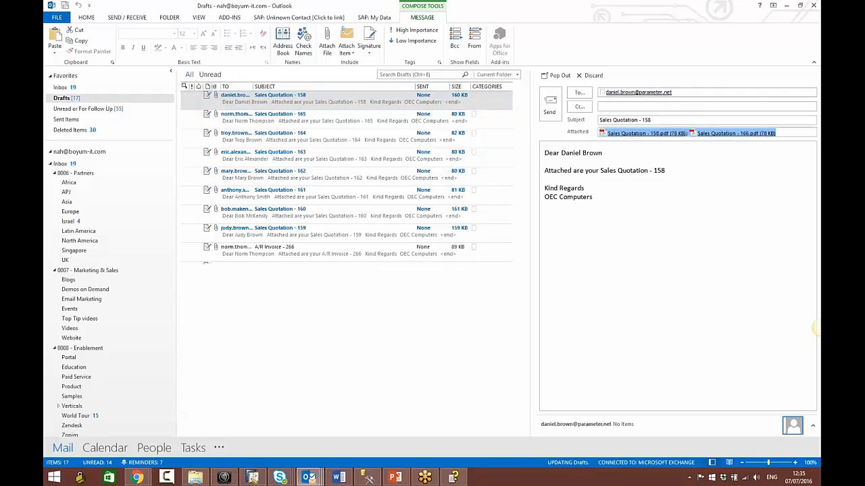
pyautogui.click(301, 137)
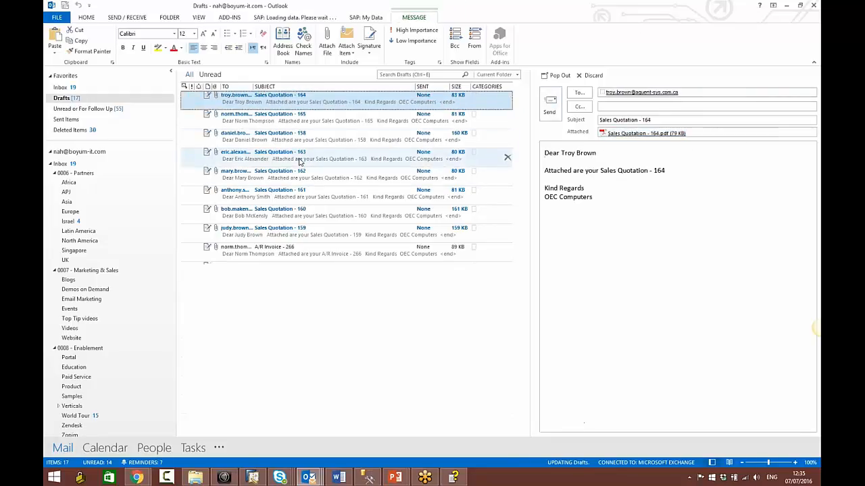
pyautogui.click(307, 194)
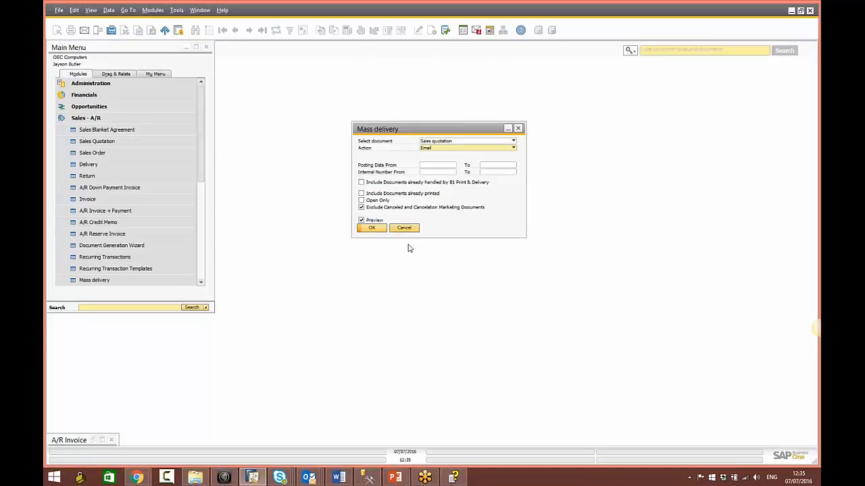
# Step: Close Mass delivery and open B1 Print and Delivery Schedules from Administration > Add-Ons
pyautogui.click(403, 227)
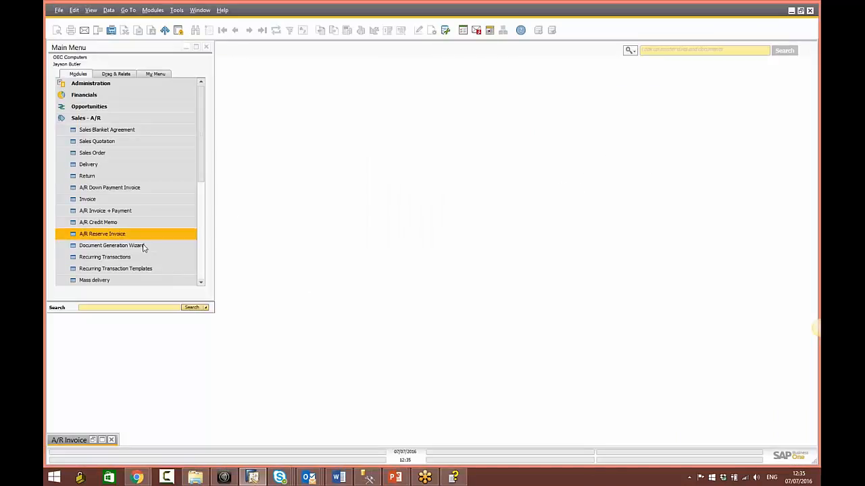
pyautogui.click(135, 86)
pyautogui.click(112, 200)
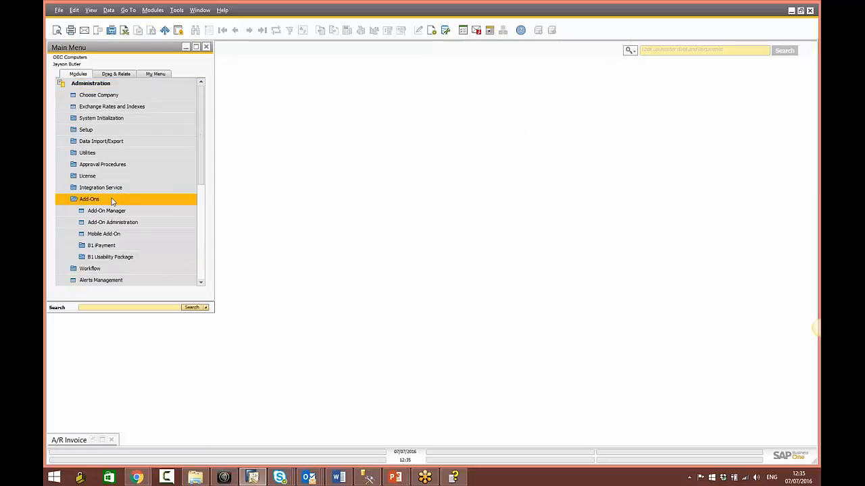
pyautogui.click(104, 258)
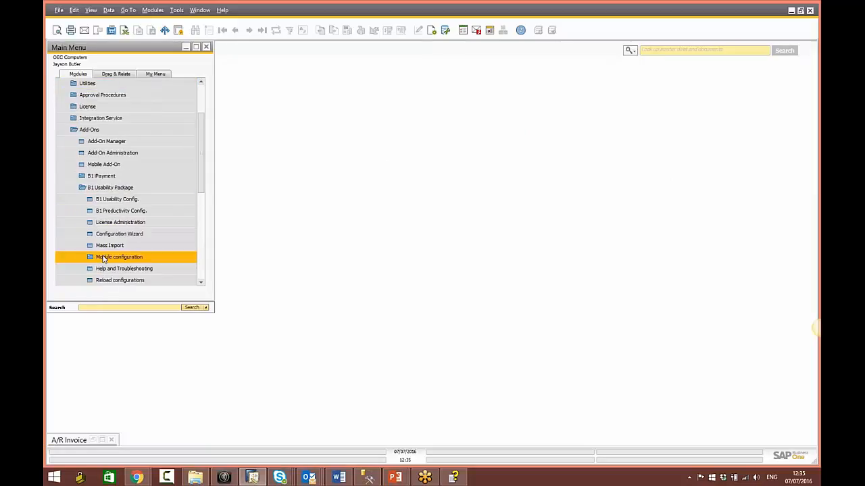
pyautogui.click(104, 259)
pyautogui.scroll(-4, 101, 262)
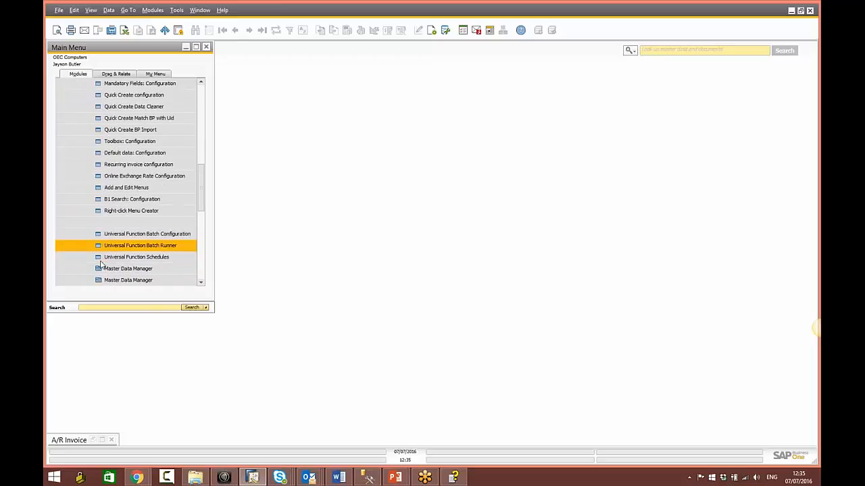
pyautogui.click(125, 223)
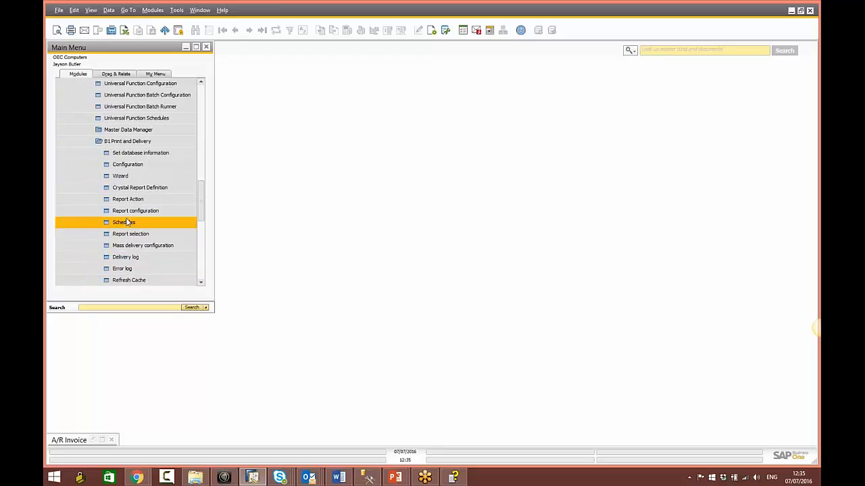
pyautogui.click(125, 222)
pyautogui.moveTo(170, 99); pyautogui.dragTo(362, 131)
# Step: Draft an A/R Invoice schedule with Print action and Daily pattern, then cancel it
pyautogui.click(358, 149)
pyautogui.click(357, 148)
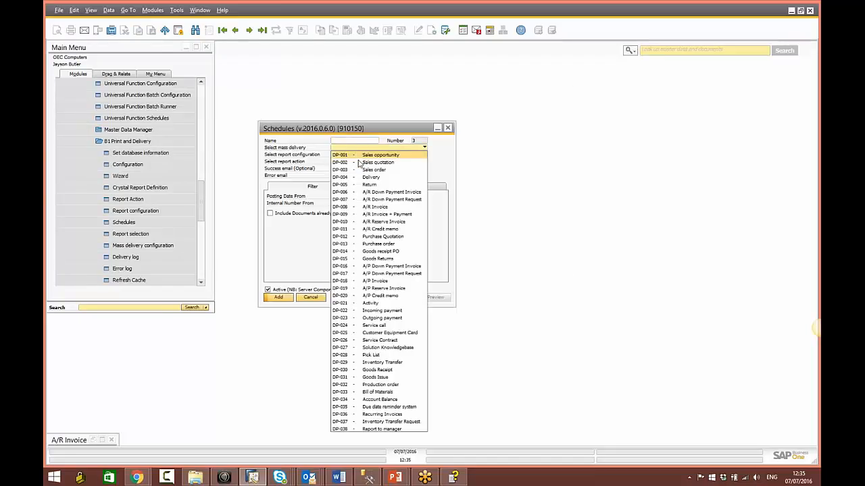
pyautogui.click(371, 207)
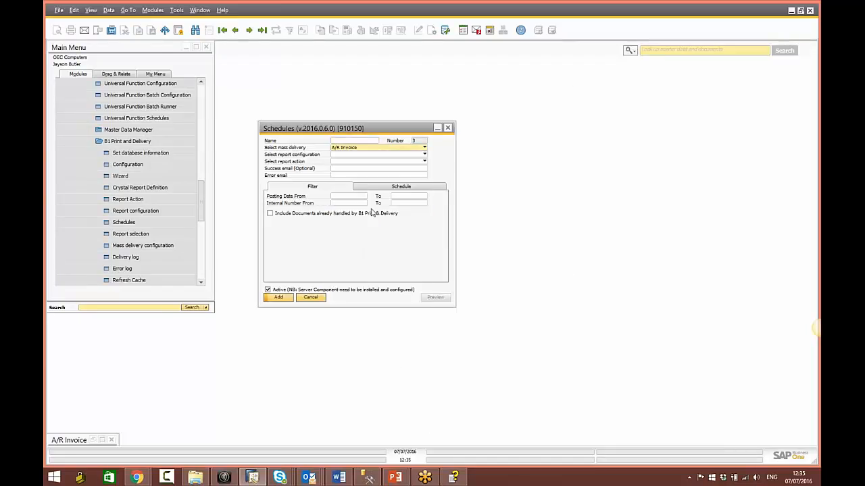
pyautogui.click(352, 162)
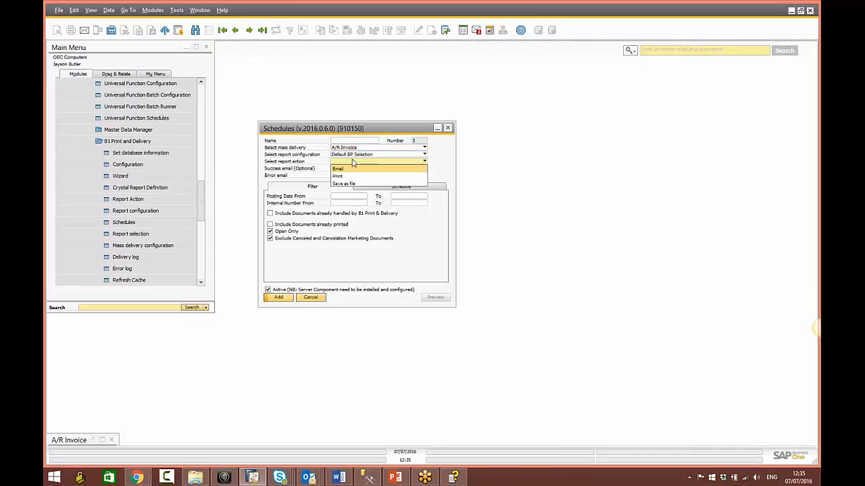
pyautogui.click(355, 176)
pyautogui.click(341, 168)
pyautogui.click(340, 176)
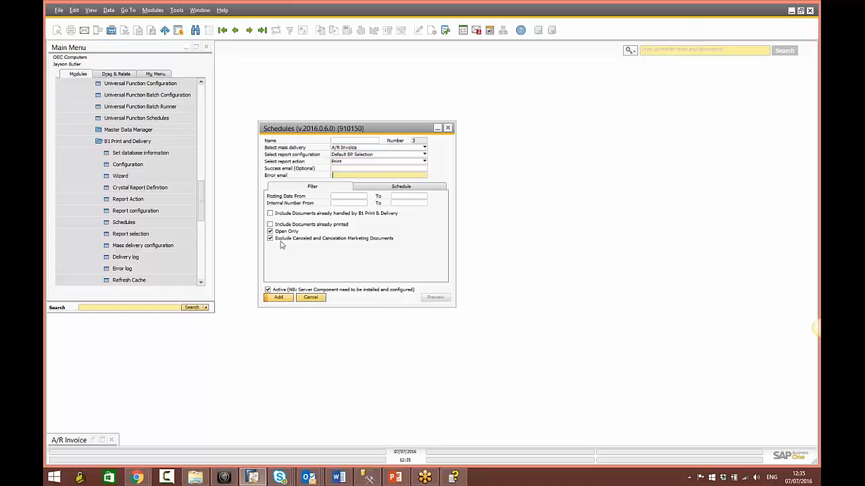
pyautogui.click(397, 187)
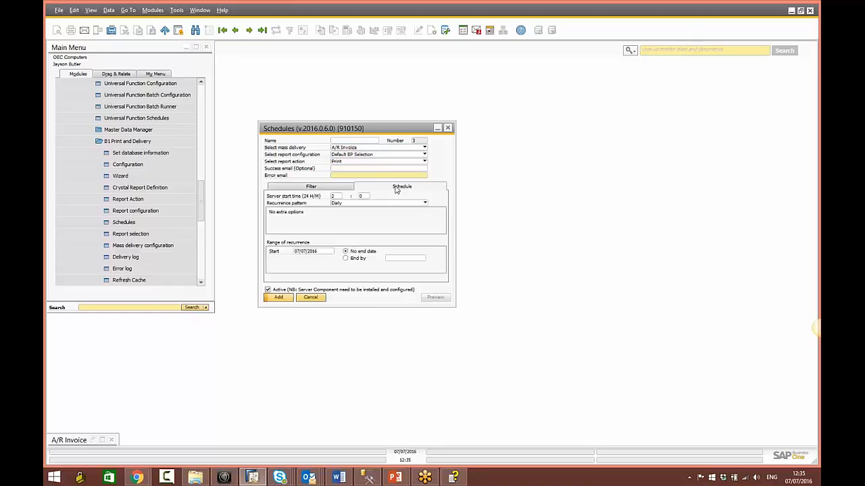
pyautogui.click(357, 204)
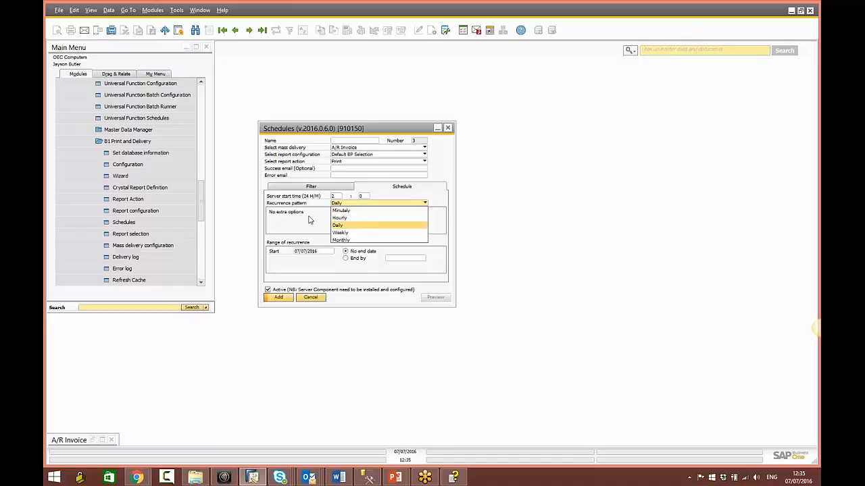
pyautogui.click(311, 219)
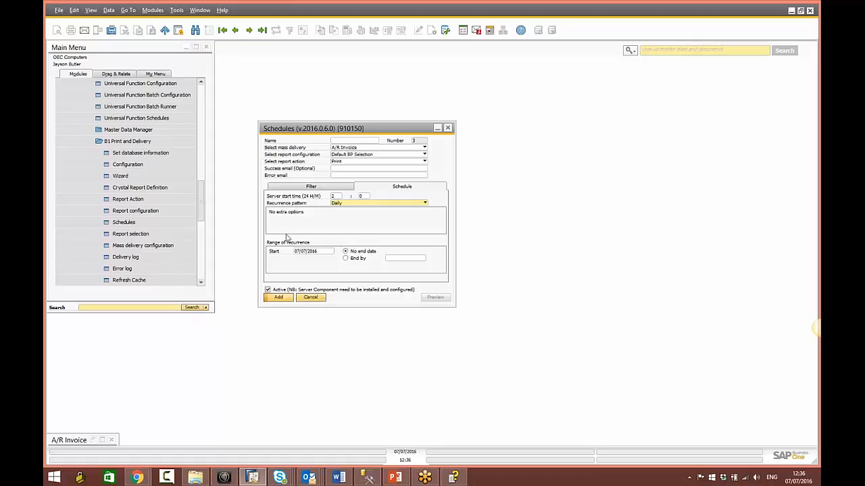
pyautogui.click(310, 297)
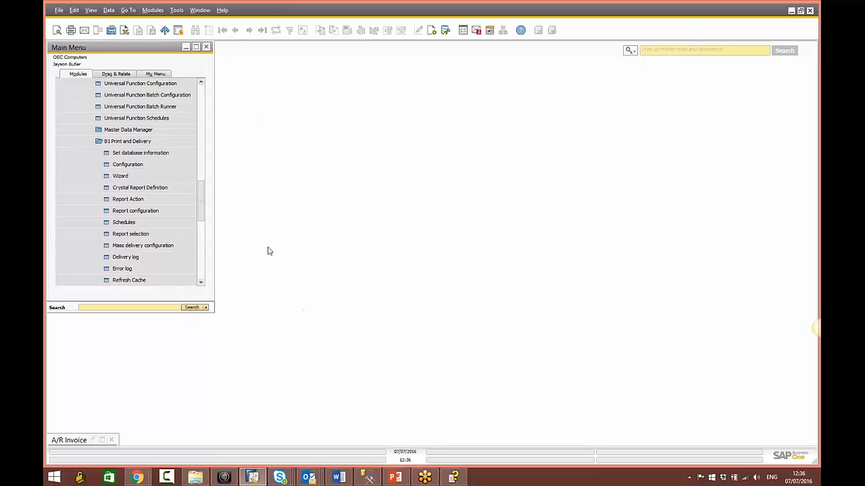
# Step: Open an existing A/R invoice and its B1 Print and Delivery Report selection
pyautogui.moveTo(203, 216); pyautogui.dragTo(208, 258)
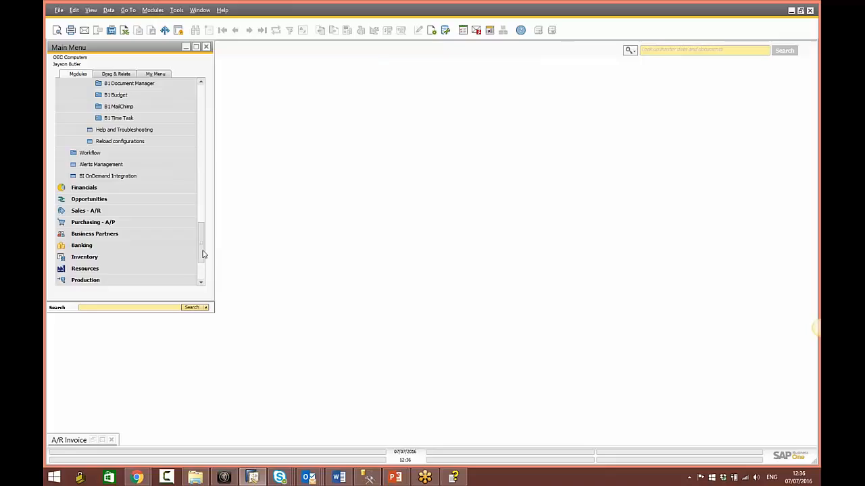
pyautogui.moveTo(202, 251); pyautogui.dragTo(203, 271)
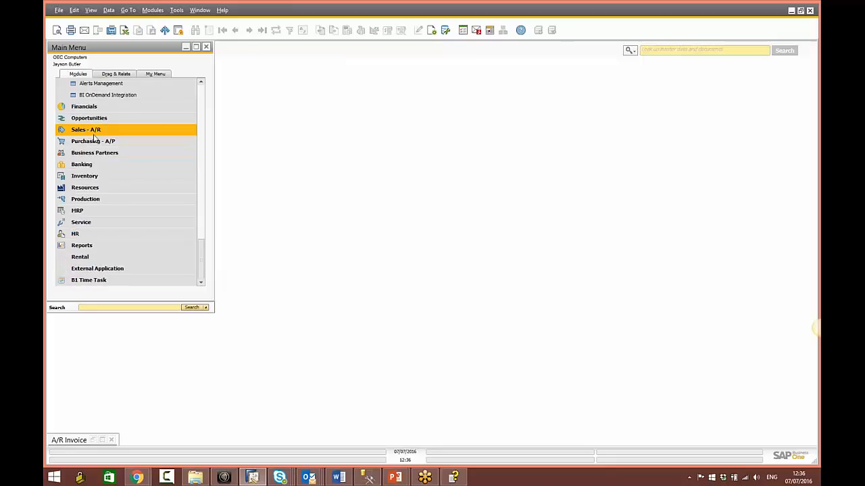
pyautogui.click(89, 131)
pyautogui.click(104, 170)
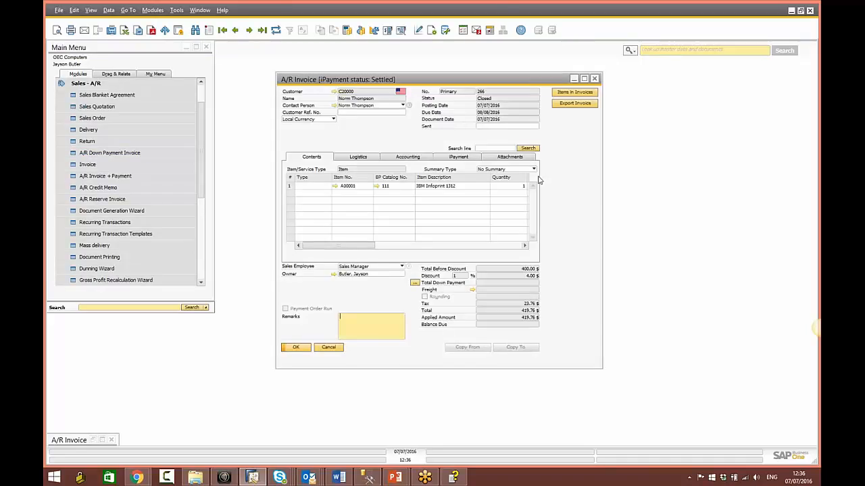
pyautogui.rightClick(539, 180)
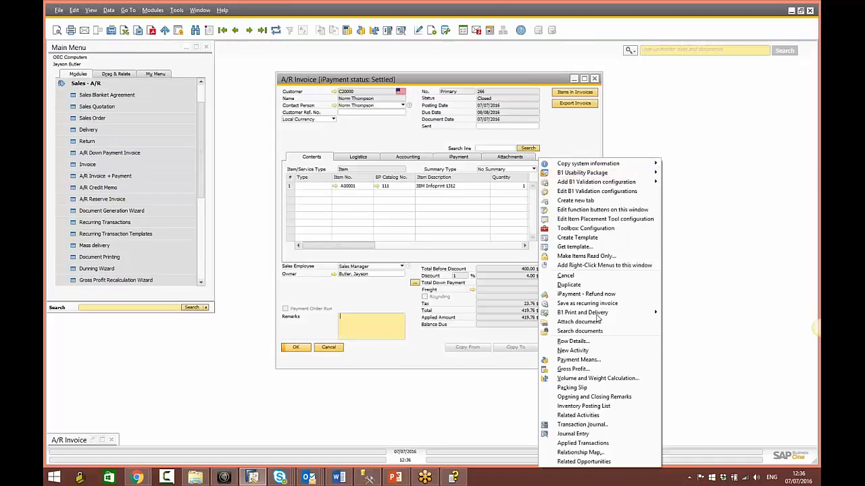
pyautogui.moveTo(598, 315)
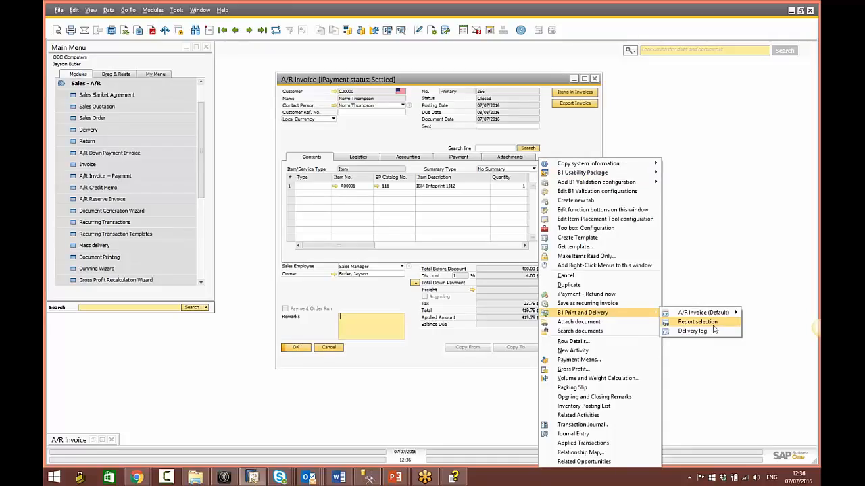
pyautogui.click(712, 324)
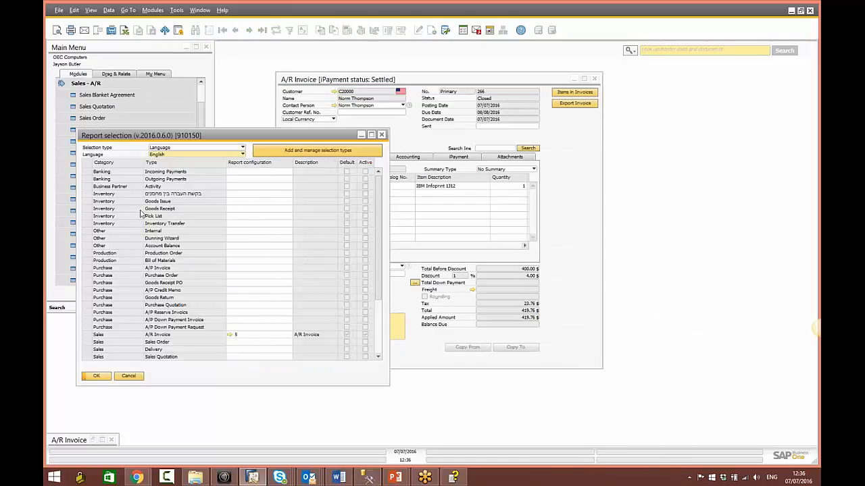
# Step: Check the customer's B&P Show or Email field choices alongside the selection type manager
pyautogui.click(310, 151)
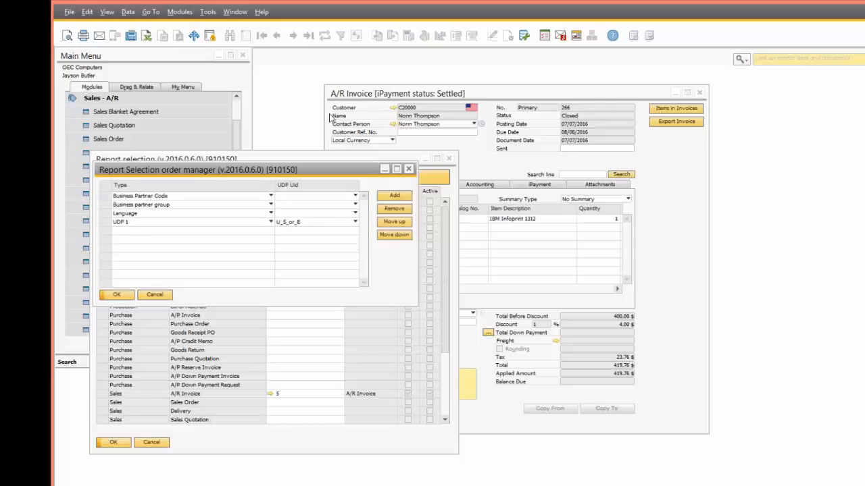
pyautogui.click(397, 113)
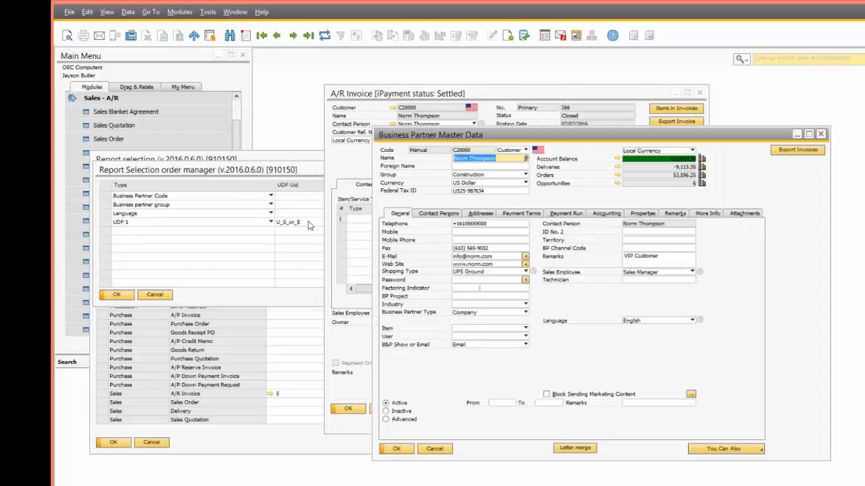
pyautogui.click(461, 346)
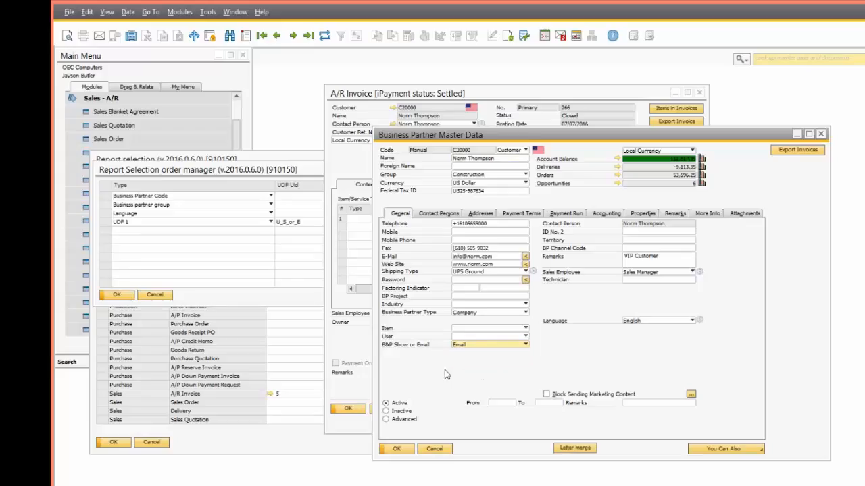
pyautogui.click(115, 295)
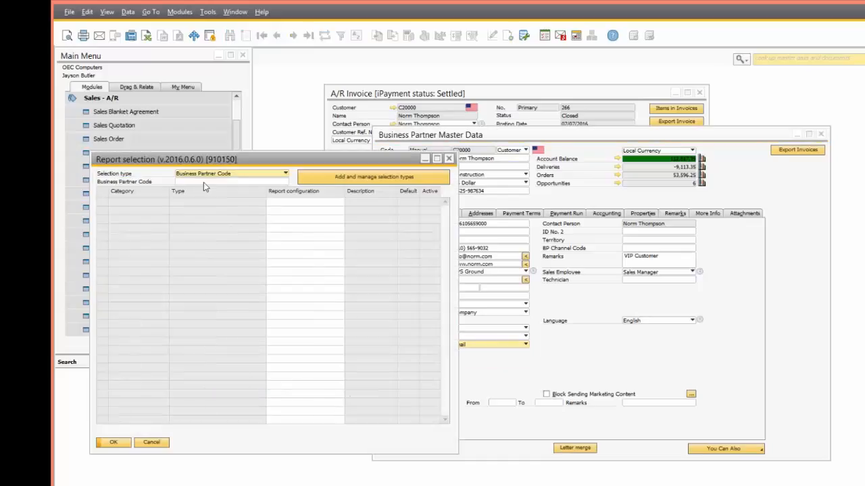
# Step: Try selection types B&P Show or Email with value Show, then Language with Hebrew
pyautogui.click(208, 176)
pyautogui.click(210, 199)
pyautogui.click(210, 183)
pyautogui.click(209, 206)
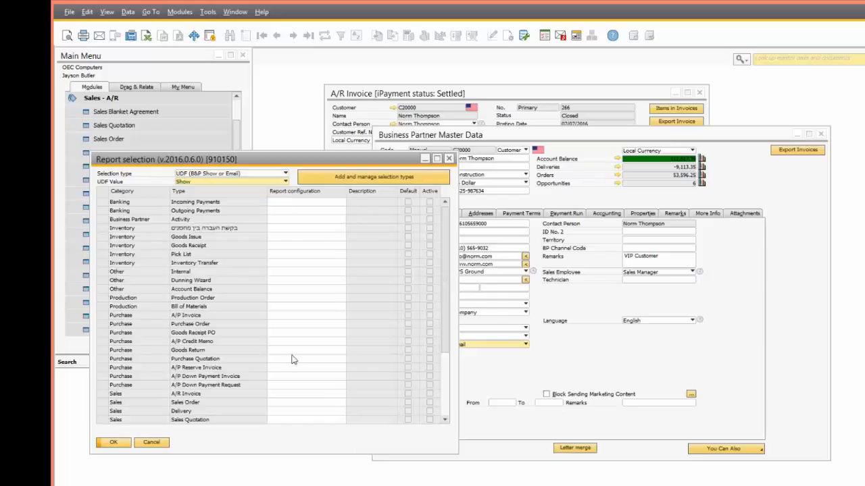
pyautogui.click(204, 177)
pyautogui.click(196, 201)
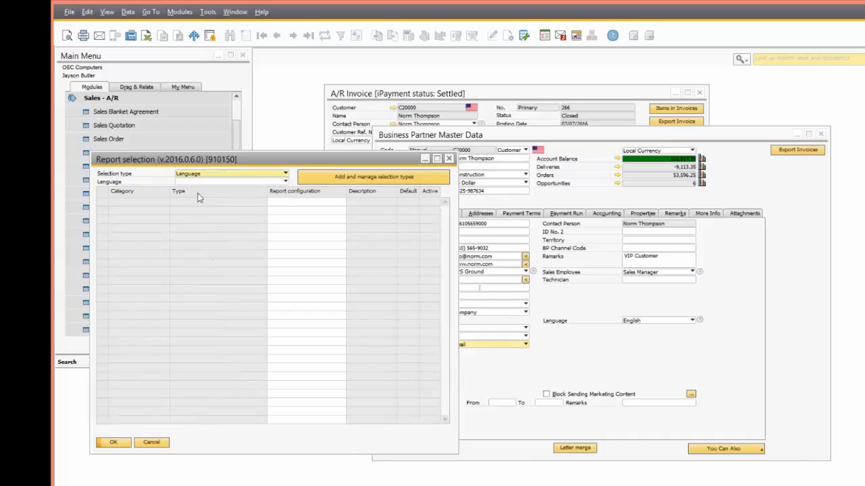
pyautogui.click(207, 181)
pyautogui.click(220, 201)
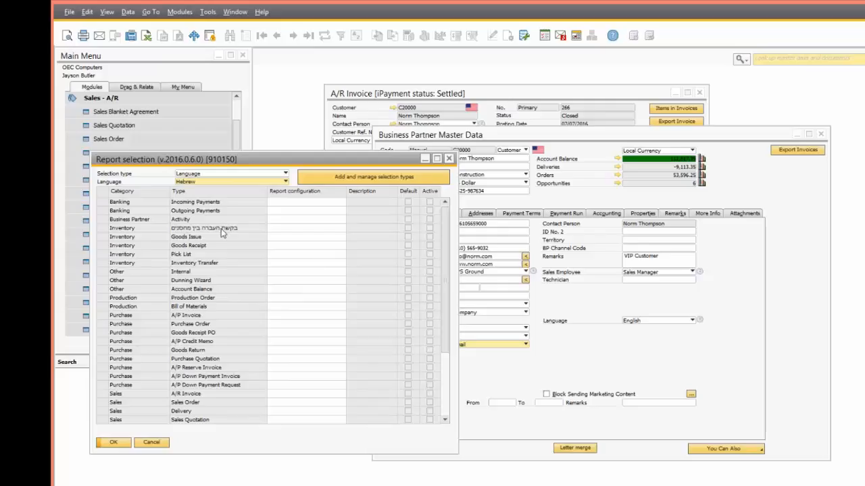
pyautogui.click(227, 181)
pyautogui.click(228, 168)
# Step: Add a Property12 selection type row in the order manager and close the windows
pyautogui.click(325, 179)
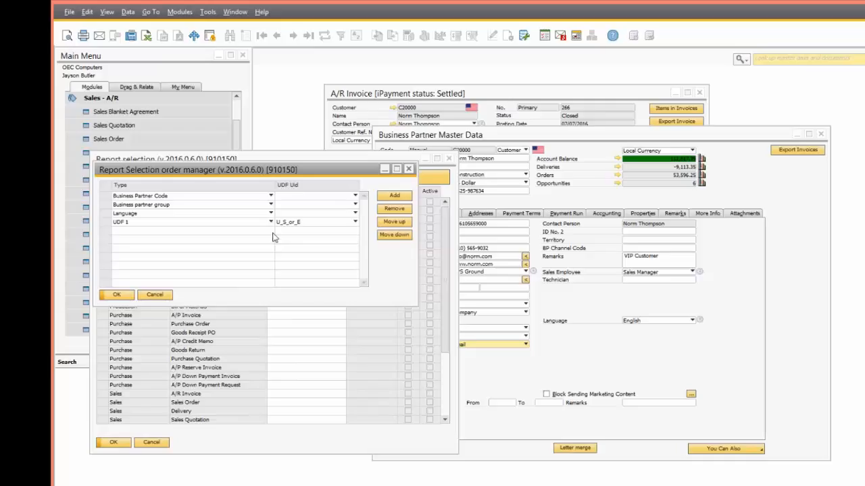
pyautogui.click(391, 197)
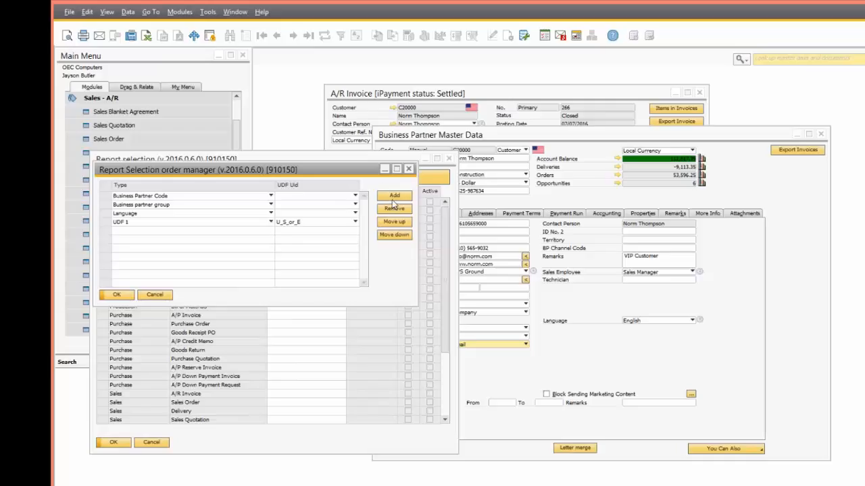
pyautogui.click(141, 232)
pyautogui.scroll(-1, 143, 440)
pyautogui.click(142, 432)
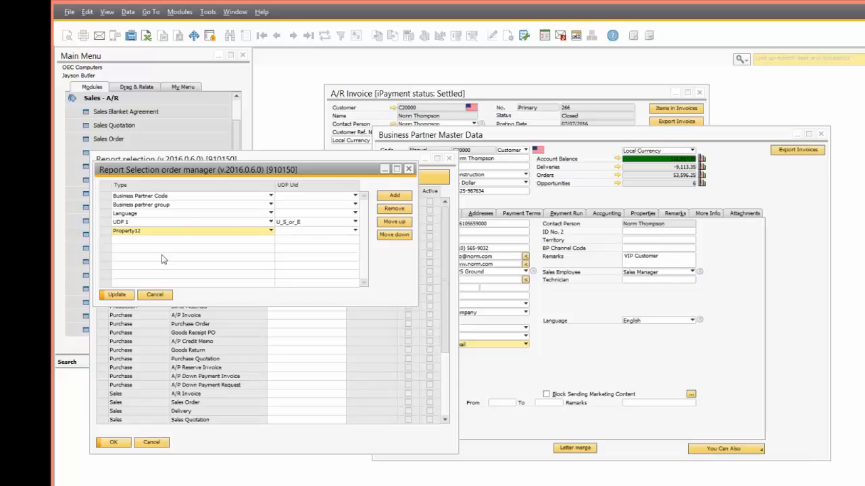
pyautogui.click(154, 295)
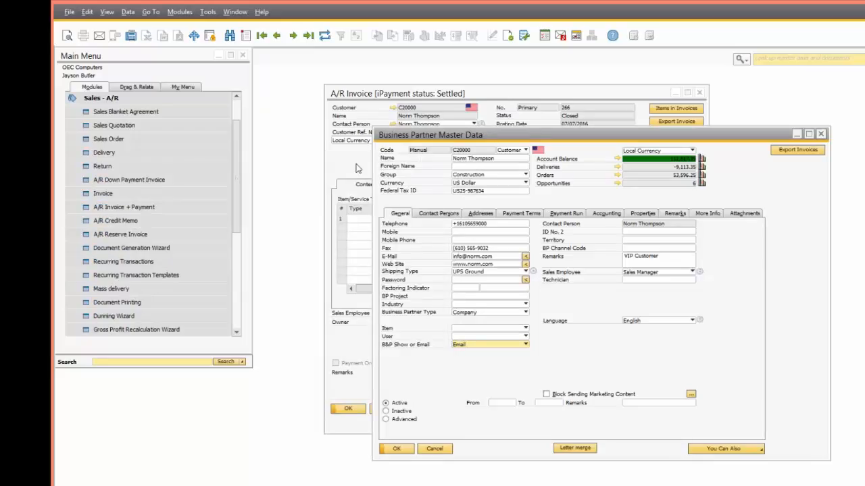
# Step: Open the default A/R Invoice report configuration beside the invoice
pyautogui.click(373, 125)
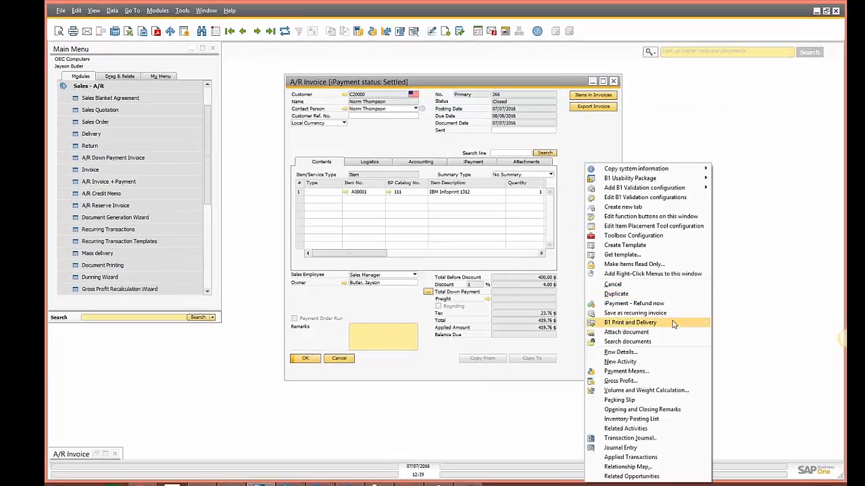
pyautogui.moveTo(673, 323)
pyautogui.moveTo(743, 323)
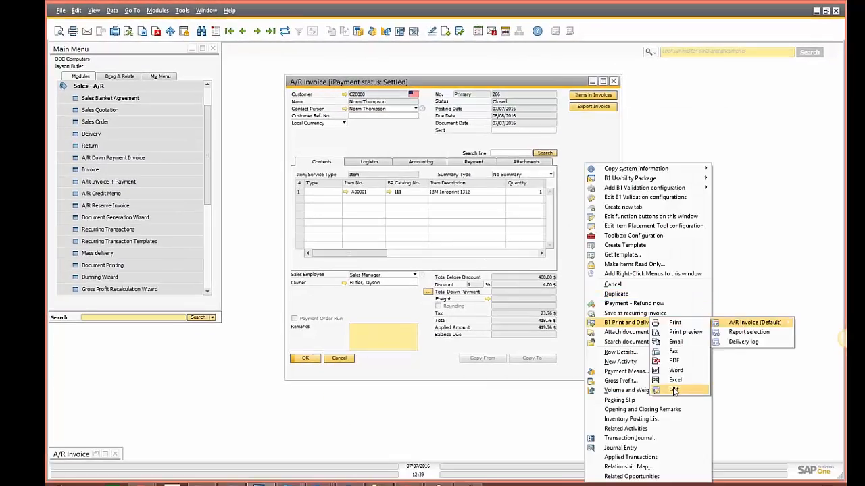
pyautogui.click(673, 390)
pyautogui.moveTo(250, 138); pyautogui.dragTo(362, 242)
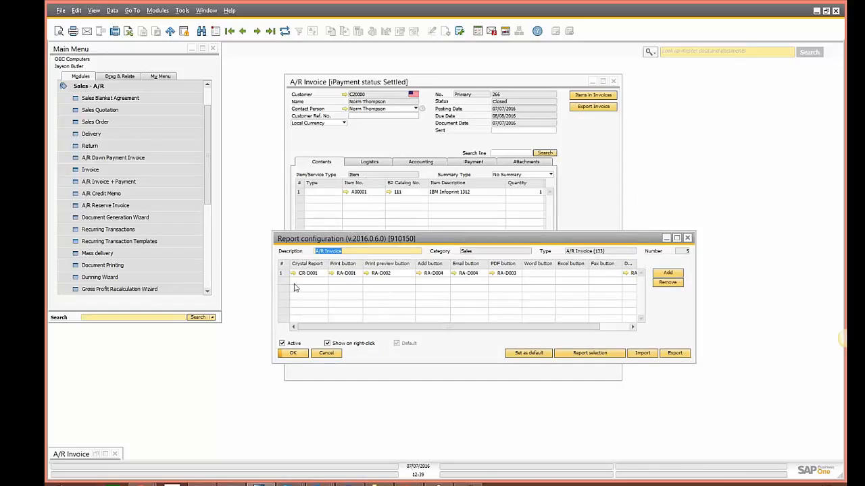
# Step: Inspect print action RA-D001 and cancel, then open save-to-PDF action RA-D003
pyautogui.click(331, 274)
pyautogui.click(233, 123)
pyautogui.click(209, 274)
pyautogui.click(493, 273)
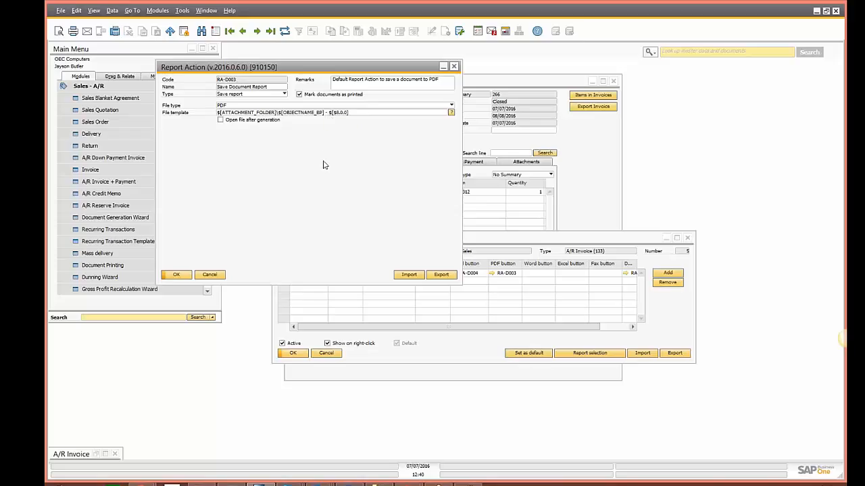
# Step: View the help's keyword overview appendix, then close RA-D003 unchanged
pyautogui.press('F1')
pyautogui.click(112, 262)
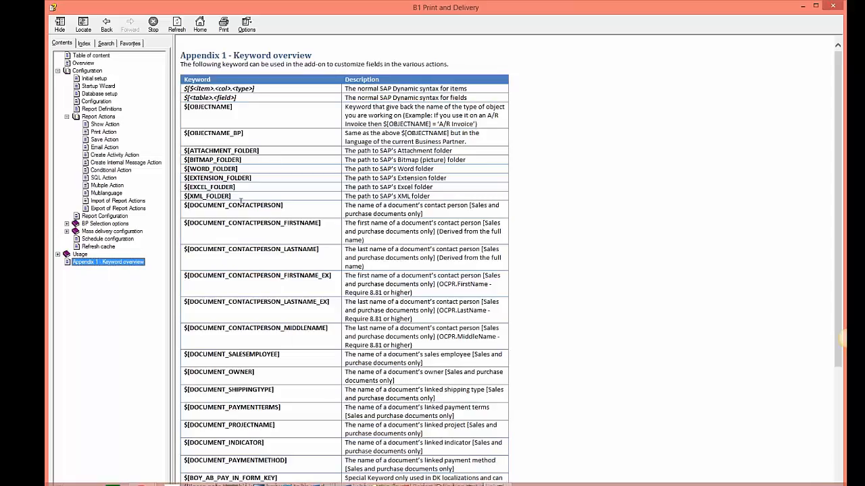
pyautogui.hotkey('alt', 'Tab')
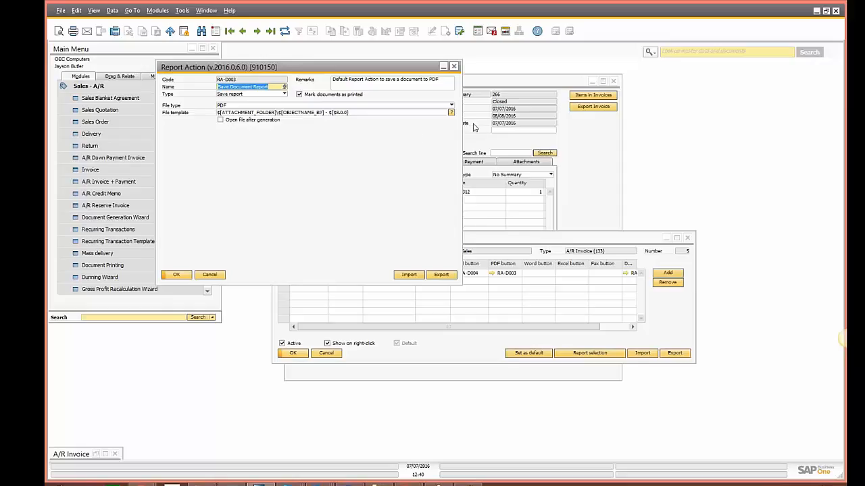
pyautogui.click(221, 277)
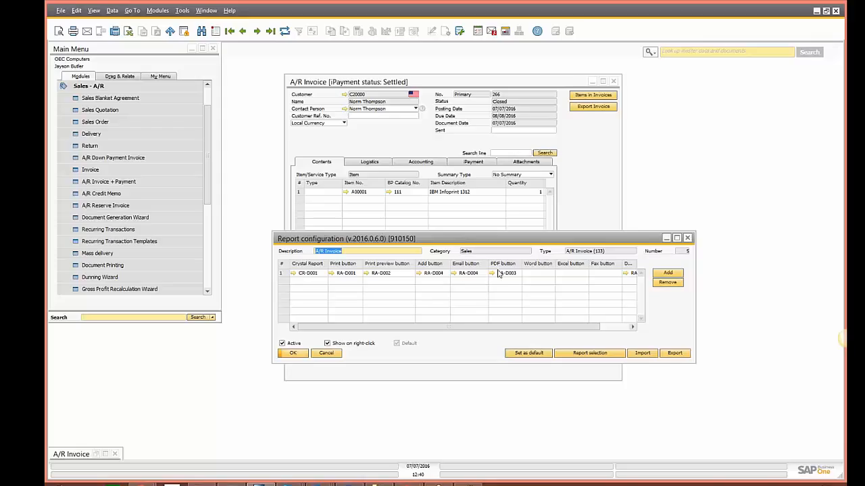
# Step: Reopen RA-D003, confirm PDF as the file type, and cancel
pyautogui.click(493, 273)
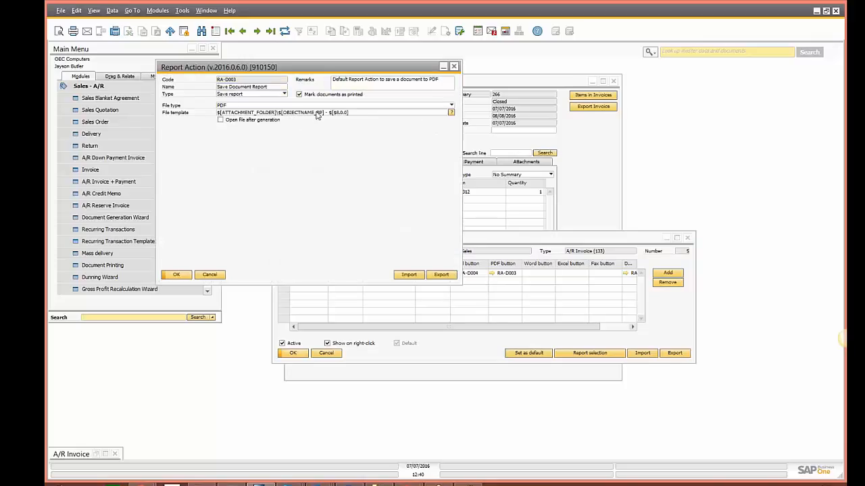
pyautogui.click(245, 107)
pyautogui.click(224, 114)
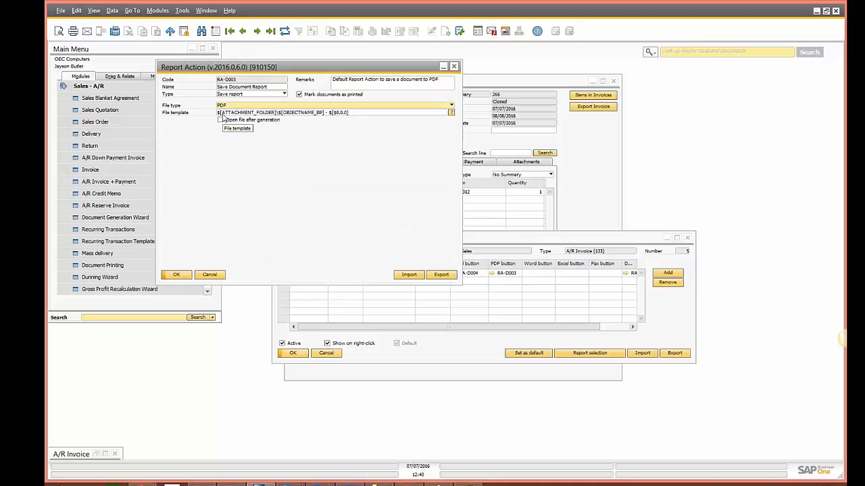
pyautogui.click(212, 276)
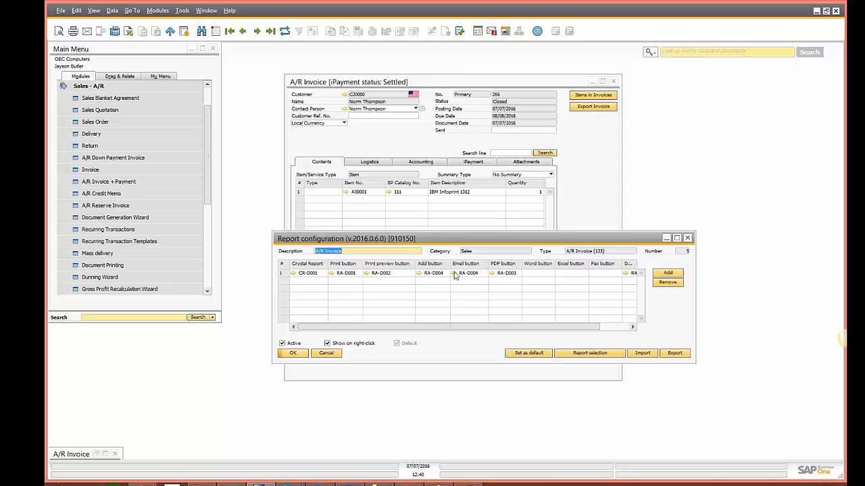
# Step: Review the email body translations of email action RA-D004
pyautogui.click(455, 274)
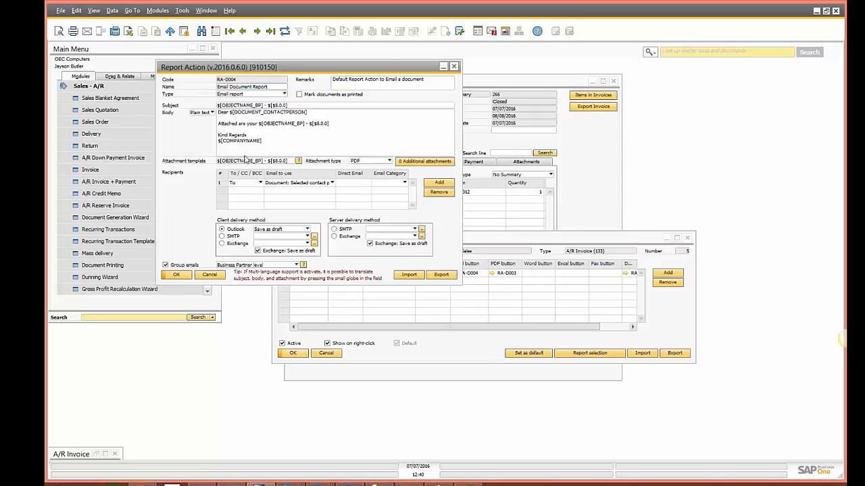
pyautogui.click(429, 137)
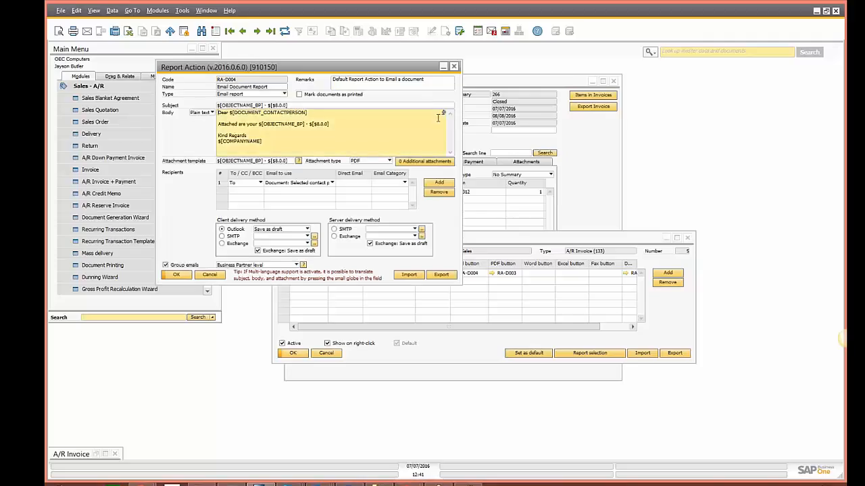
pyautogui.click(443, 112)
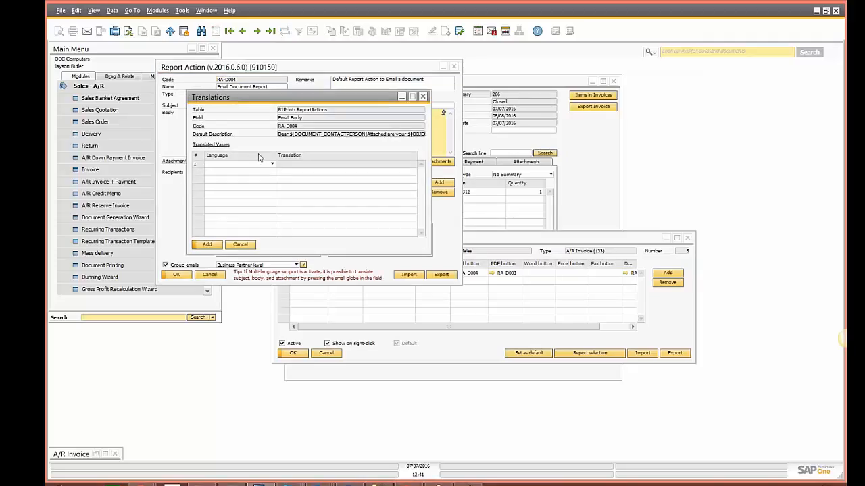
pyautogui.click(248, 245)
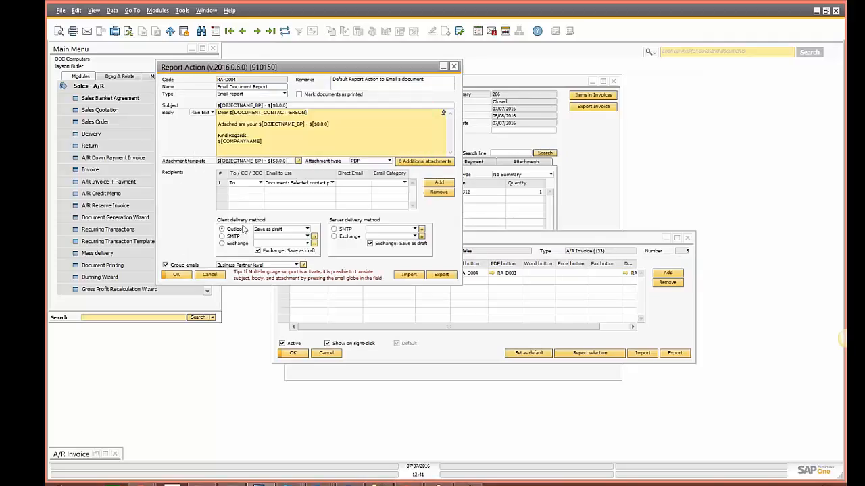
# Step: Check RA-D004's recipient options, keep the document's contact person, and close everything unchanged
pyautogui.click(245, 183)
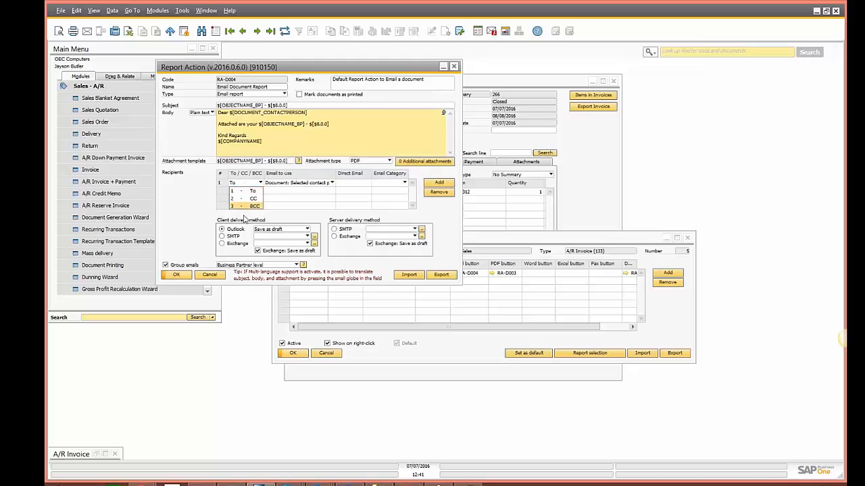
pyautogui.click(291, 183)
pyautogui.click(292, 184)
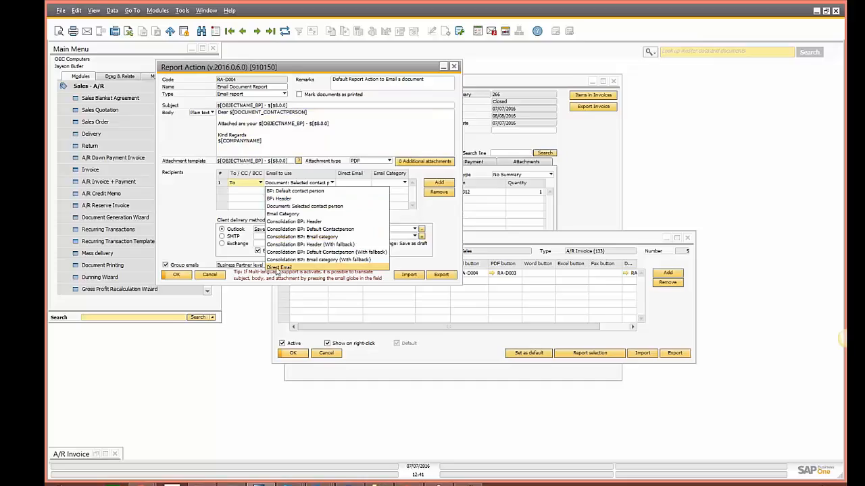
pyautogui.click(208, 220)
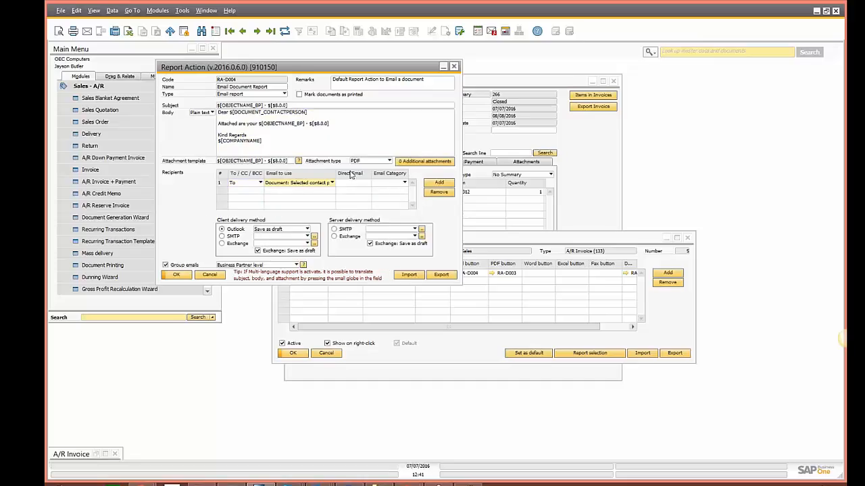
pyautogui.click(208, 277)
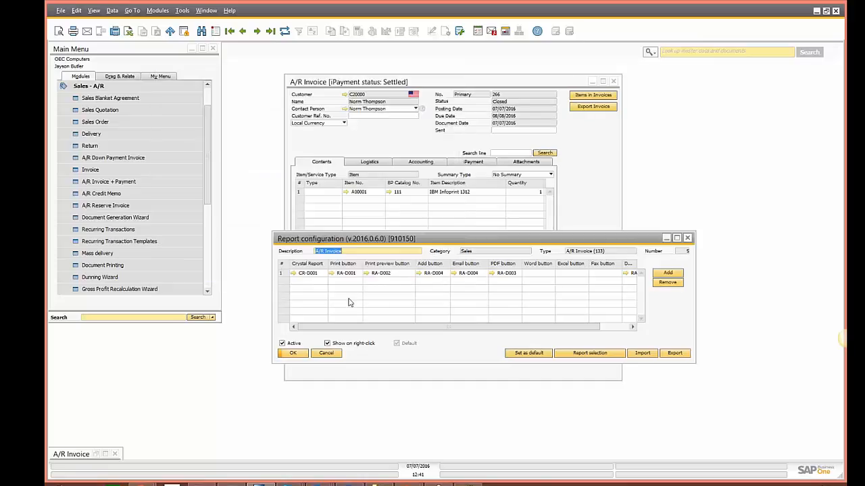
pyautogui.click(333, 358)
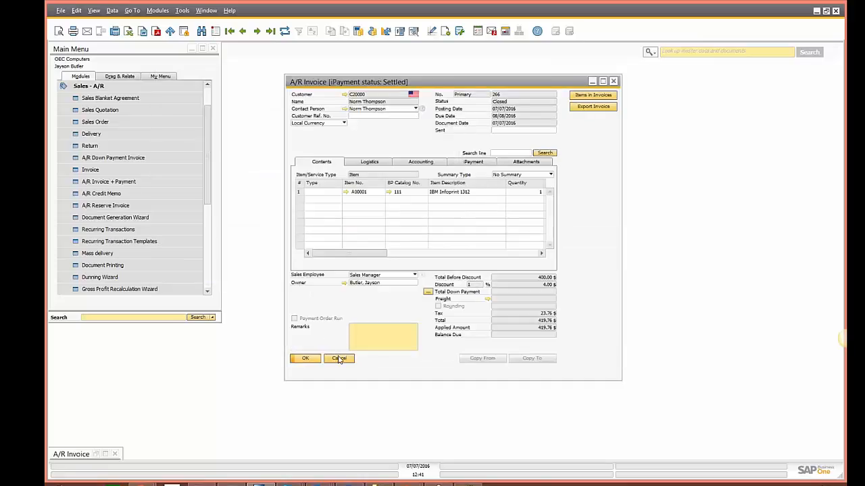
pyautogui.click(340, 362)
# Step: Add a sales quotation for customer C20000 with one item A00001
pyautogui.click(136, 109)
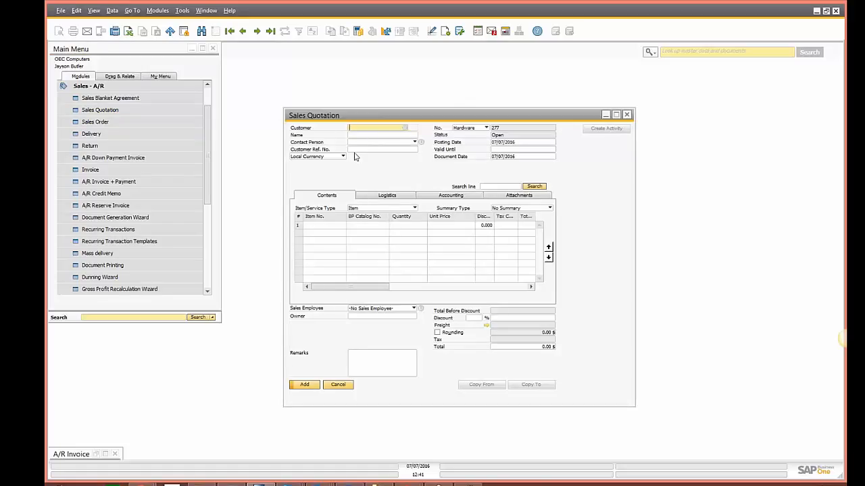
pyautogui.press('Tab')
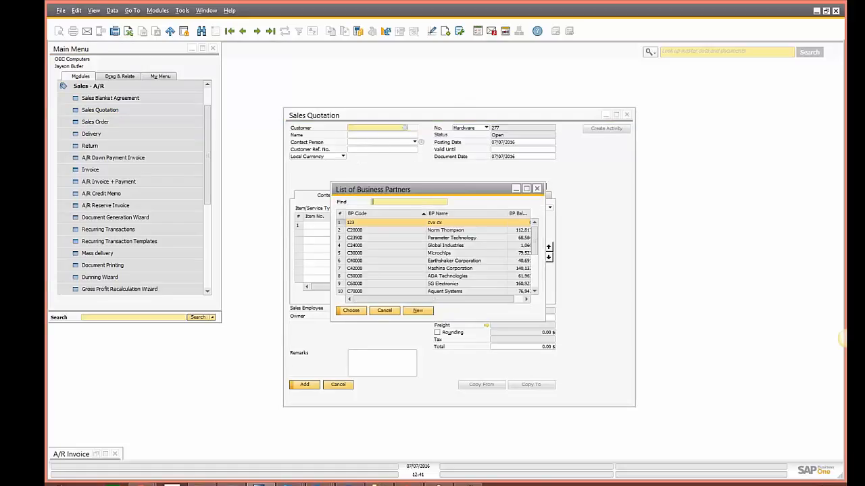
pyautogui.doubleClick(418, 234)
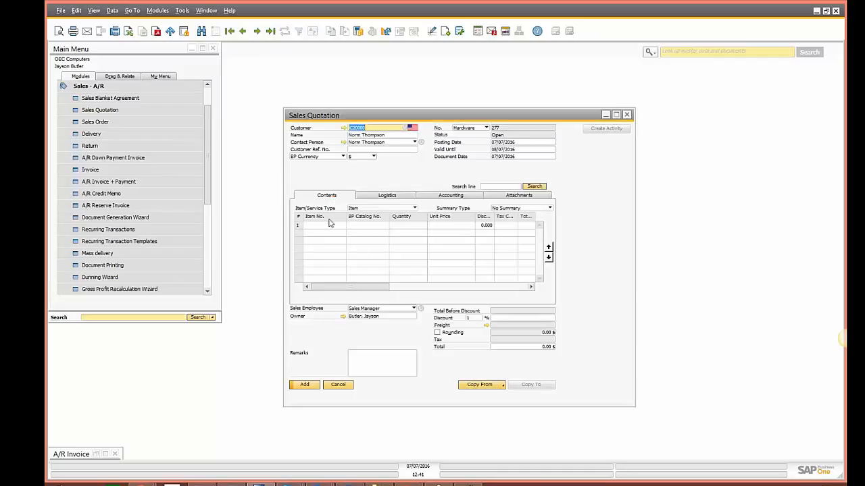
pyautogui.click(324, 225)
pyautogui.press('Tab')
pyautogui.doubleClick(361, 233)
pyautogui.click(304, 386)
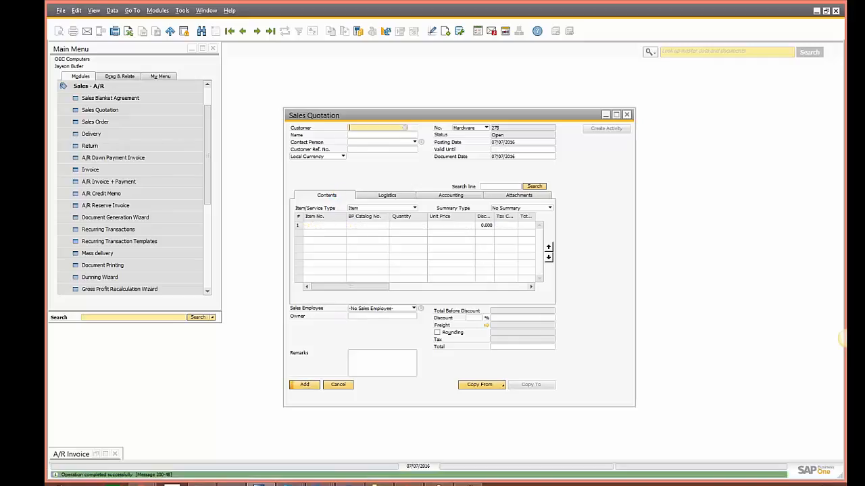
# Step: Check the Sales Quotation - 277 draft and its PDF attachment in Outlook's Drafts folder
pyautogui.moveTo(319, 485)
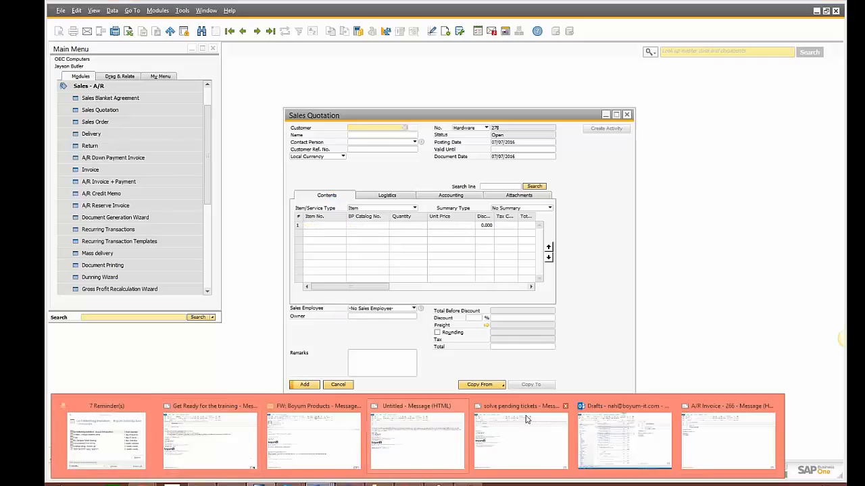
pyautogui.click(597, 424)
pyautogui.click(246, 103)
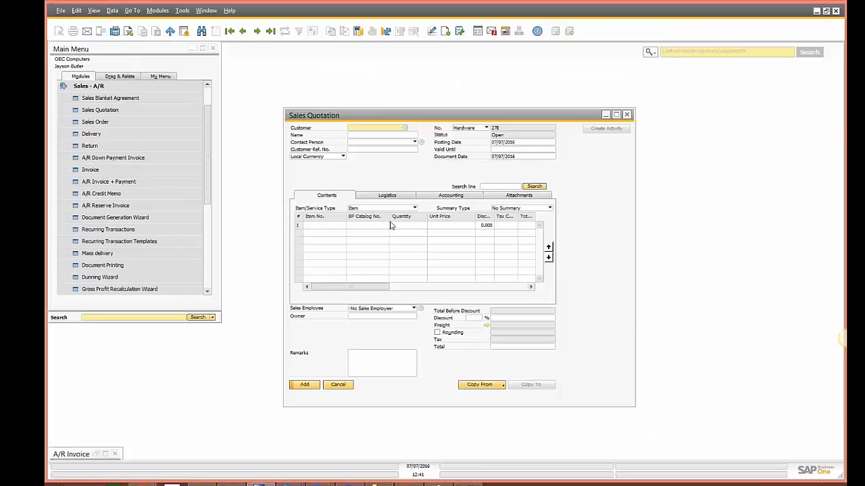
pyautogui.press('Tab')
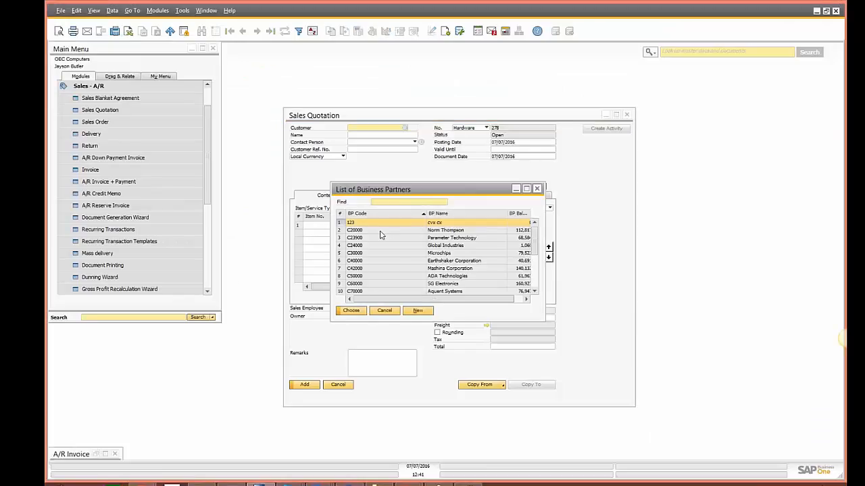
# Step: Create business partner Test1, accepting the group's price list and discount
pyautogui.click(418, 311)
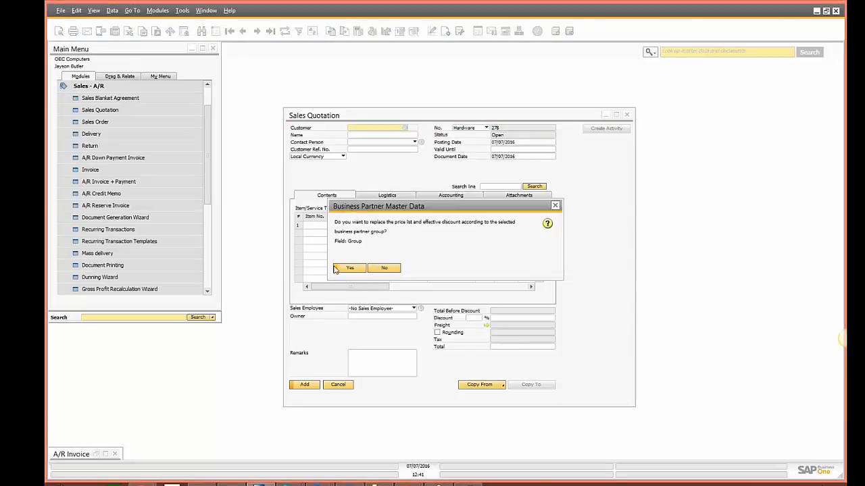
pyautogui.click(360, 268)
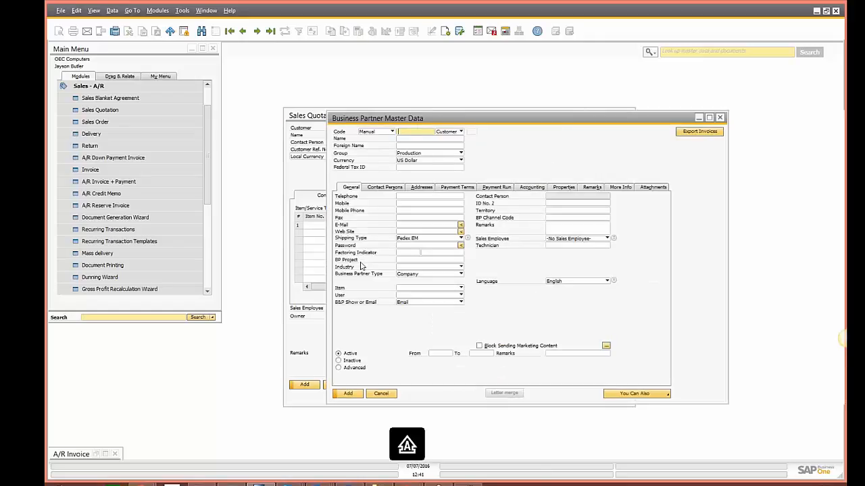
pyautogui.write('Test')
pyautogui.press('Tab')
pyautogui.write('T')
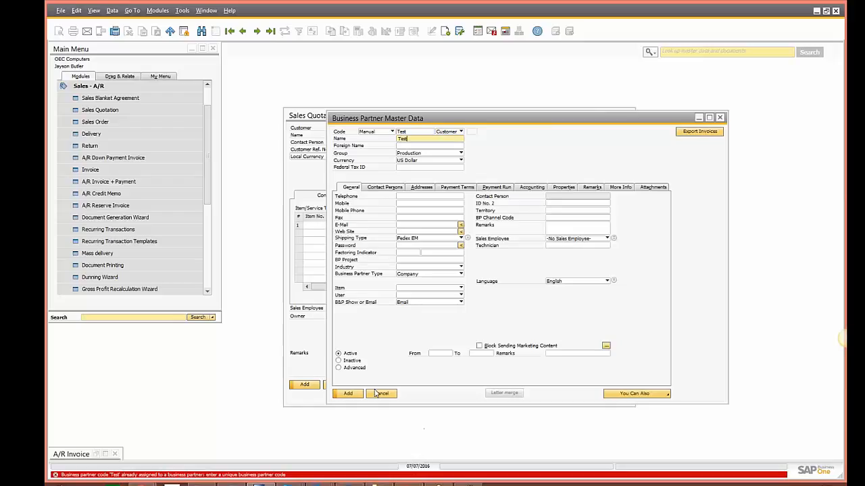
pyautogui.doubleClick(411, 132)
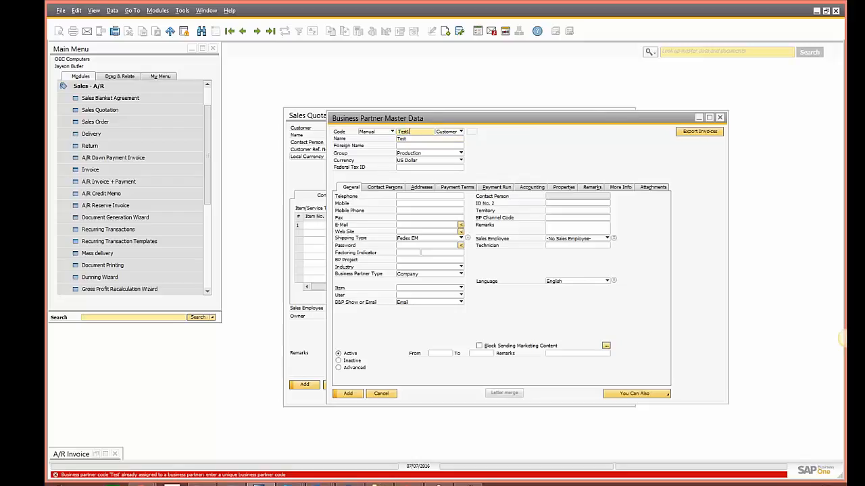
pyautogui.write('1')
pyautogui.press('Tab')
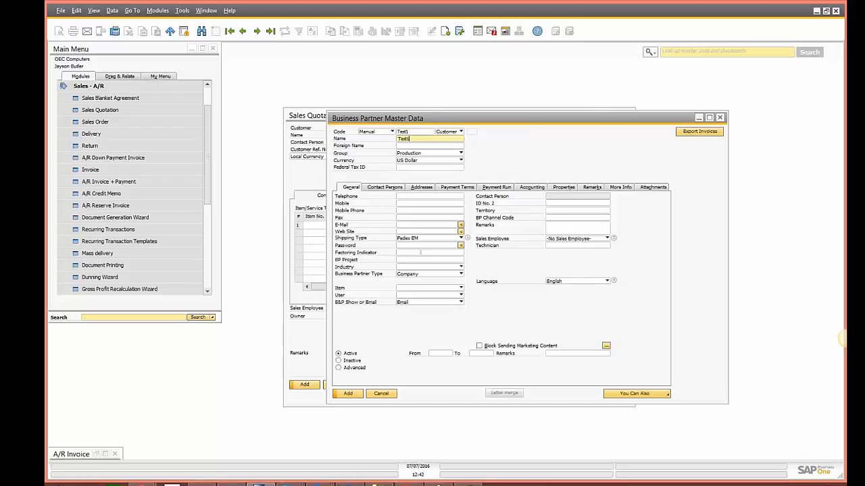
pyautogui.press('Return')
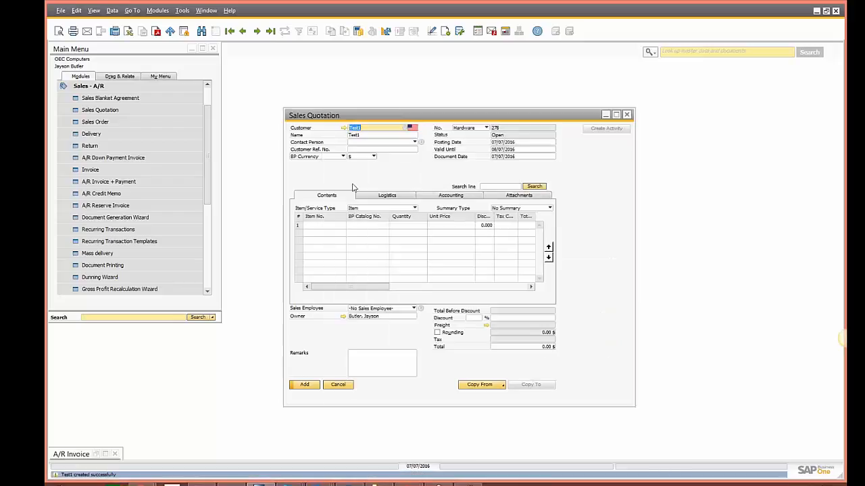
# Step: Put item A00001 on the first row and add the quotation for Test1
pyautogui.click(328, 226)
pyautogui.press('Tab')
pyautogui.doubleClick(368, 231)
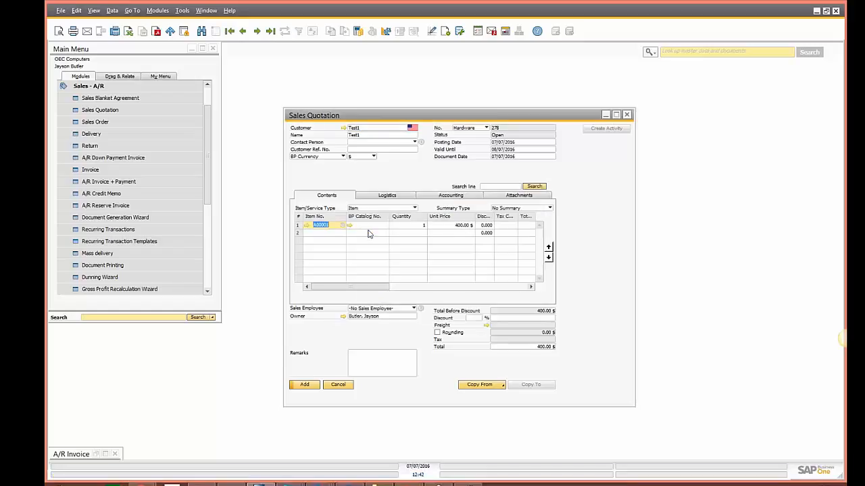
pyautogui.click(294, 385)
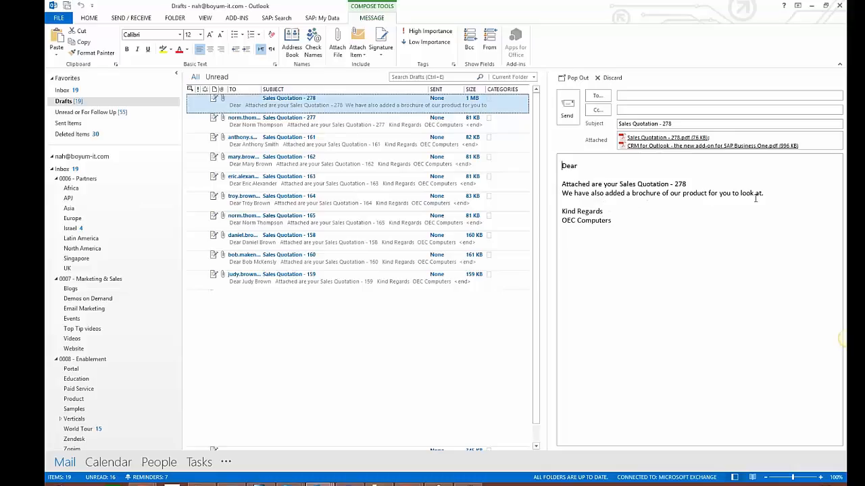
# Step: Open the CRM for Outlook brochure PDF attached to the Sales Quotation - 278 draft
pyautogui.doubleClick(646, 146)
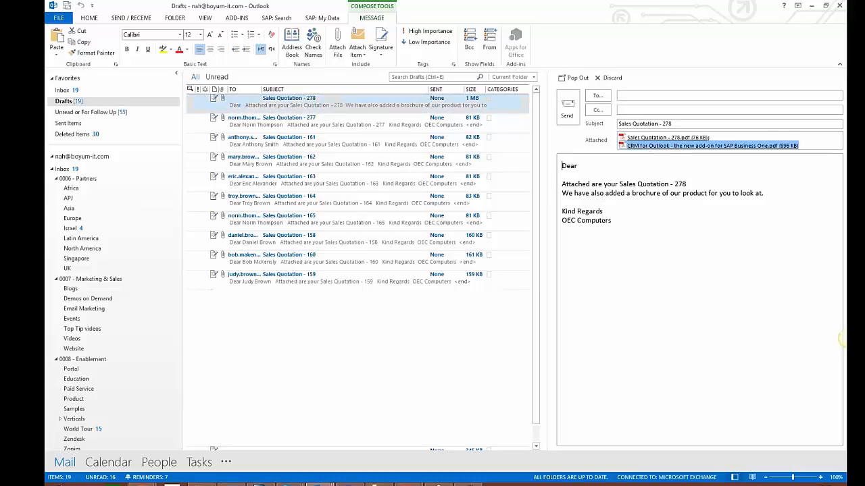
pyautogui.scroll(-3, 531, 197)
# Step: Read through the brochure pages, close Acrobat Reader and return to SAP Business One
pyautogui.scroll(-20, 531, 201)
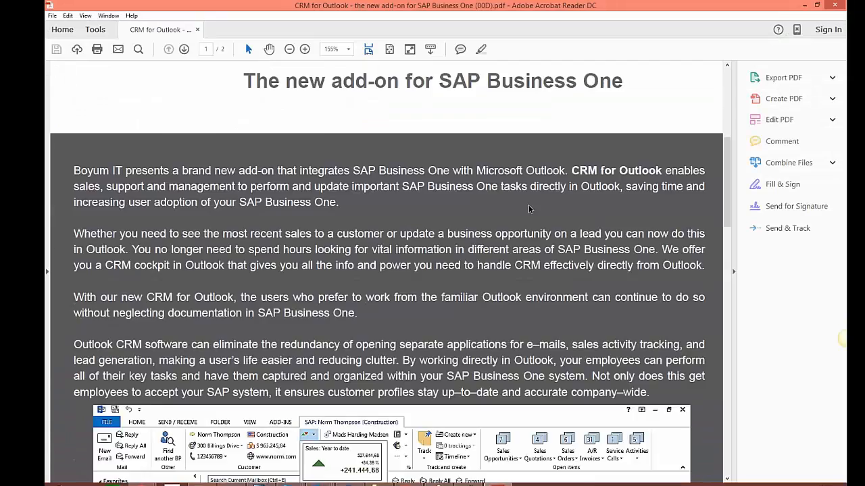
pyautogui.scroll(-13, 528, 207)
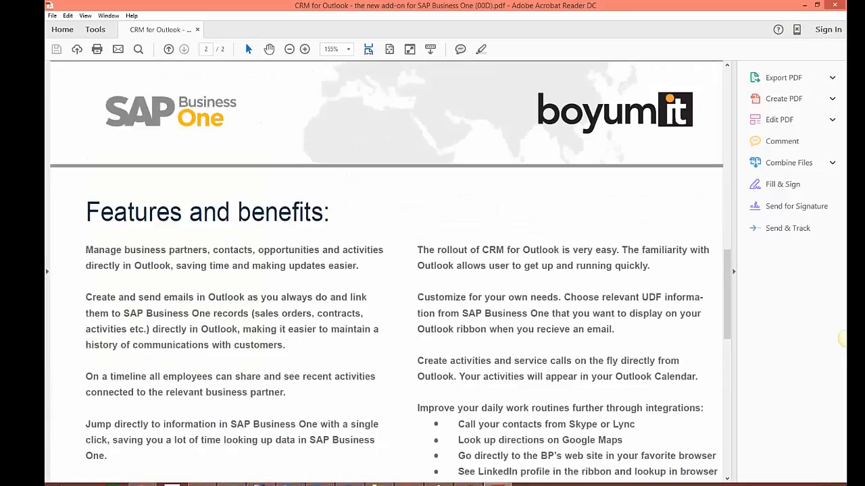
pyautogui.scroll(-2, 527, 206)
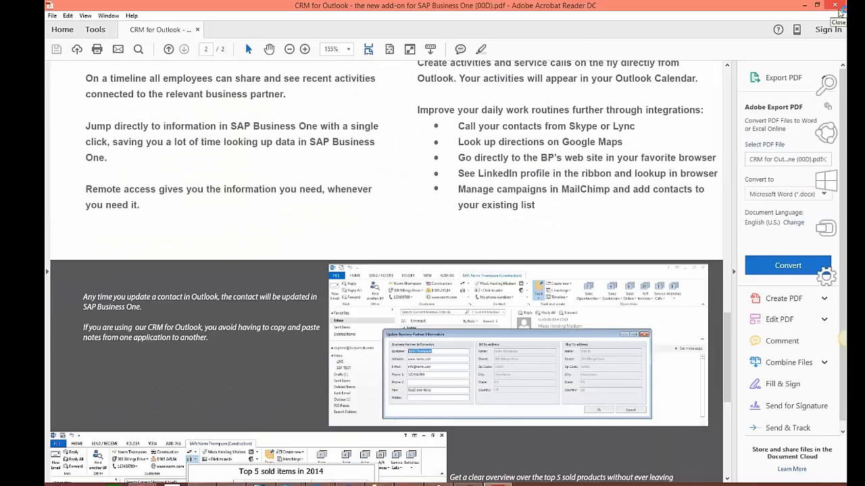
pyautogui.click(836, 7)
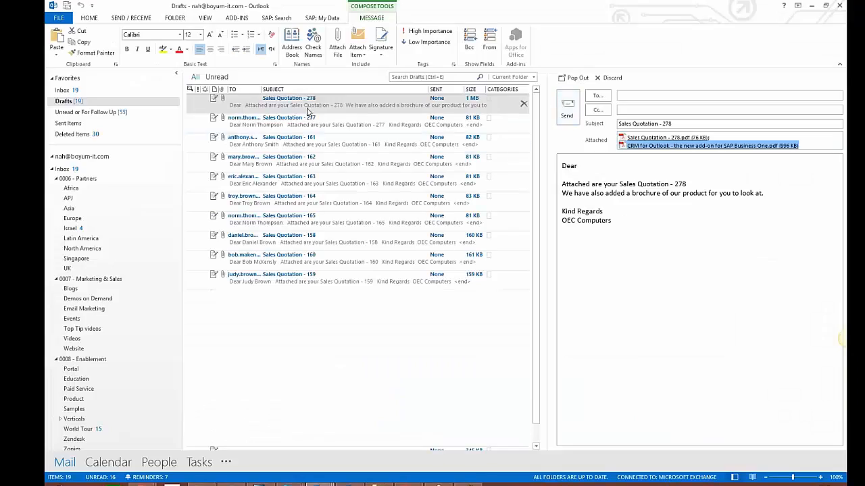
pyautogui.click(259, 484)
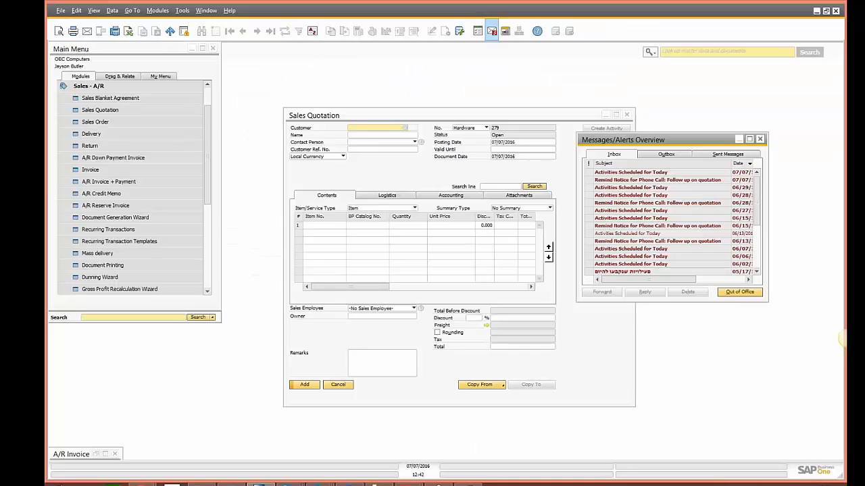
# Step: Dismiss Messages/Alerts and list the activities related to quotation 278
pyautogui.click(741, 140)
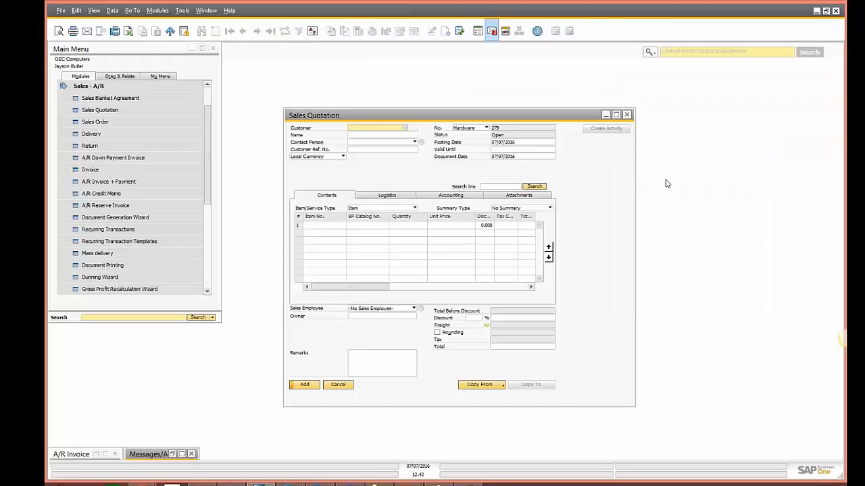
pyautogui.rightClick(587, 229)
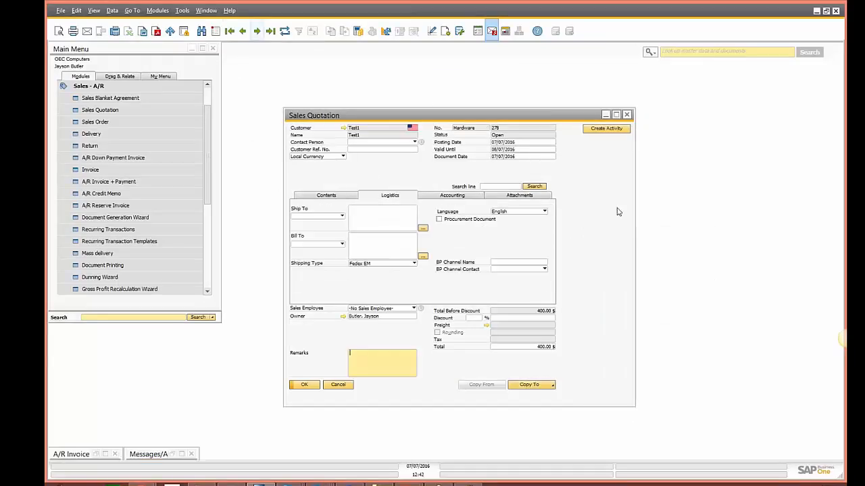
pyautogui.click(329, 196)
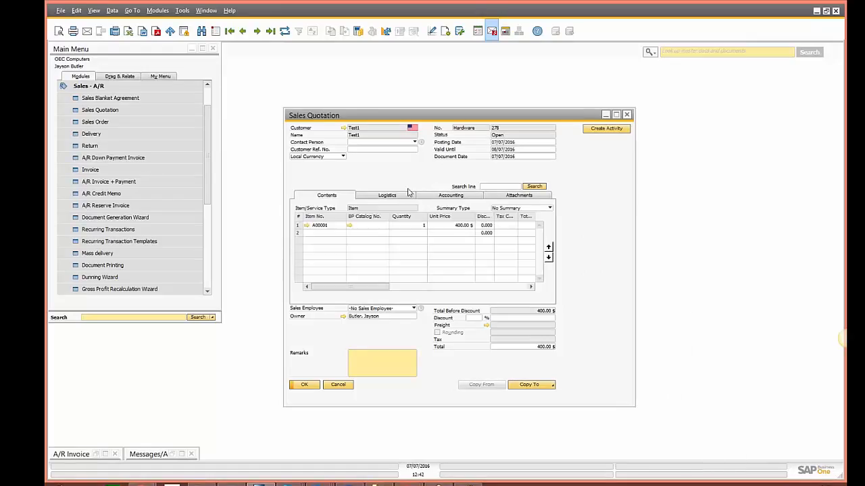
pyautogui.rightClick(624, 206)
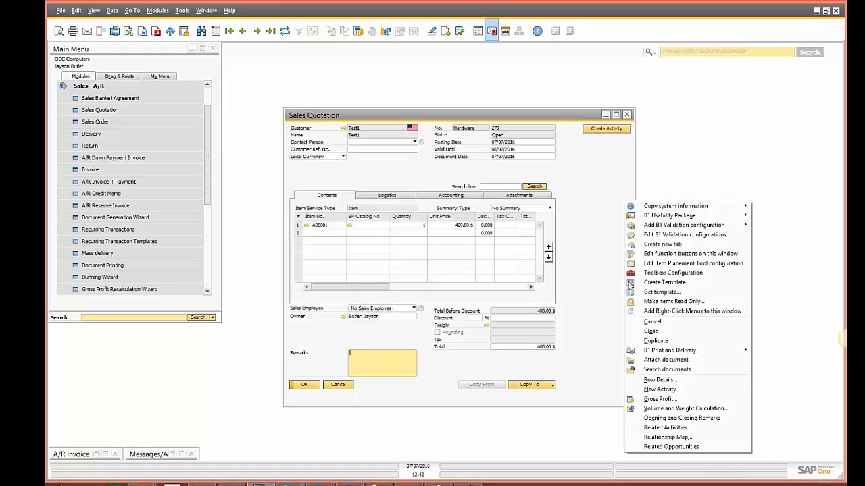
pyautogui.click(662, 427)
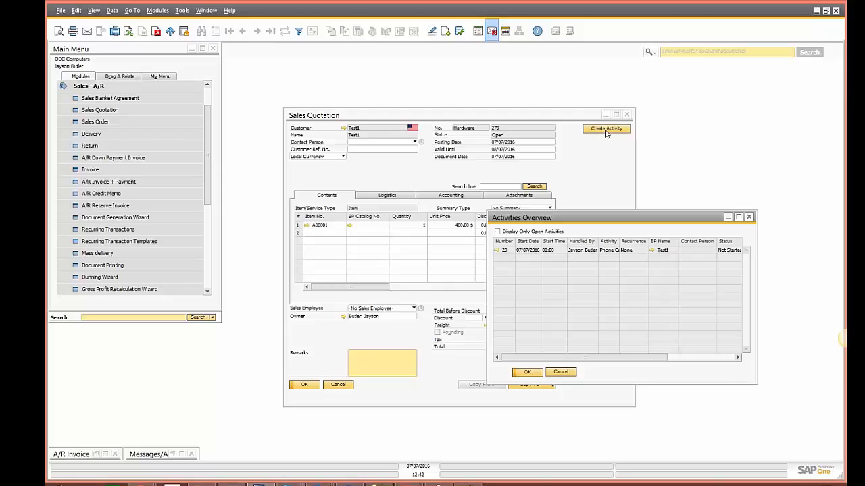
# Step: Review follow-up phone call activity 23's linked document, note, general and attachment tabs, then cancel both windows
pyautogui.click(498, 250)
pyautogui.click(676, 231)
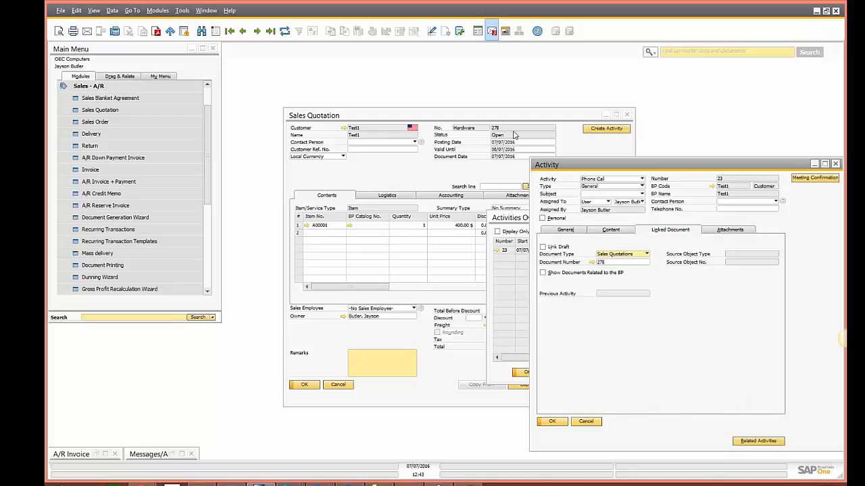
pyautogui.click(612, 230)
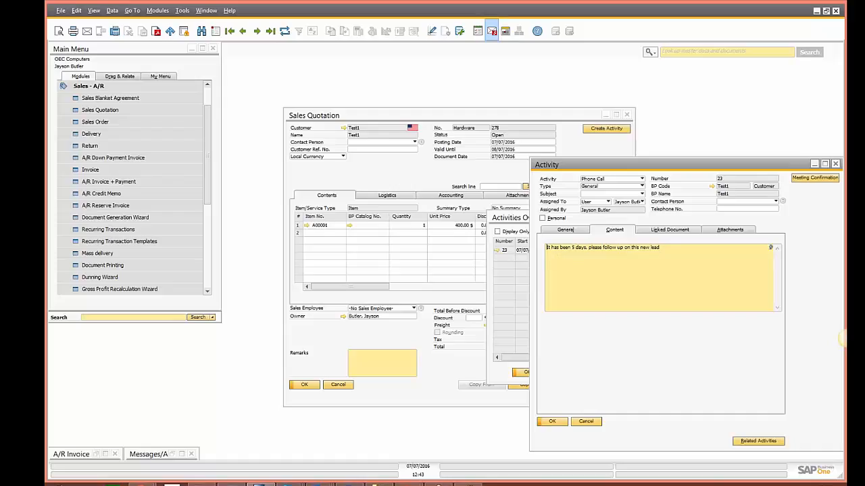
pyautogui.click(547, 232)
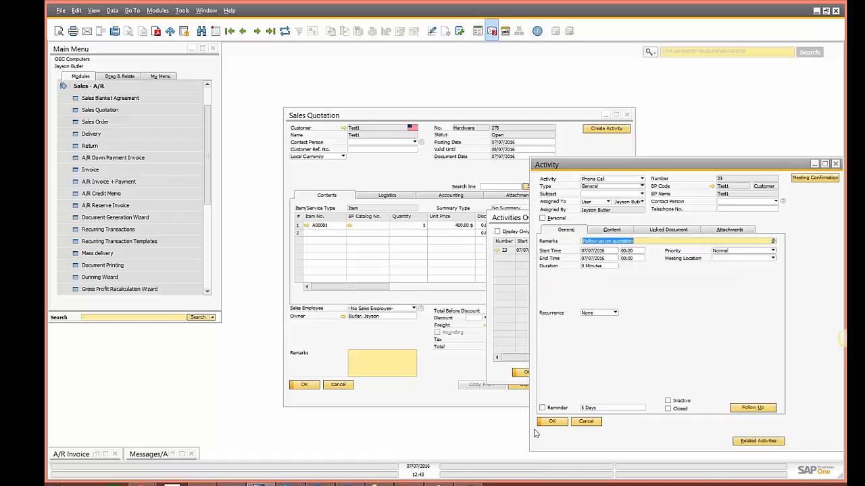
pyautogui.click(743, 231)
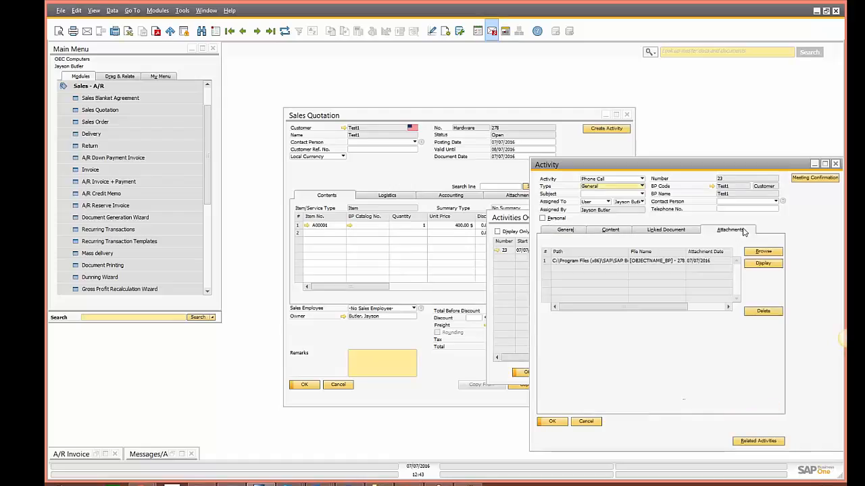
pyautogui.click(585, 421)
pyautogui.click(561, 372)
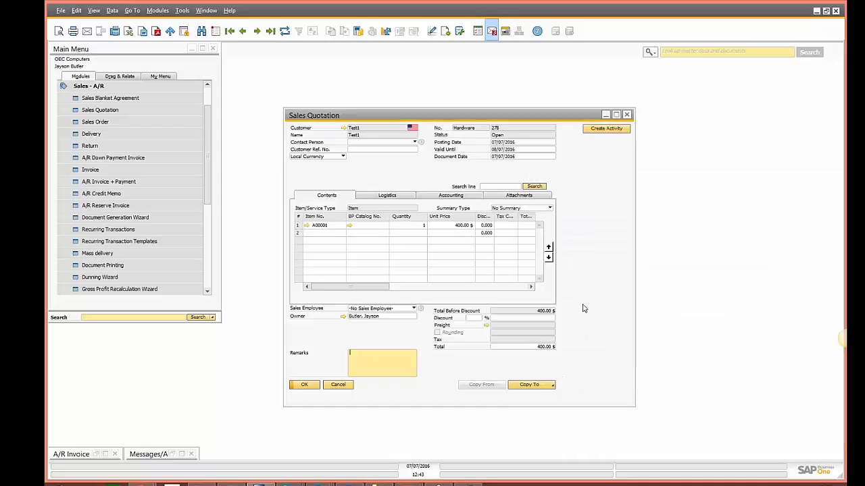
# Step: Open the default sales quotation delivery setup and its add action RA-009
pyautogui.rightClick(601, 258)
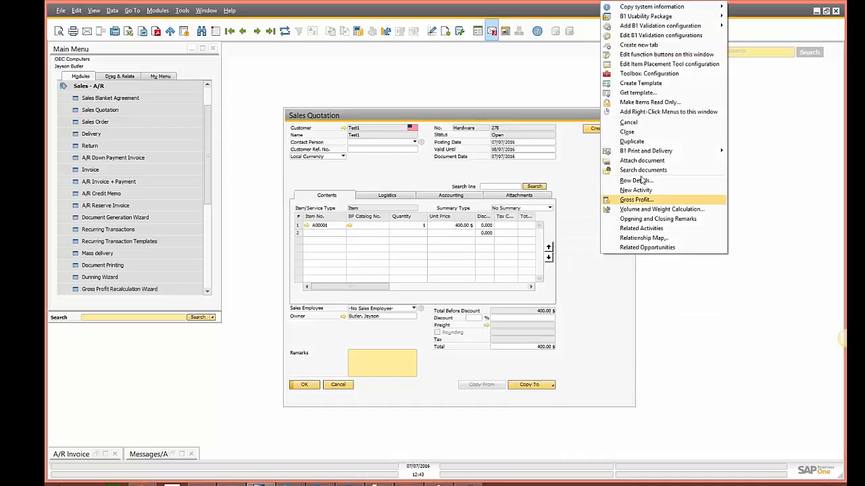
pyautogui.moveTo(708, 158)
pyautogui.moveTo(770, 154)
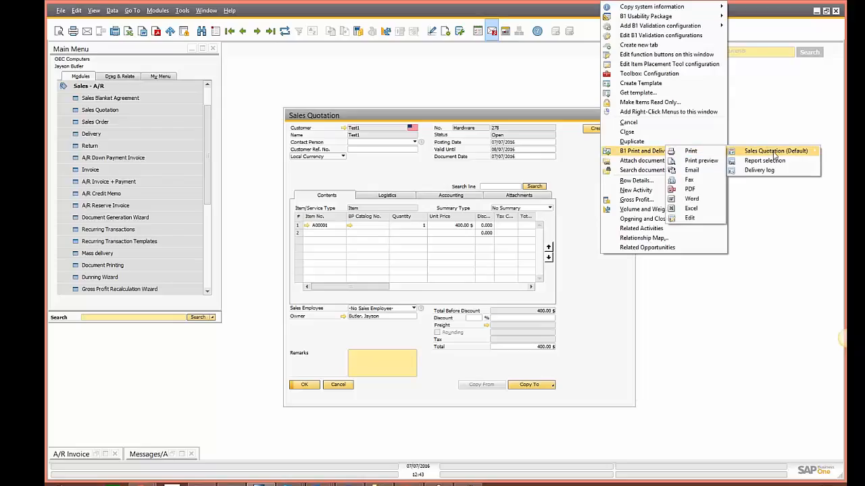
pyautogui.click(681, 218)
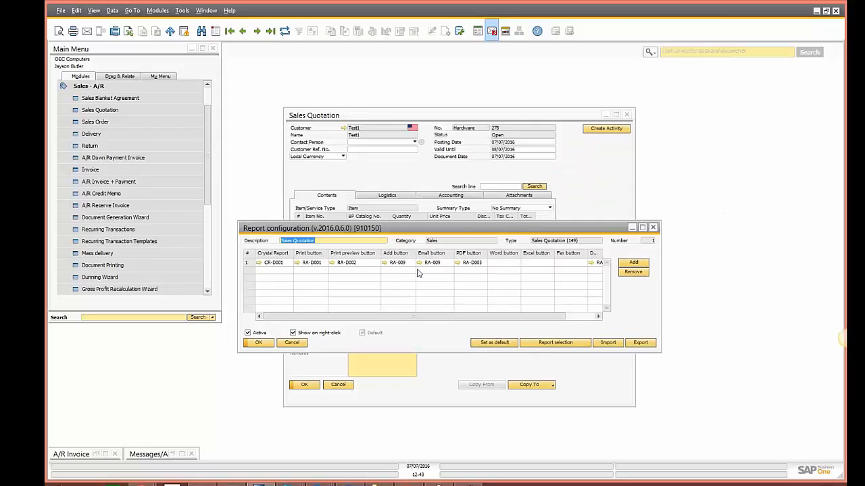
pyautogui.click(383, 265)
pyautogui.click(385, 264)
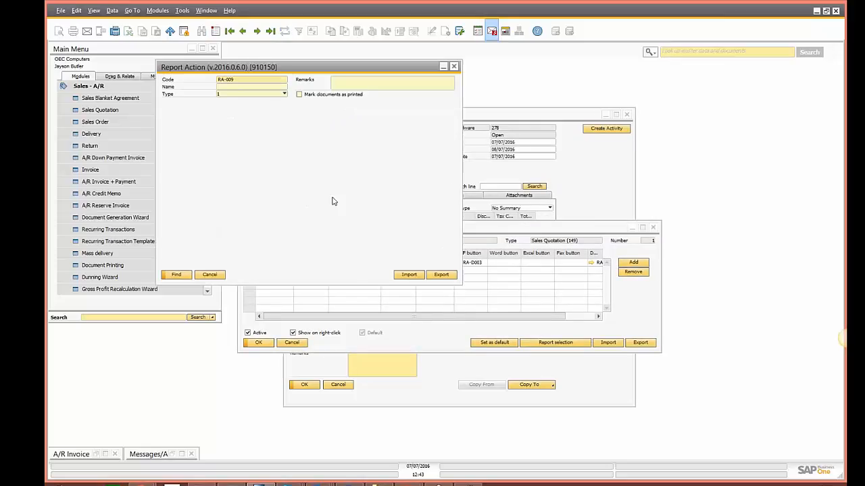
pyautogui.moveTo(246, 67); pyautogui.dragTo(436, 184)
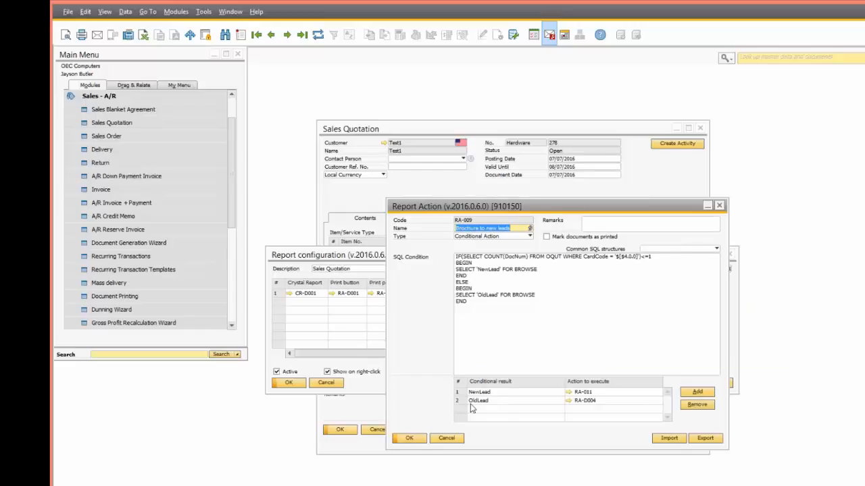
# Step: Open action RA-011 Lead handeling and its sub-actions RA-008 and RA-010 Follow up
pyautogui.click(569, 399)
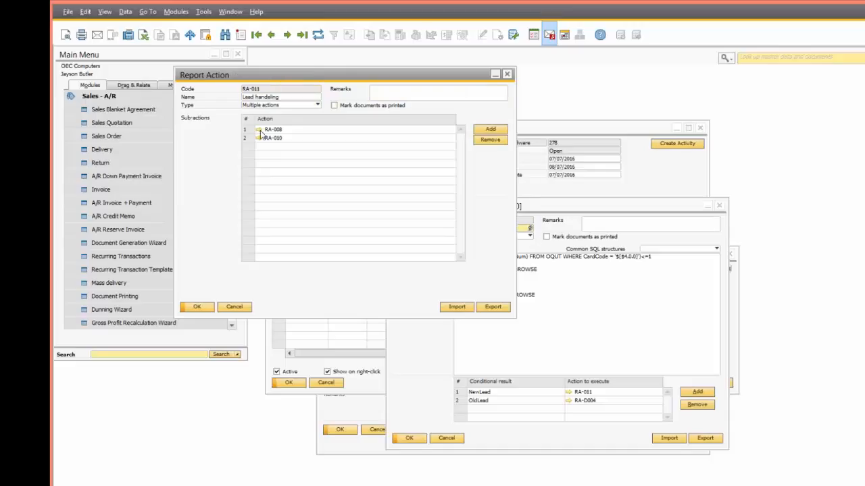
pyautogui.click(260, 130)
pyautogui.moveTo(273, 77); pyautogui.dragTo(524, 51)
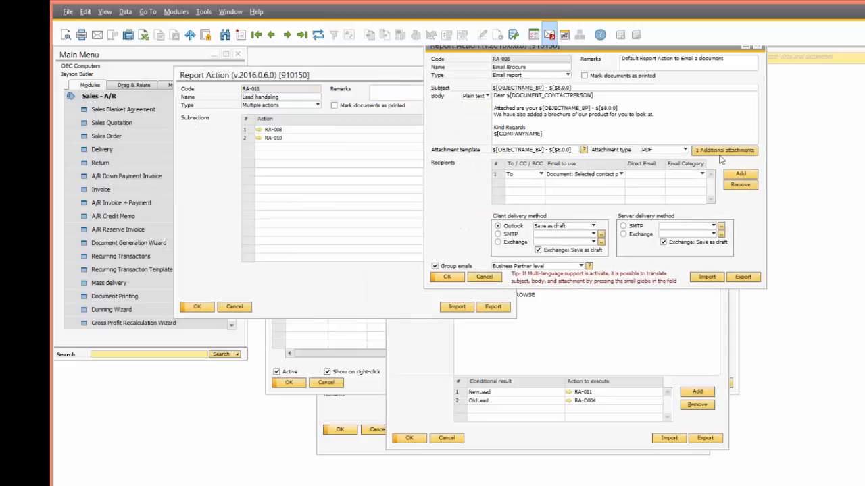
pyautogui.click(261, 139)
pyautogui.moveTo(313, 84); pyautogui.dragTo(580, 188)
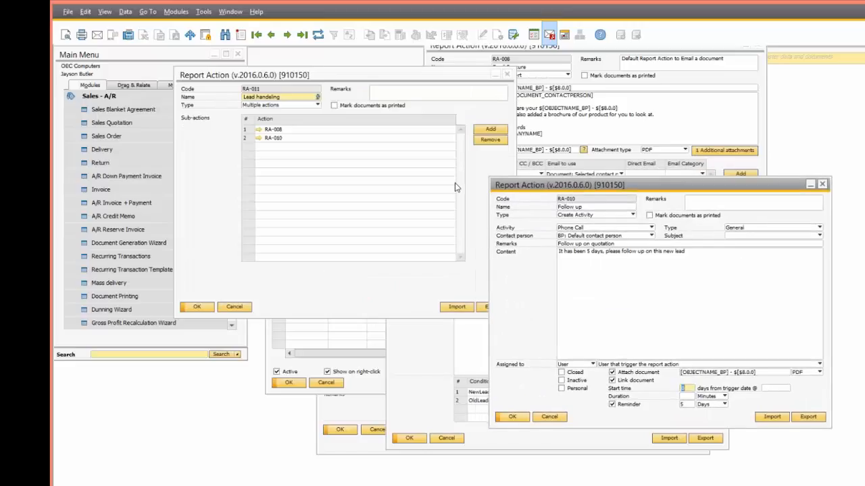
# Step: Draft a new Lead handeling sub-action creating an internal message 'New lead' for a user
pyautogui.click(478, 171)
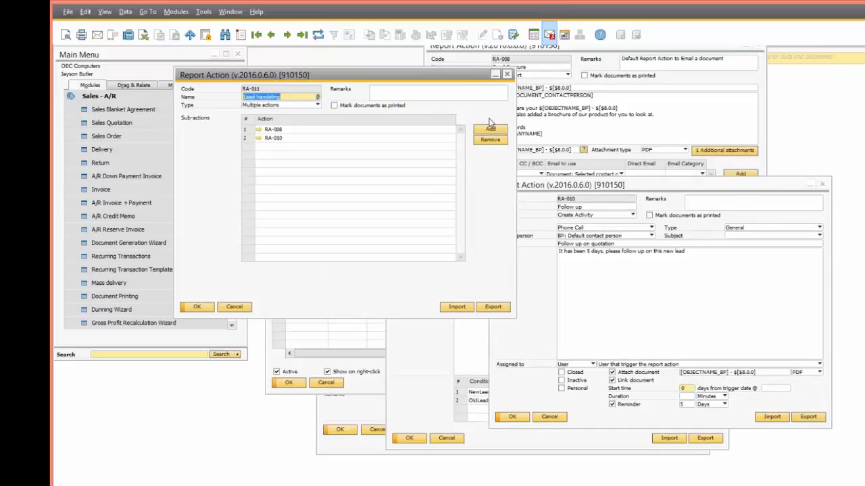
pyautogui.click(491, 130)
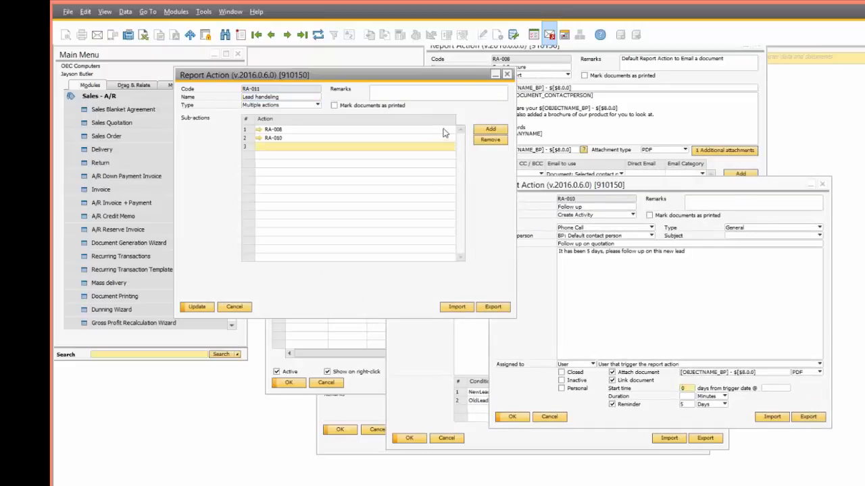
pyautogui.press('Tab')
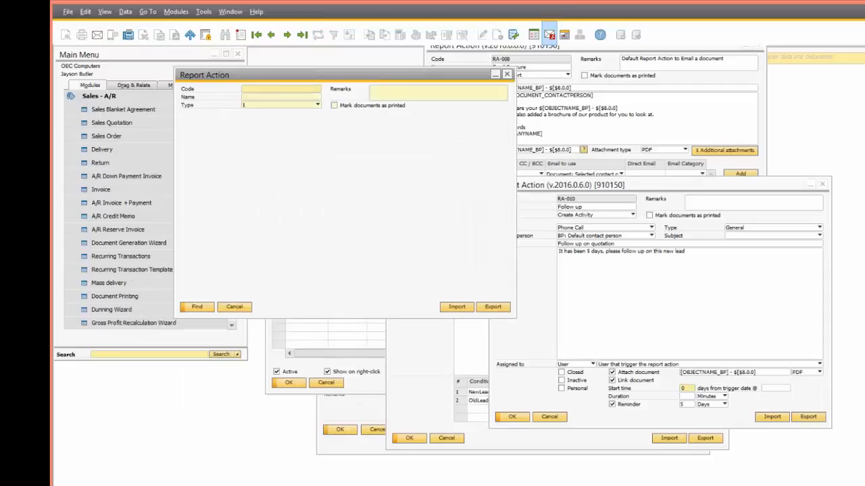
pyautogui.hotkey('ctrl', 'a')
pyautogui.click(285, 106)
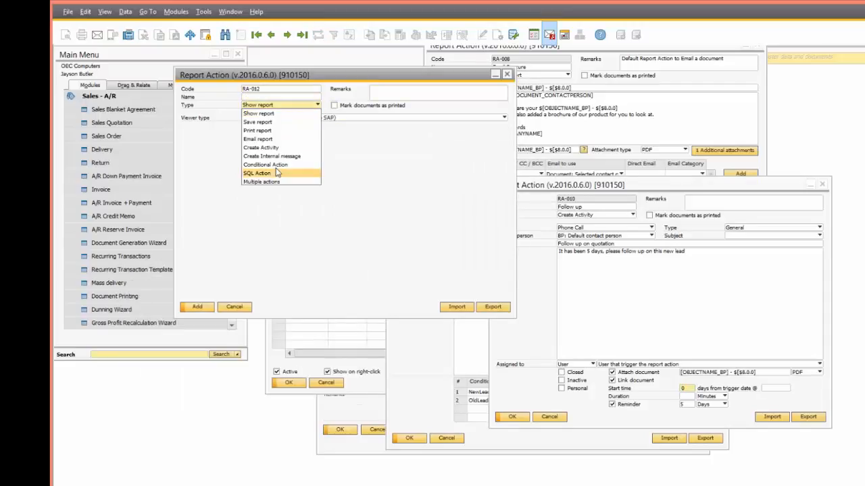
pyautogui.click(271, 156)
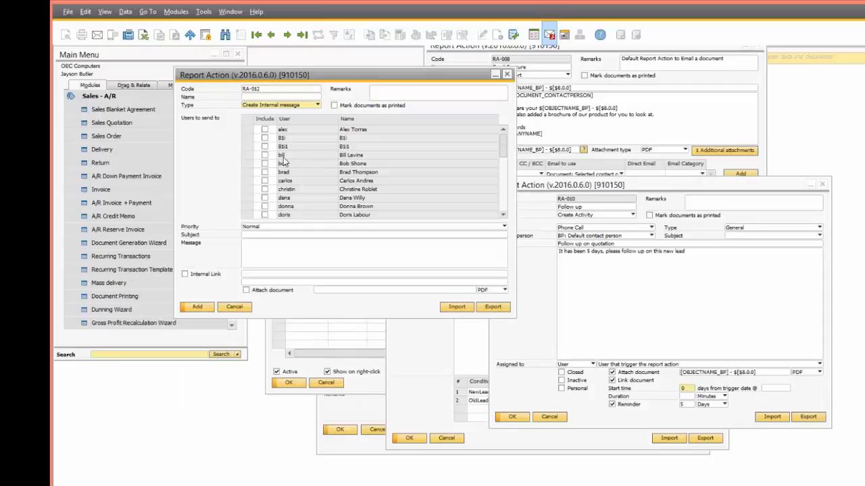
pyautogui.click(265, 197)
pyautogui.click(245, 243)
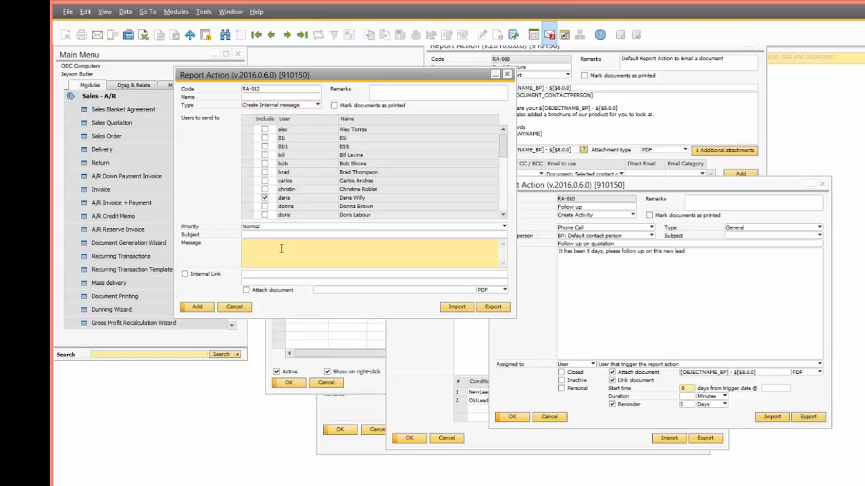
pyautogui.write('New lead')
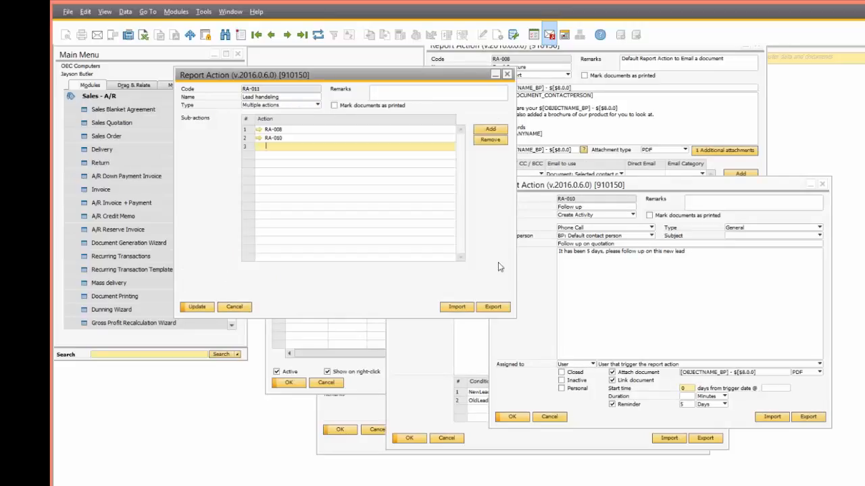
# Step: Cancel the Lead handeling, Follow up, RA-008, RA-009 and report configuration windows
pyautogui.click(233, 306)
pyautogui.click(549, 416)
pyautogui.click(484, 277)
pyautogui.click(450, 439)
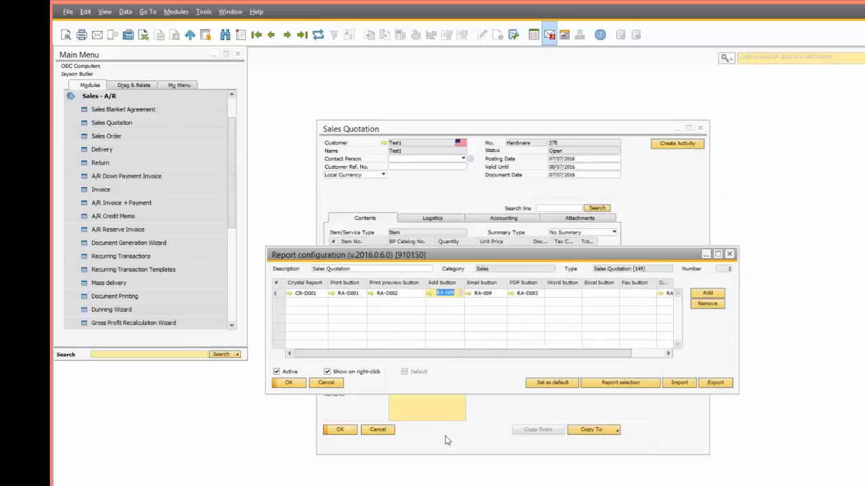
pyautogui.click(326, 383)
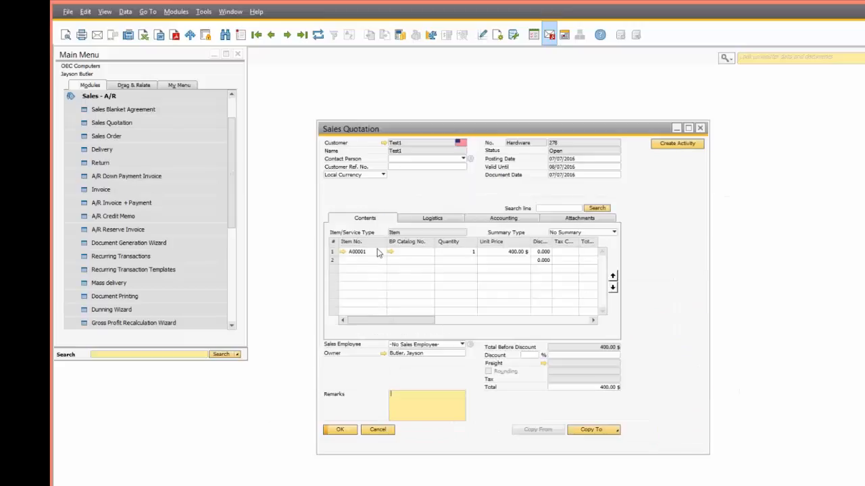
# Step: Close the quotation and run a mass Email delivery of Due date reminder system documents
pyautogui.click(390, 436)
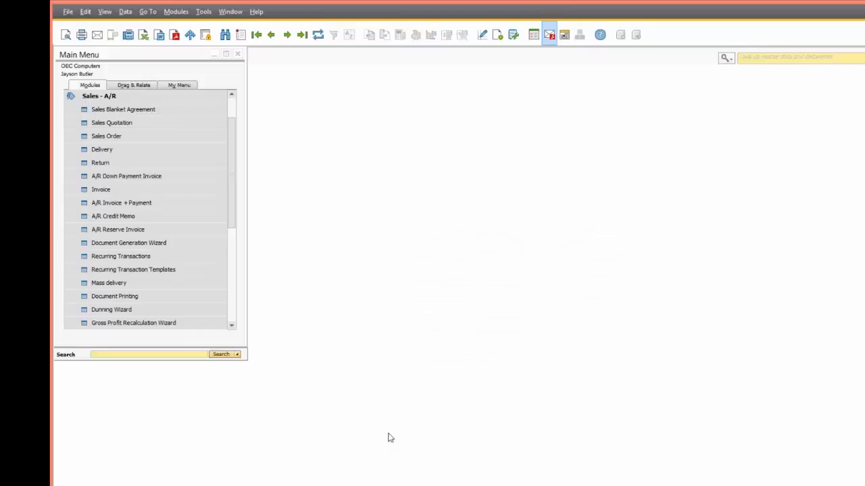
pyautogui.click(136, 281)
pyautogui.click(502, 153)
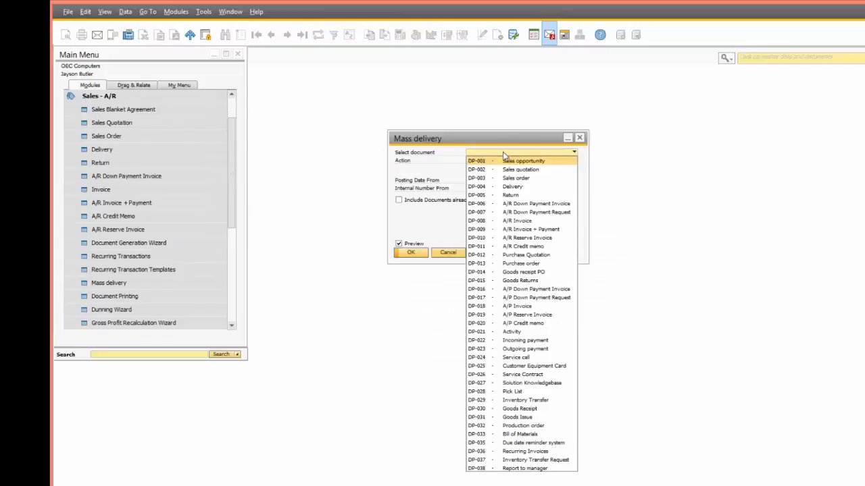
pyautogui.click(533, 469)
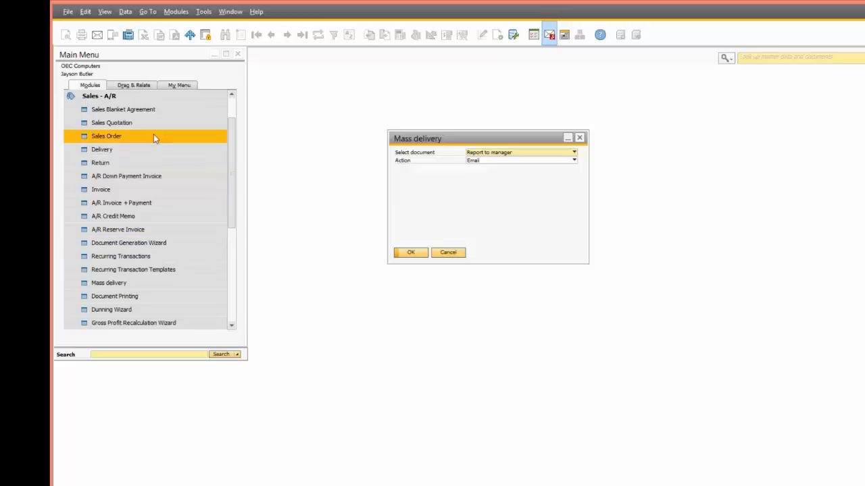
pyautogui.click(525, 154)
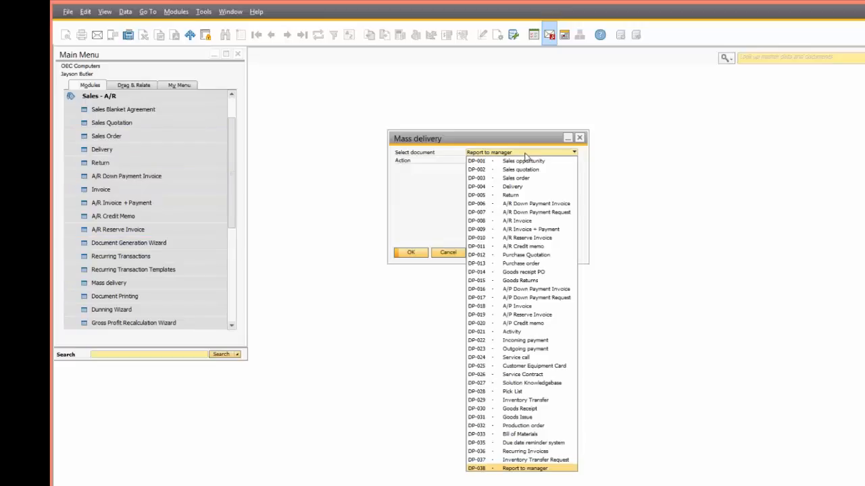
pyautogui.click(517, 443)
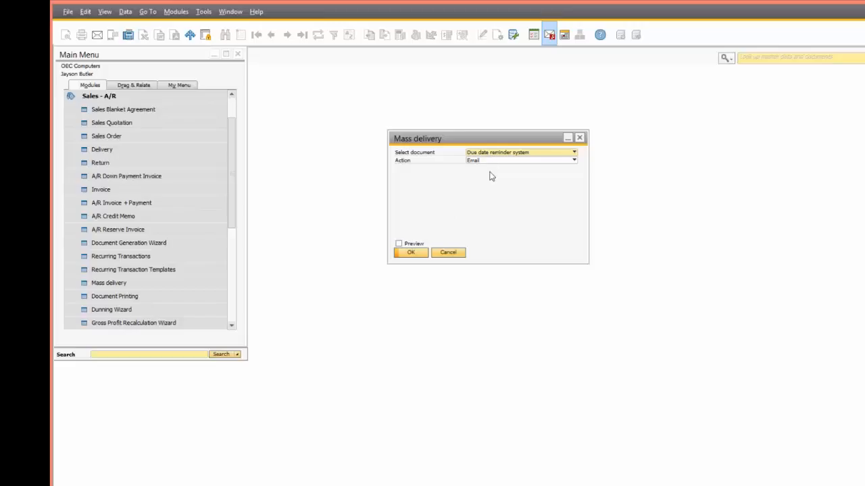
pyautogui.click(411, 253)
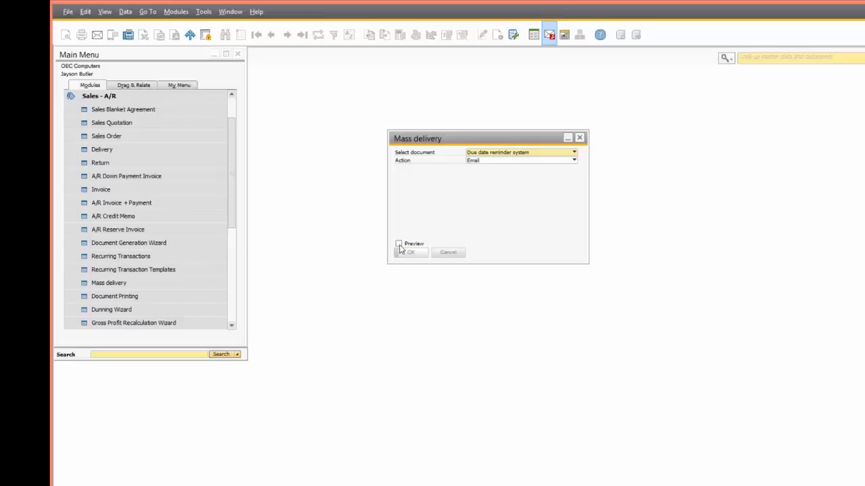
pyautogui.click(290, 485)
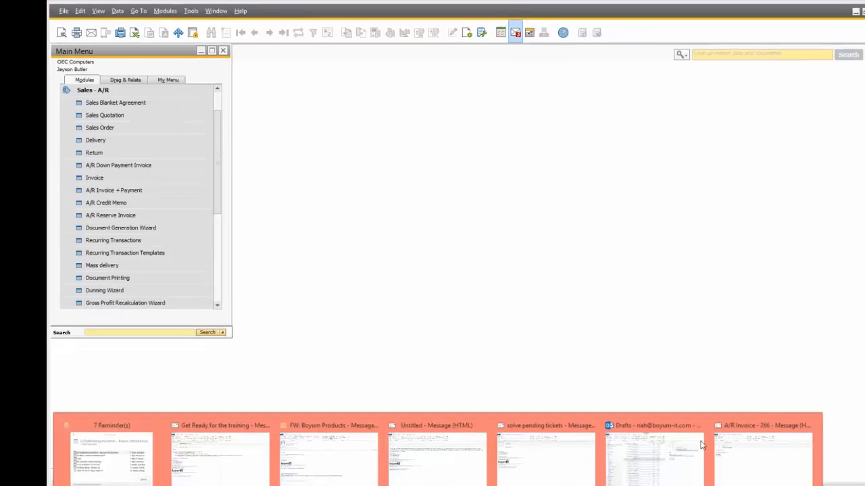
pyautogui.click(699, 443)
# Step: Check the Missing Invoices PDFs on two due date reminder drafts, then close Acrobat
pyautogui.click(297, 198)
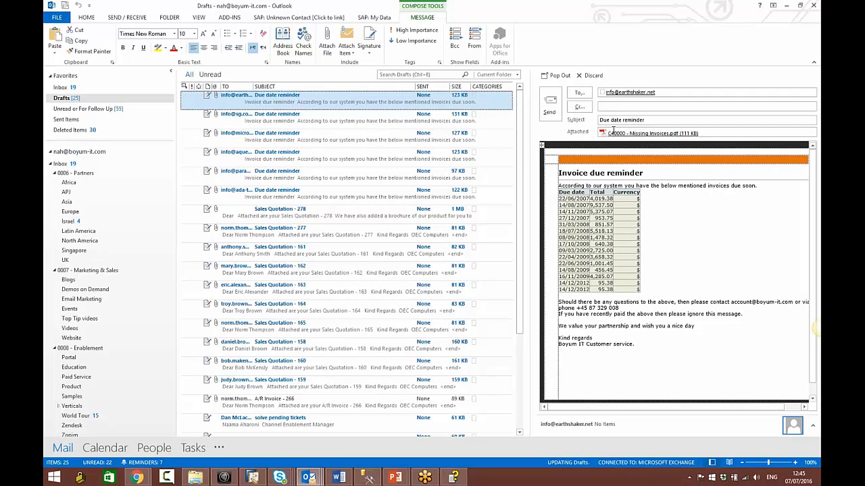
pyautogui.doubleClick(618, 133)
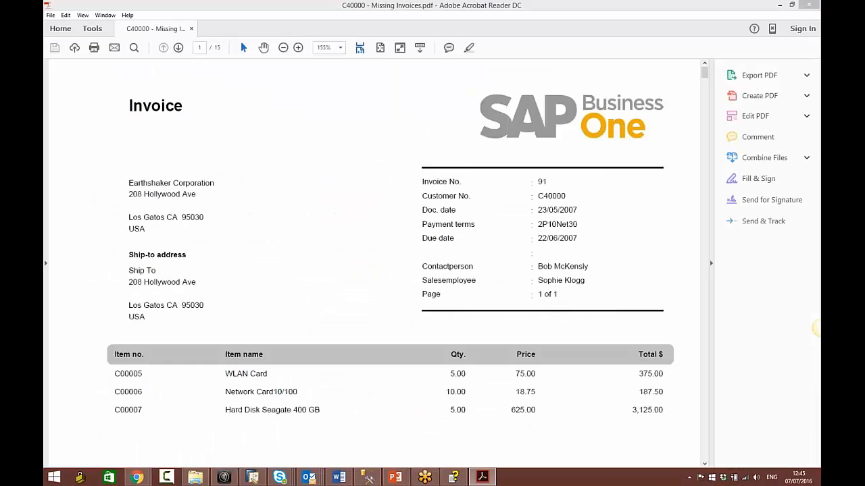
pyautogui.moveTo(705, 71); pyautogui.dragTo(699, 186)
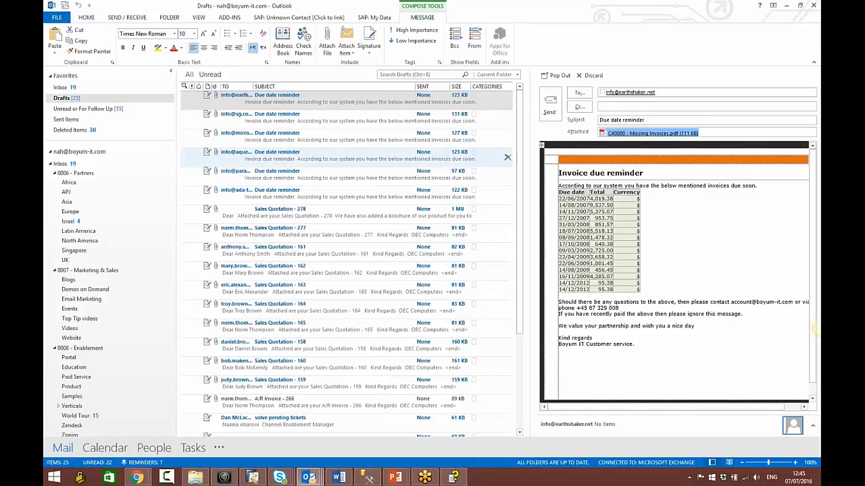
pyautogui.click(343, 125)
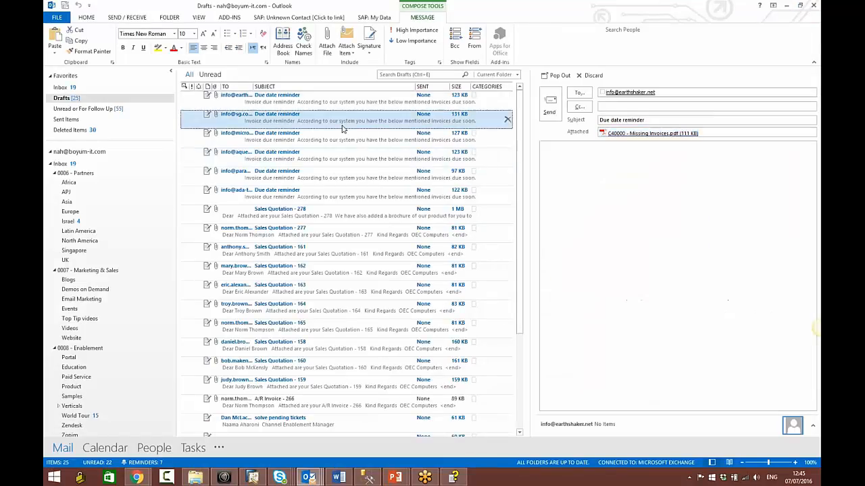
pyautogui.click(371, 139)
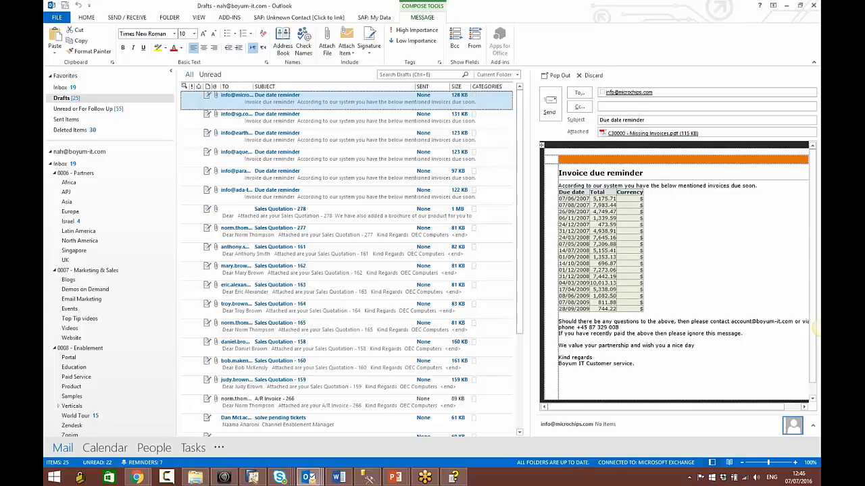
pyautogui.doubleClick(648, 133)
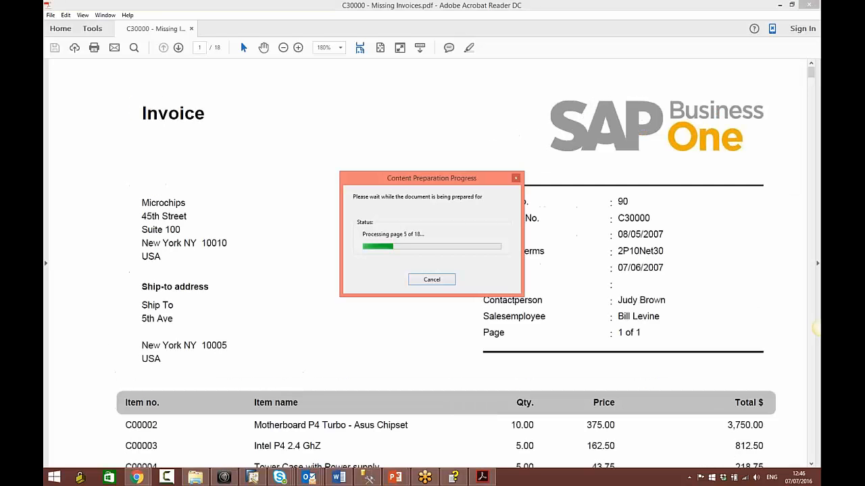
pyautogui.click(816, 4)
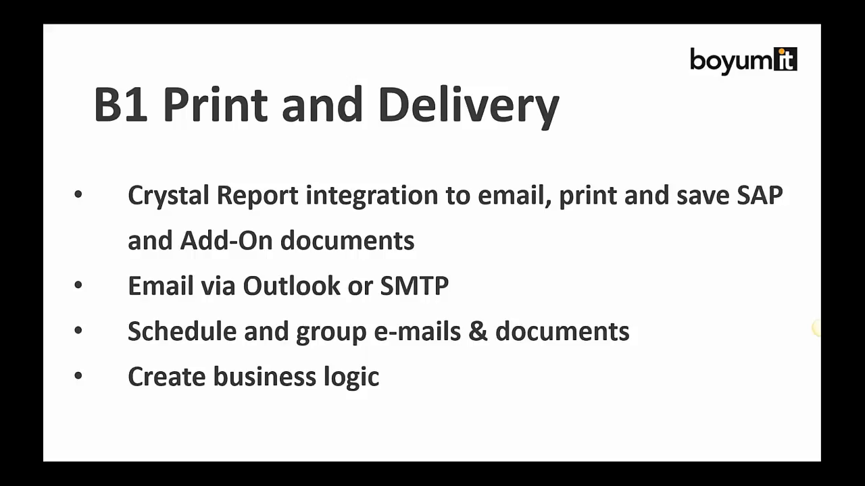